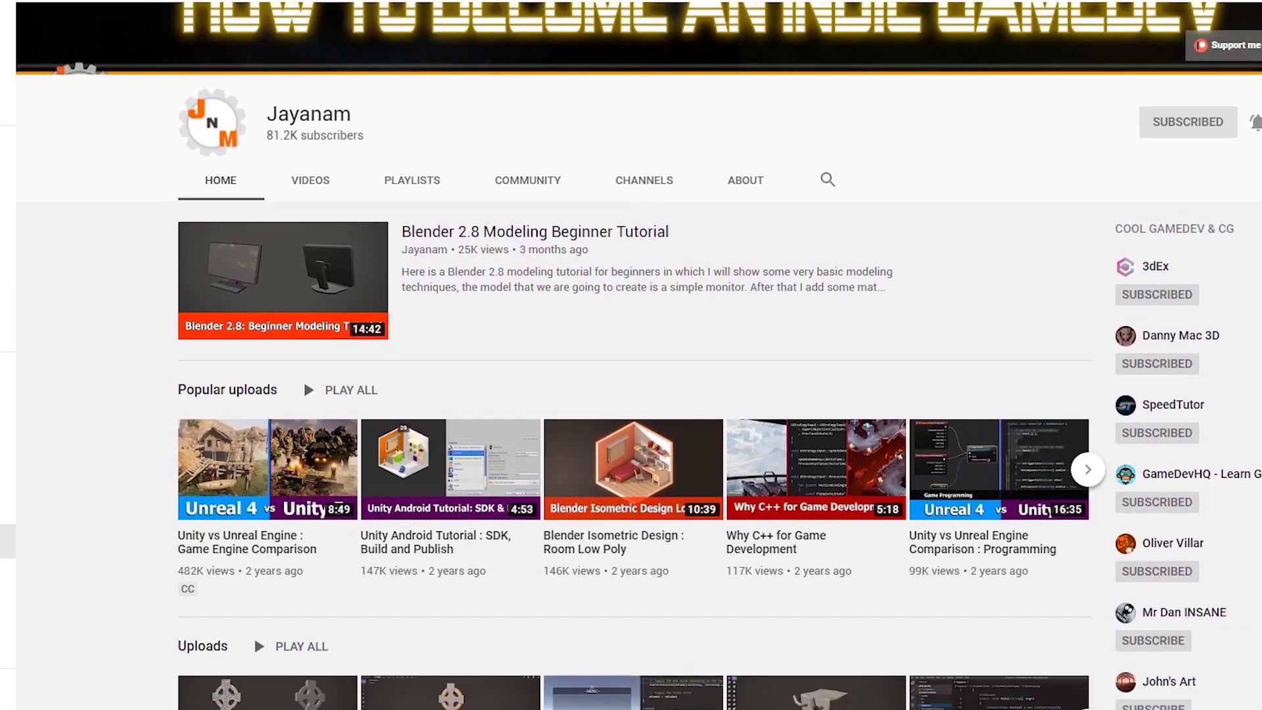
Step: Look through the Jayanam channel's home page from the featured video down to the created playlists
{"action": "scroll", "coordinate": [631, 368], "scroll_direction": "down", "scroll_amount": 1}
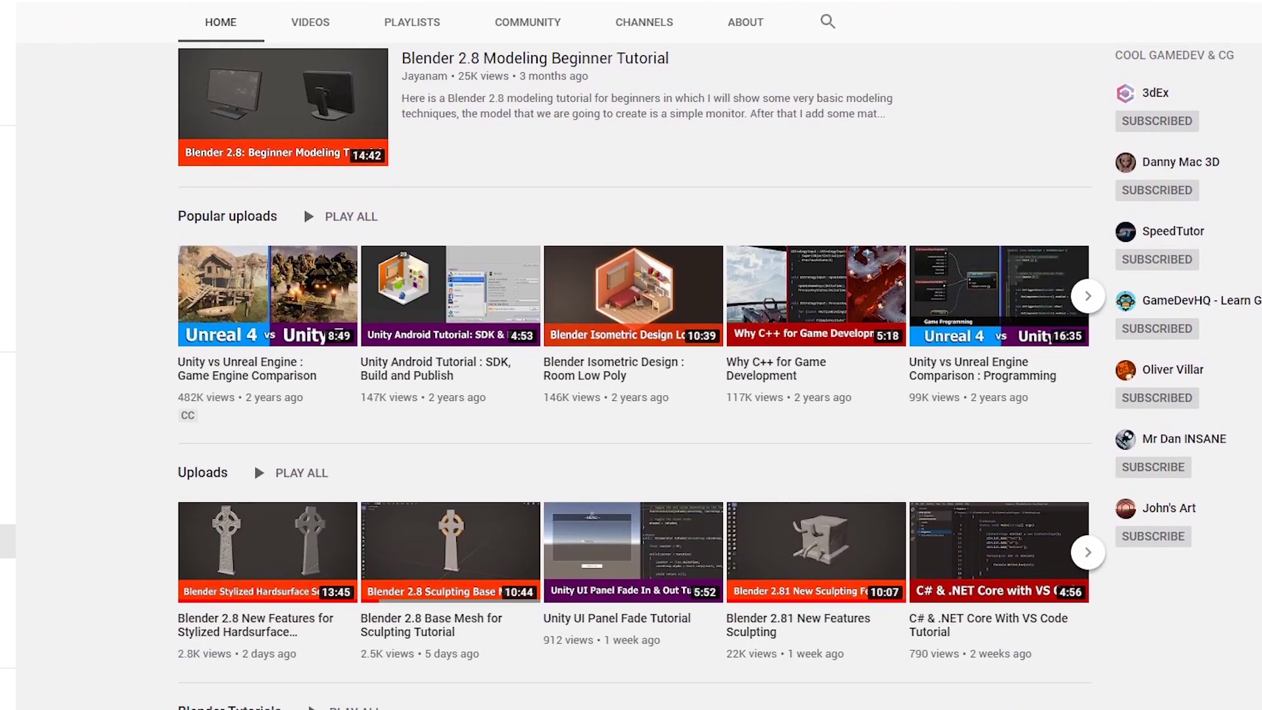
{"action": "scroll", "coordinate": [631, 368], "scroll_direction": "down", "scroll_amount": 4}
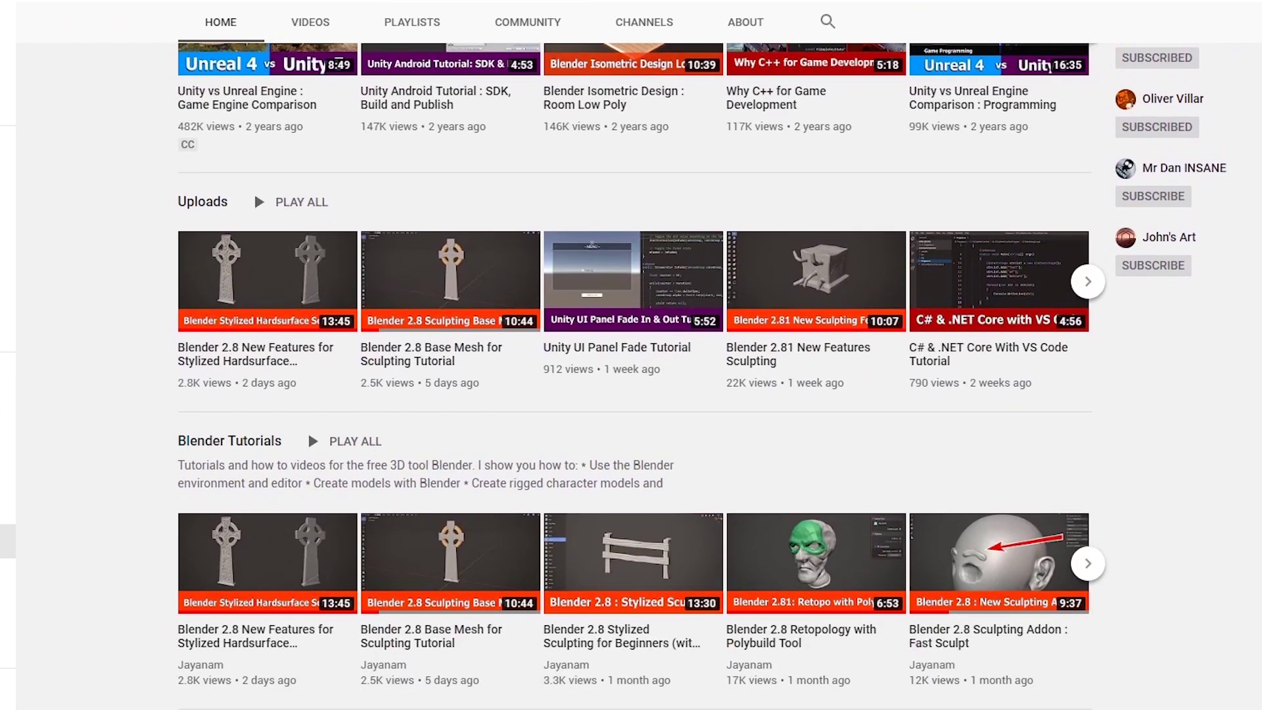
{"action": "scroll", "coordinate": [631, 368], "scroll_direction": "down", "scroll_amount": 5}
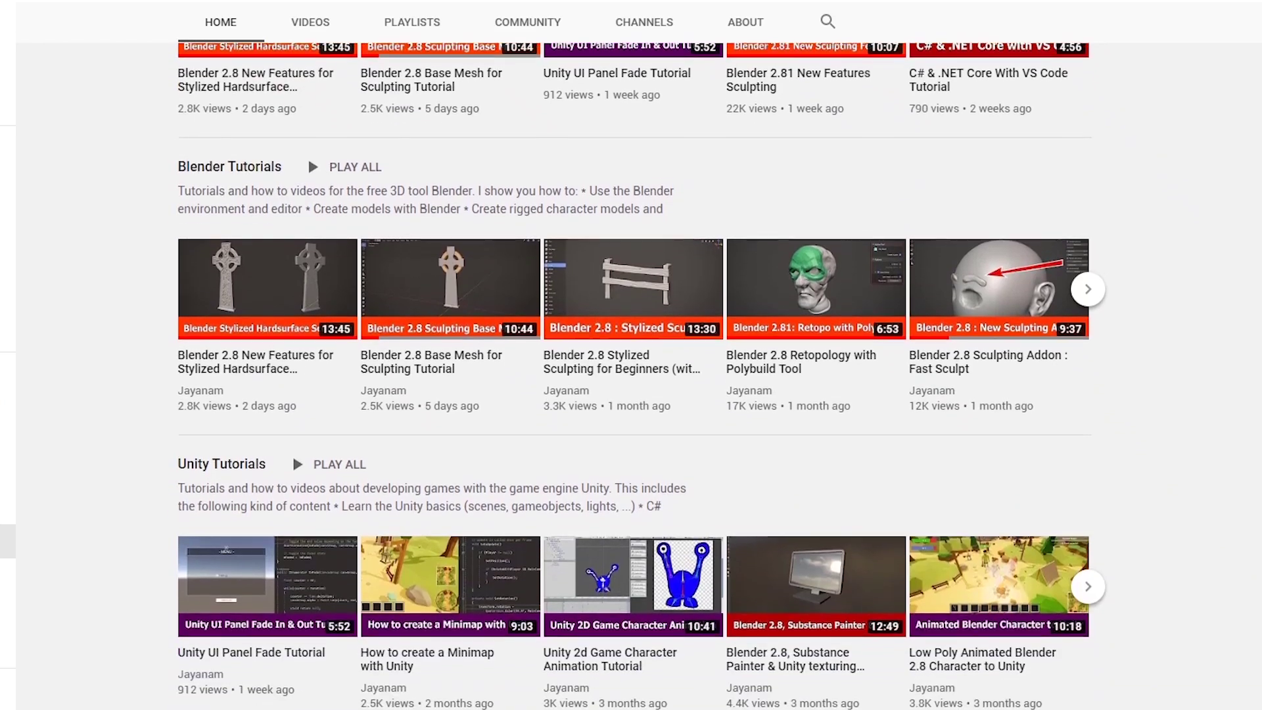
{"action": "scroll", "coordinate": [631, 368], "scroll_direction": "down", "scroll_amount": 1}
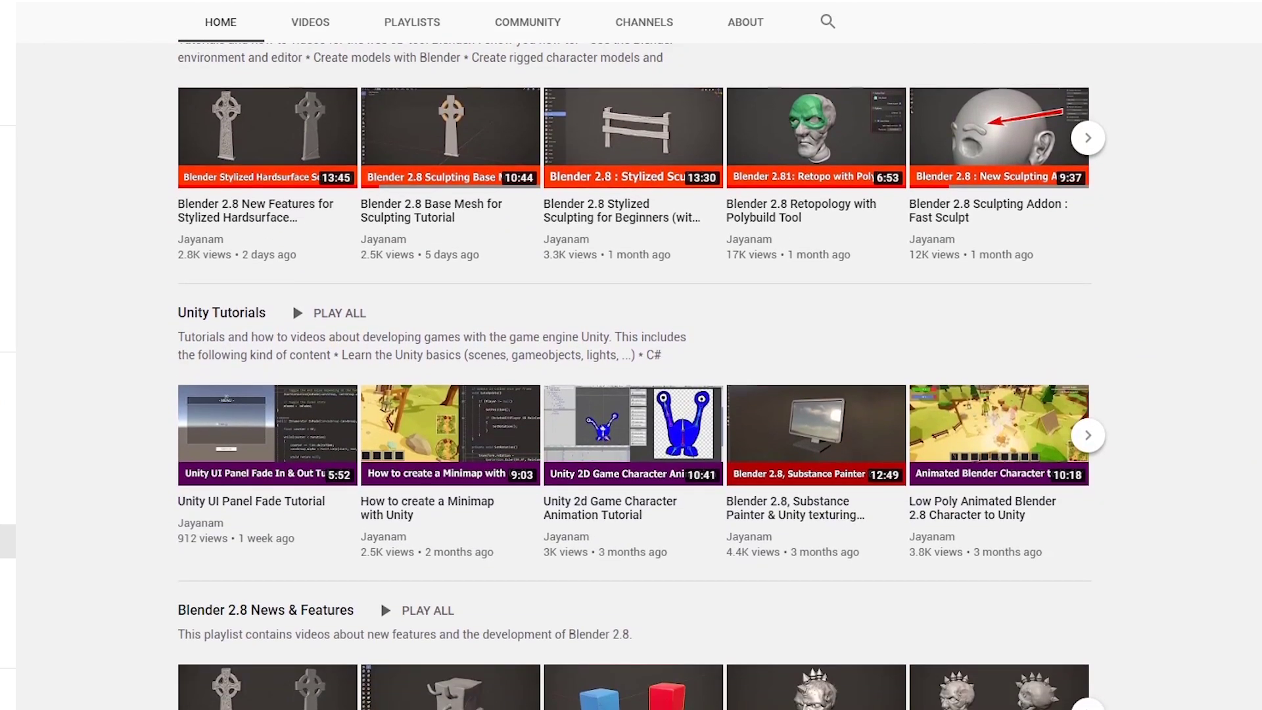
{"action": "scroll", "coordinate": [631, 368], "scroll_direction": "down", "scroll_amount": 7}
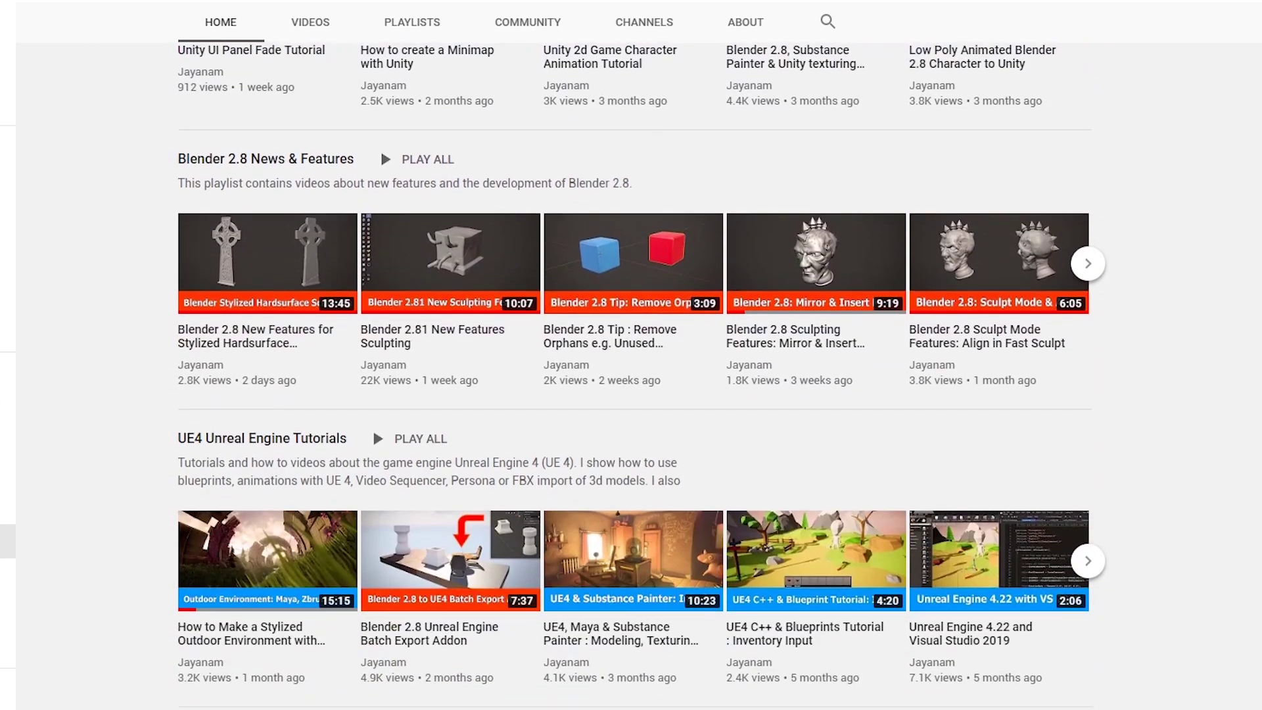
{"action": "scroll", "coordinate": [630, 368], "scroll_direction": "down", "scroll_amount": 8}
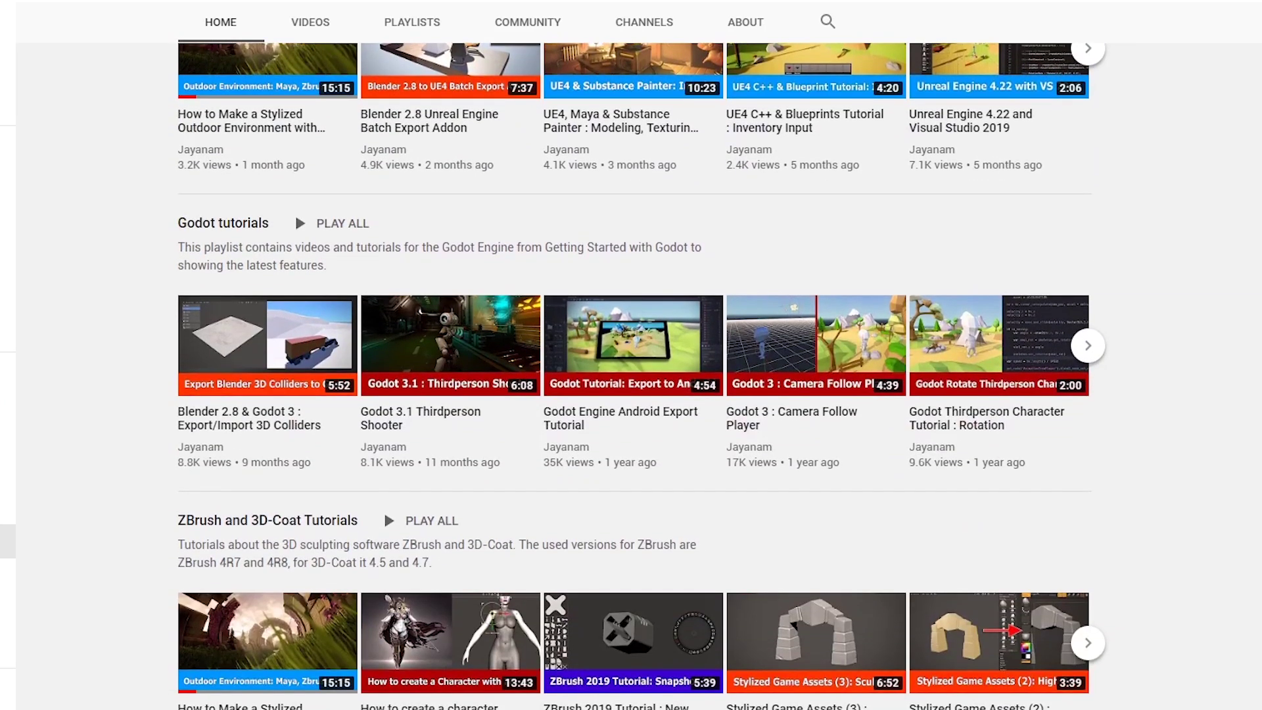
{"action": "scroll", "coordinate": [631, 368], "scroll_direction": "down", "scroll_amount": 6}
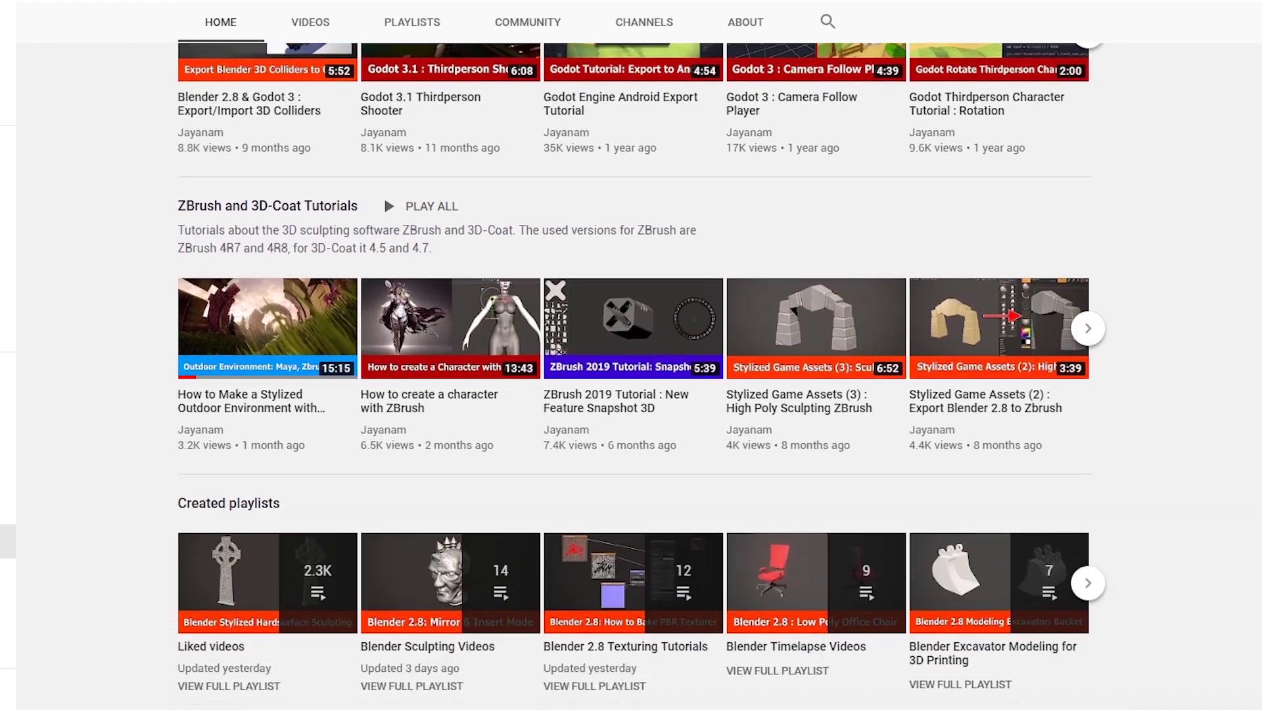
{"action": "scroll", "coordinate": [631, 368], "scroll_direction": "down", "scroll_amount": 2}
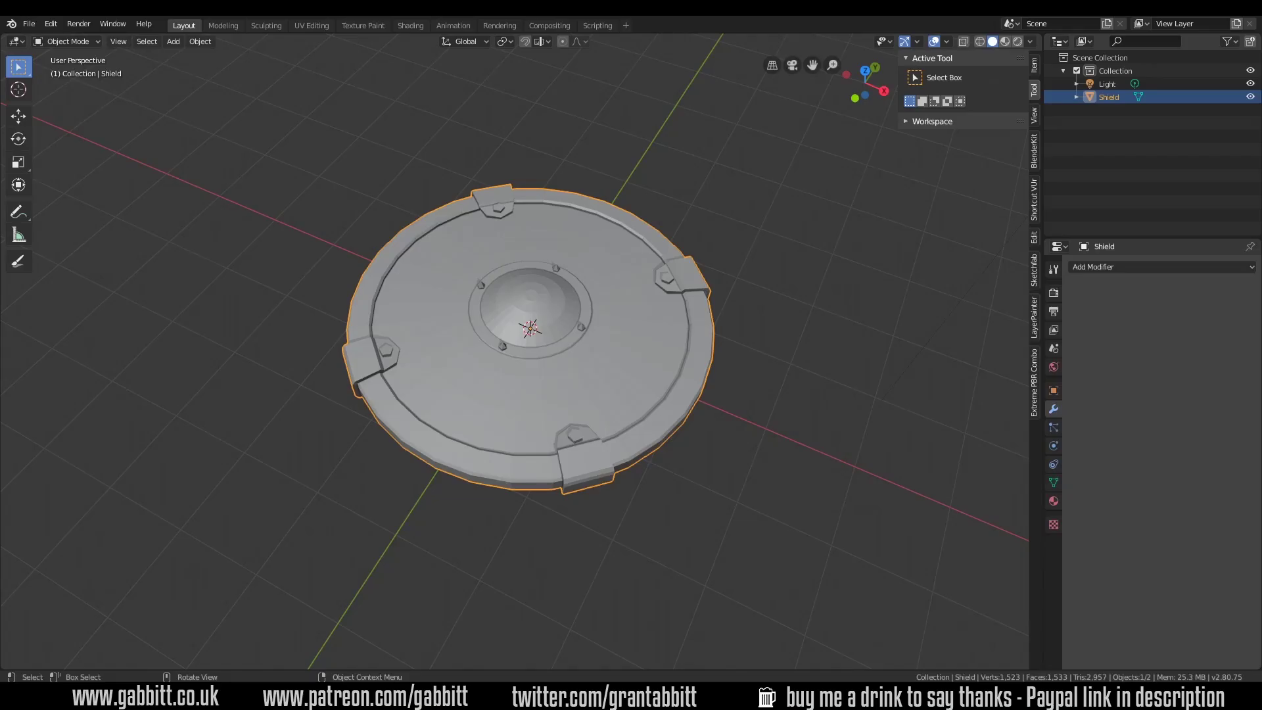
Step: Switch to Blender, hide the viewport sidebar and open the shield mesh in Edit Mode
{"action": "key", "text": "n"}
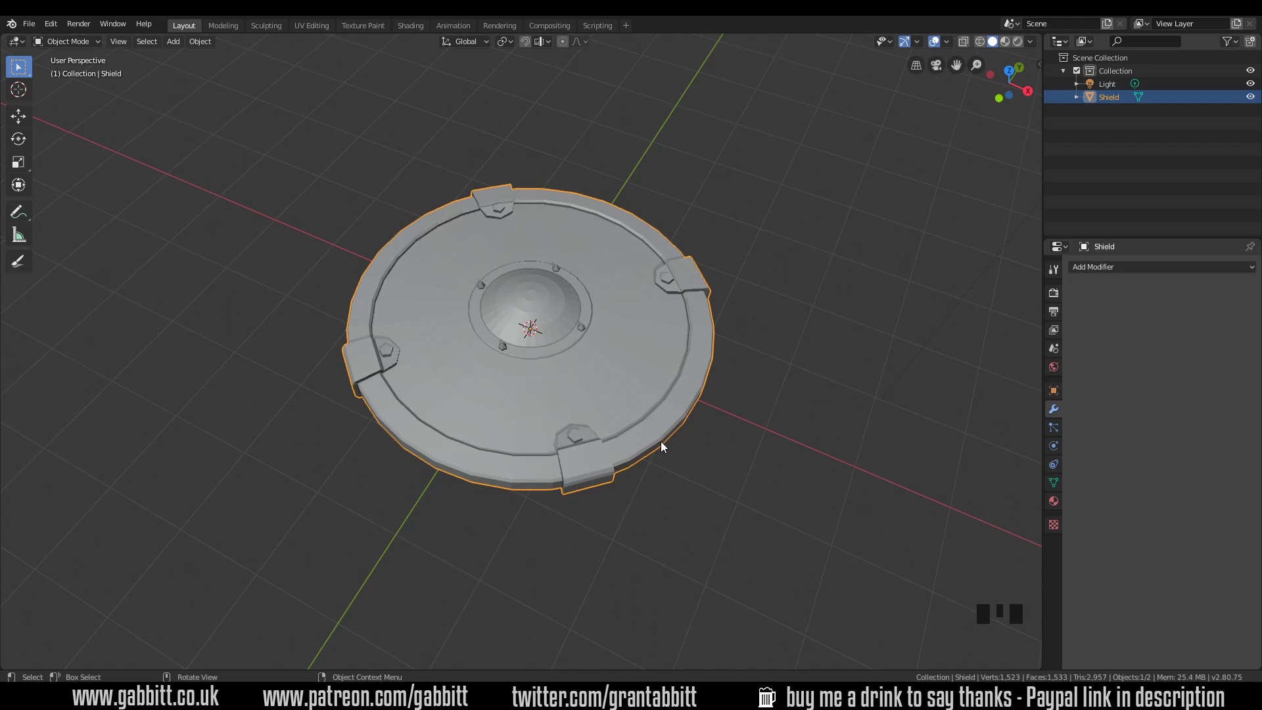
{"action": "key", "text": "Tab"}
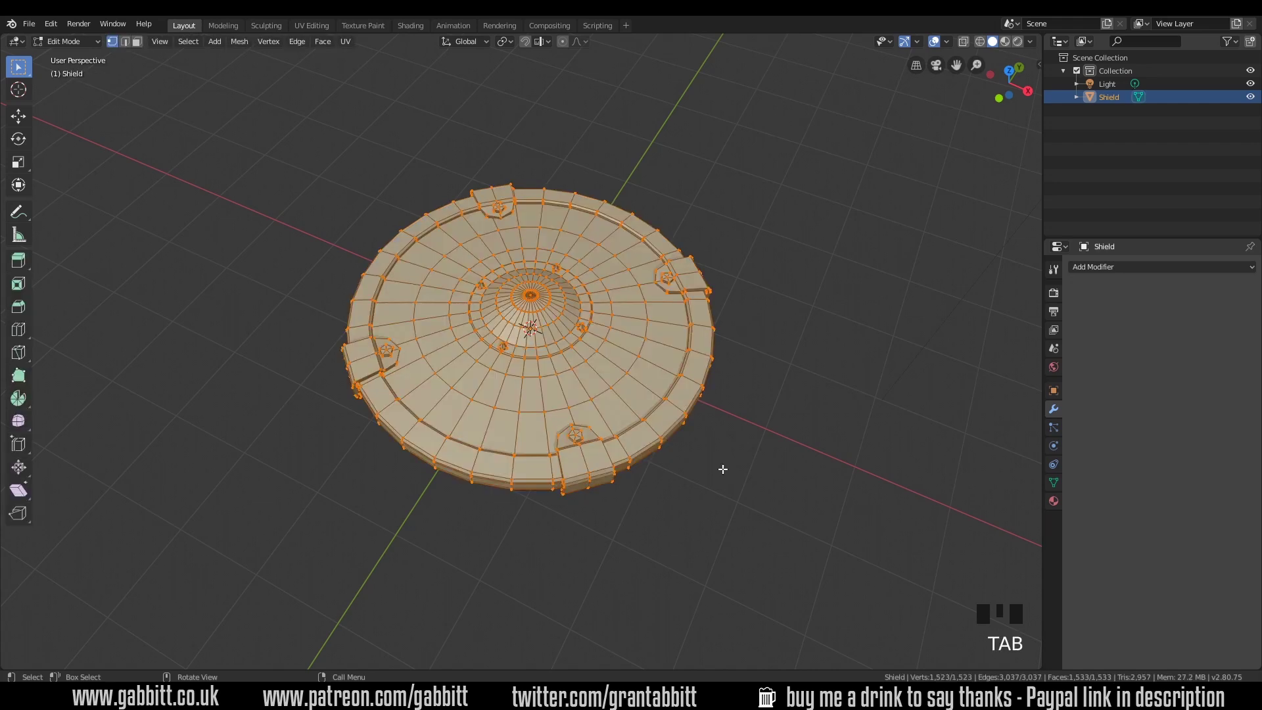
Step: Lower the tip vertices of the four small rivets around the central dome by about 0.035 m along Z
{"action": "scroll", "coordinate": [682, 487], "scroll_direction": "up", "scroll_amount": 3}
{"action": "scroll", "coordinate": [682, 487], "scroll_direction": "up", "scroll_amount": 1}
{"action": "middle_click_drag", "start_coordinate": [681, 484], "coordinate": [614, 361]}
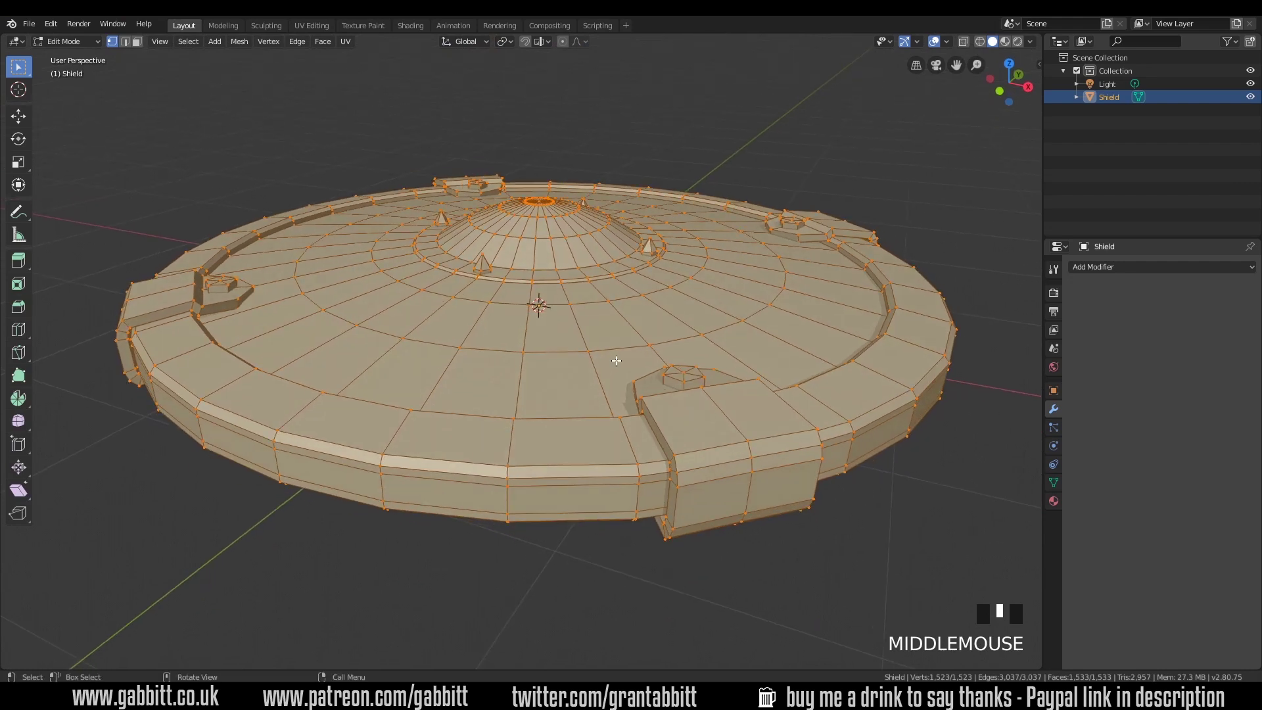
{"action": "middle_click_drag", "start_coordinate": [542, 284], "coordinate": [509, 304]}
{"action": "left_click", "coordinate": [481, 303]}
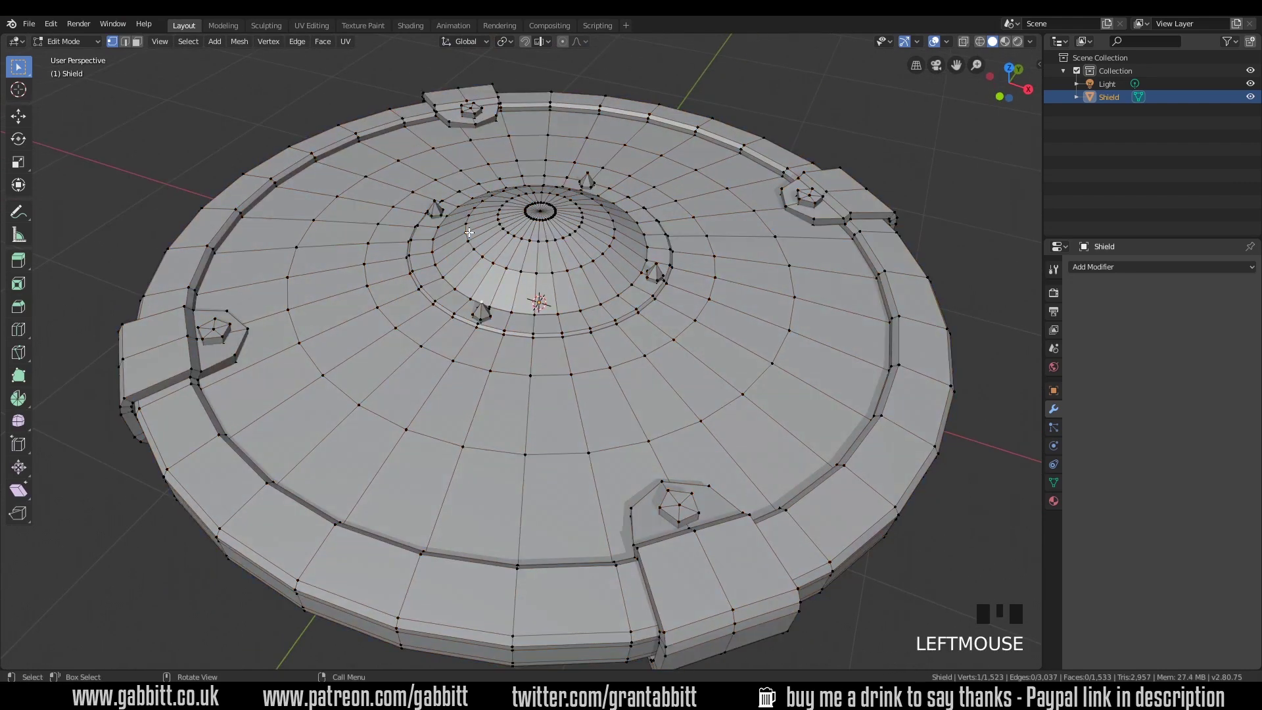
{"action": "left_click", "coordinate": [434, 200], "text": "shift"}
{"action": "left_click", "coordinate": [587, 174], "text": "shift"}
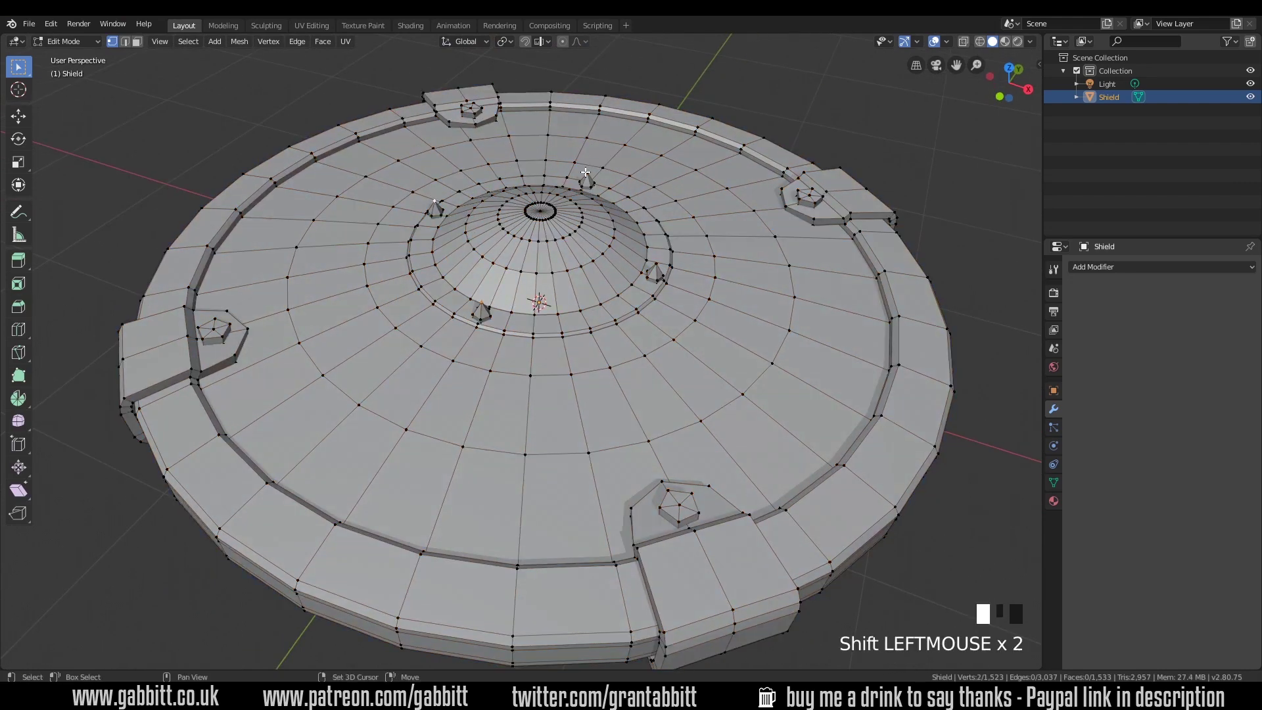
{"action": "left_click", "coordinate": [656, 263], "text": "shift"}
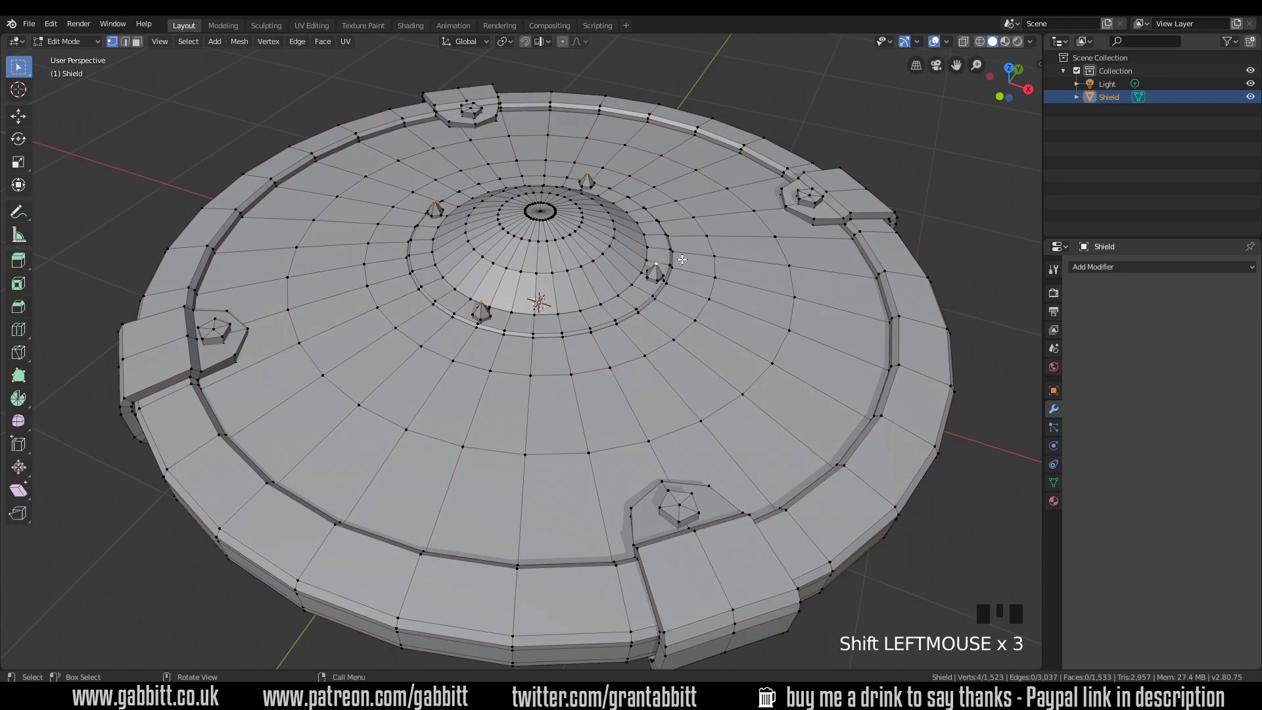
{"action": "key", "text": "g"}
{"action": "key", "text": "z"}
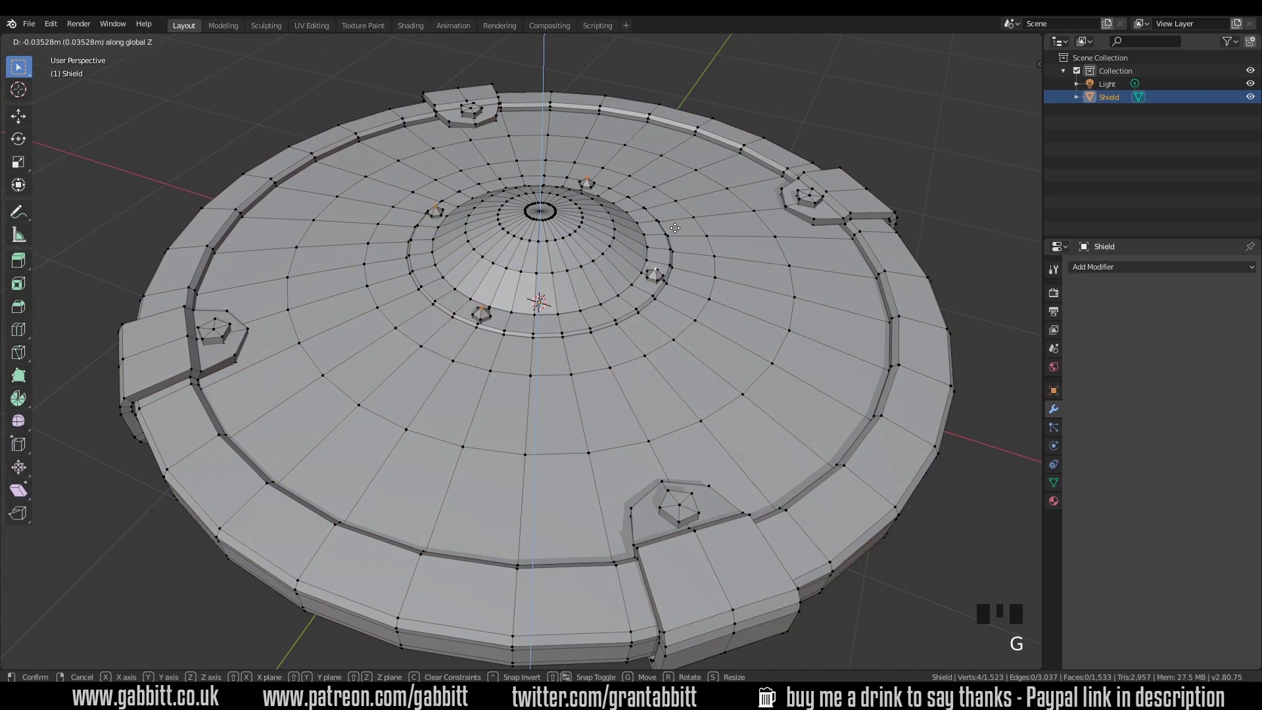
{"action": "left_click", "coordinate": [673, 252]}
Step: In edge selection mode, select the two concentric edge loops on the shield's front face between the dome and the rim
{"action": "middle_click_drag", "start_coordinate": [672, 253], "coordinate": [681, 215]}
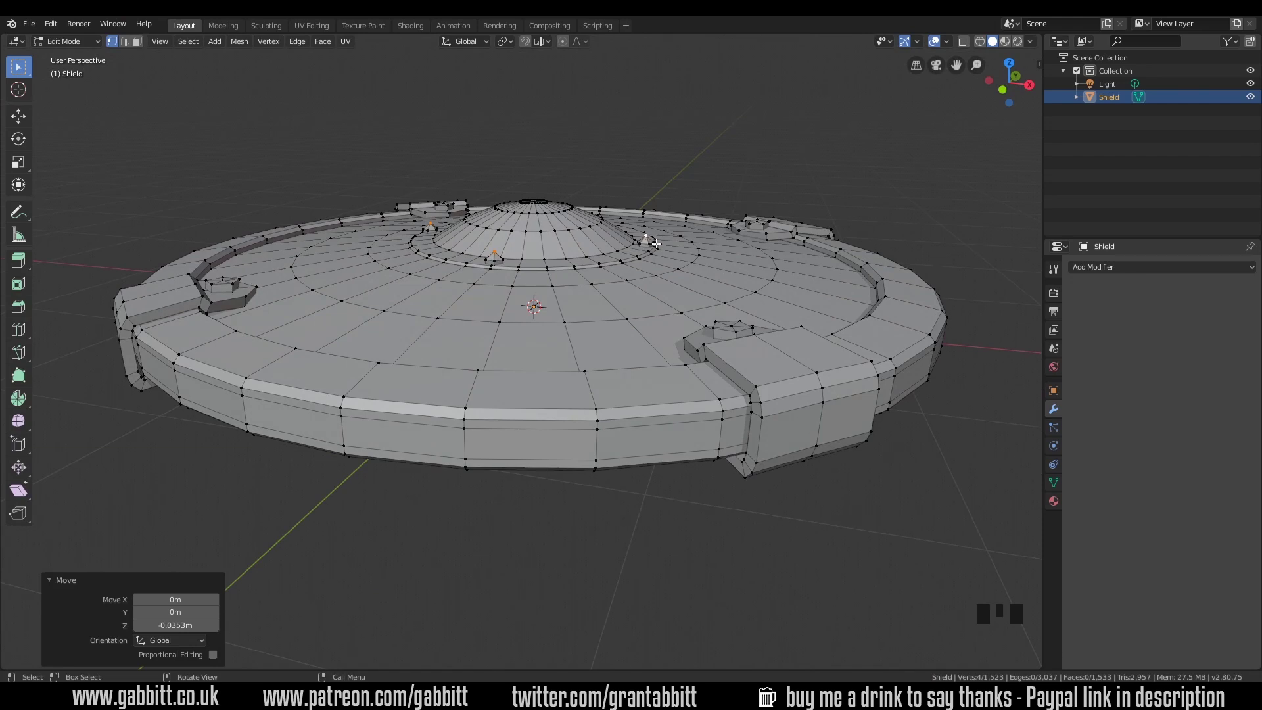
{"action": "middle_click_drag", "start_coordinate": [676, 244], "coordinate": [643, 278]}
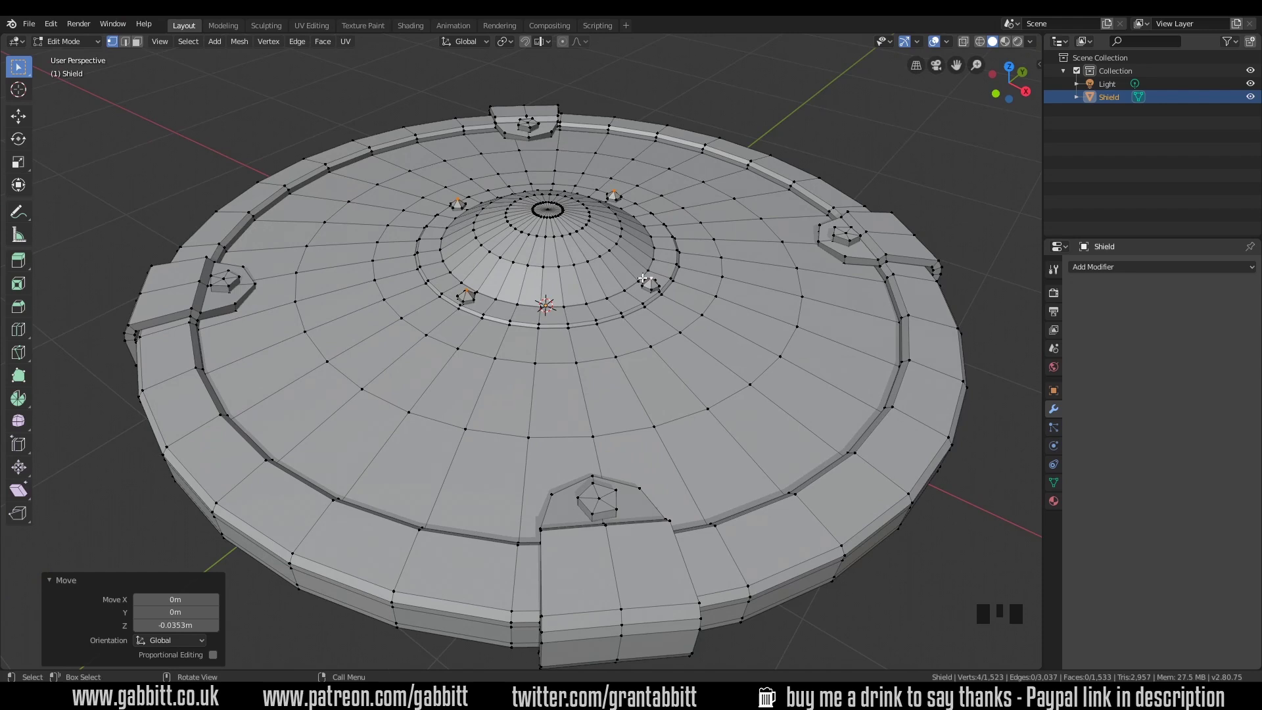
{"action": "middle_click_drag", "start_coordinate": [605, 288], "coordinate": [345, 306]}
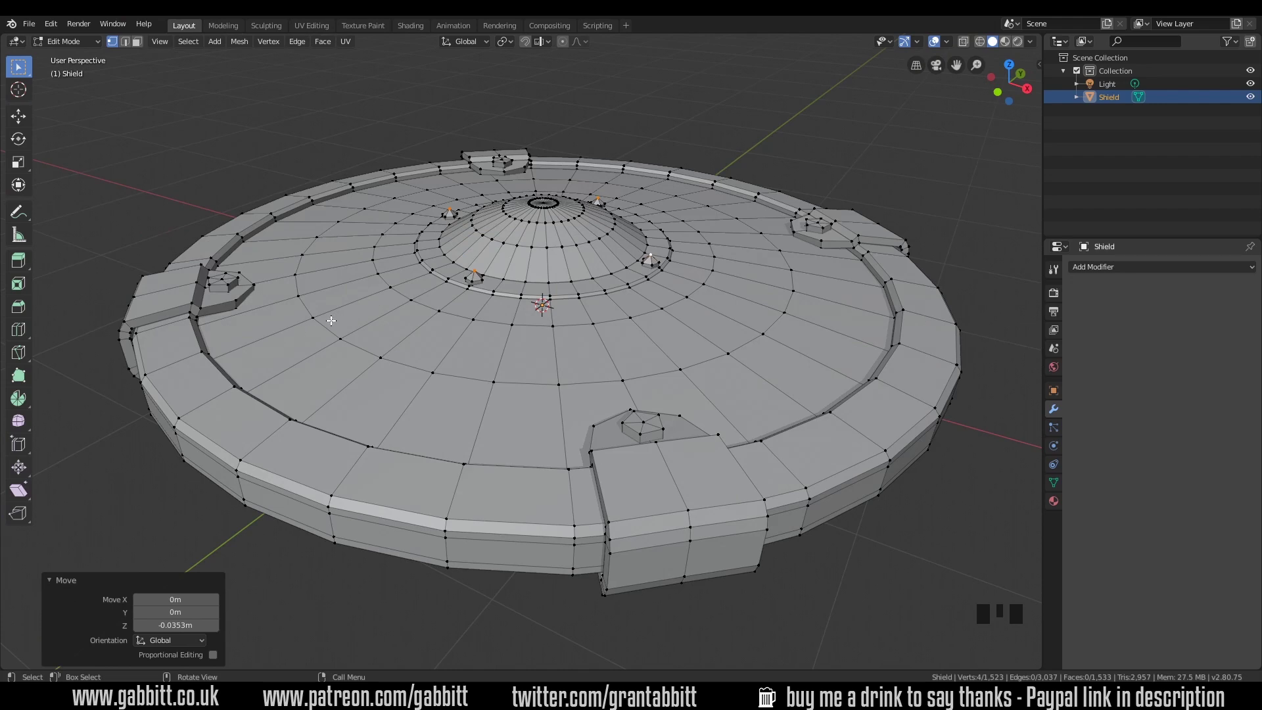
{"action": "middle_click_drag", "start_coordinate": [396, 295], "coordinate": [445, 312]}
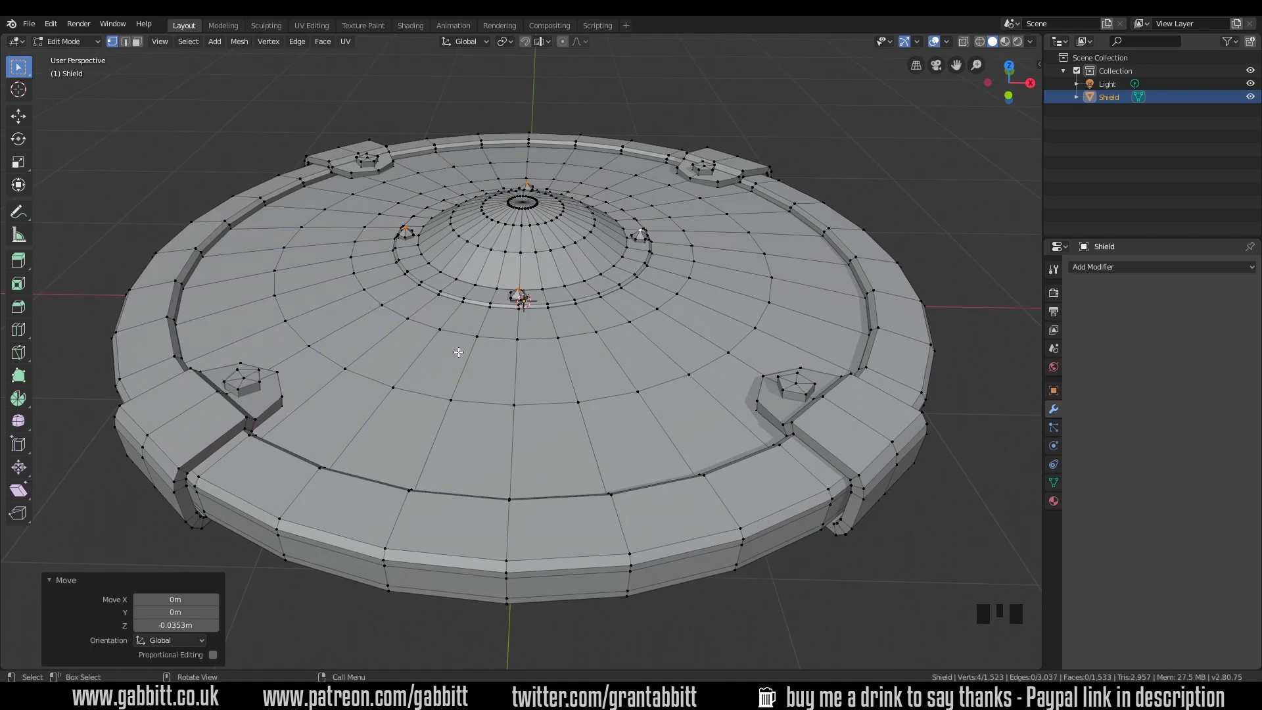
{"action": "key", "text": "2"}
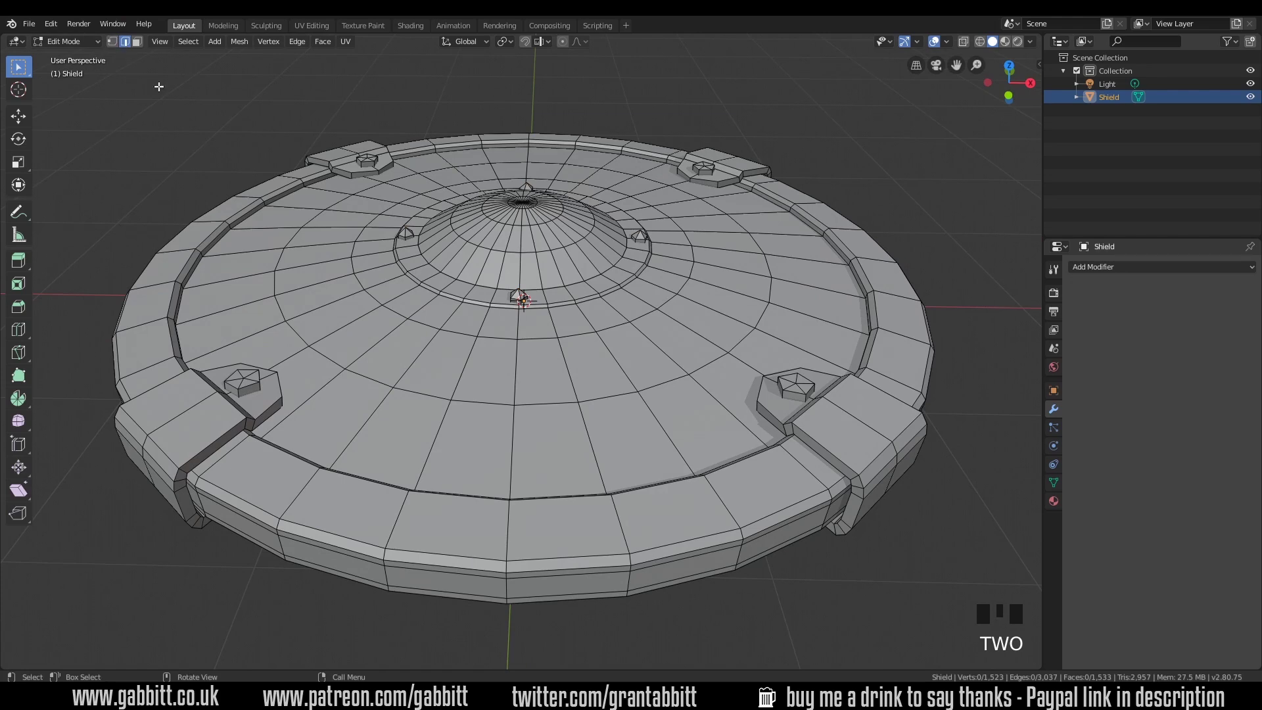
{"action": "left_click", "coordinate": [372, 297], "text": "alt"}
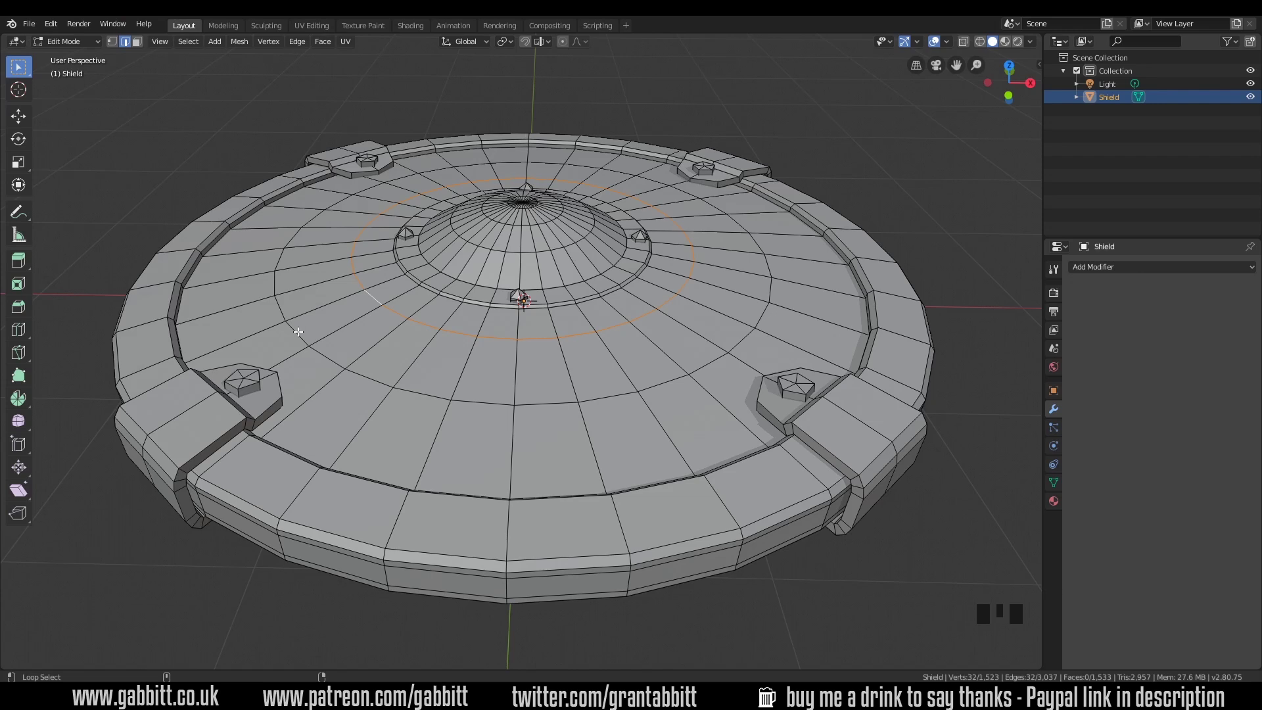
{"action": "left_click", "coordinate": [295, 330], "text": "alt+shift"}
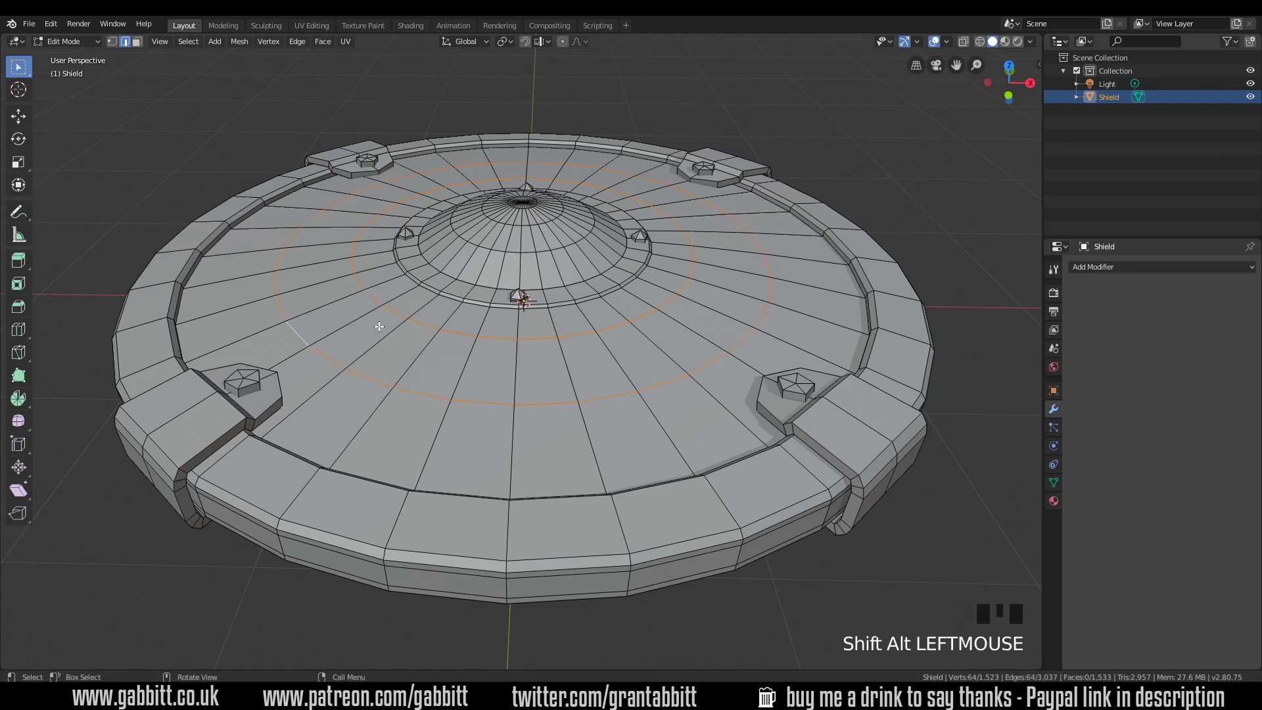
Step: Try removing the two selected loops with the Edges delete option, and undo it
{"action": "key", "text": "Delete"}
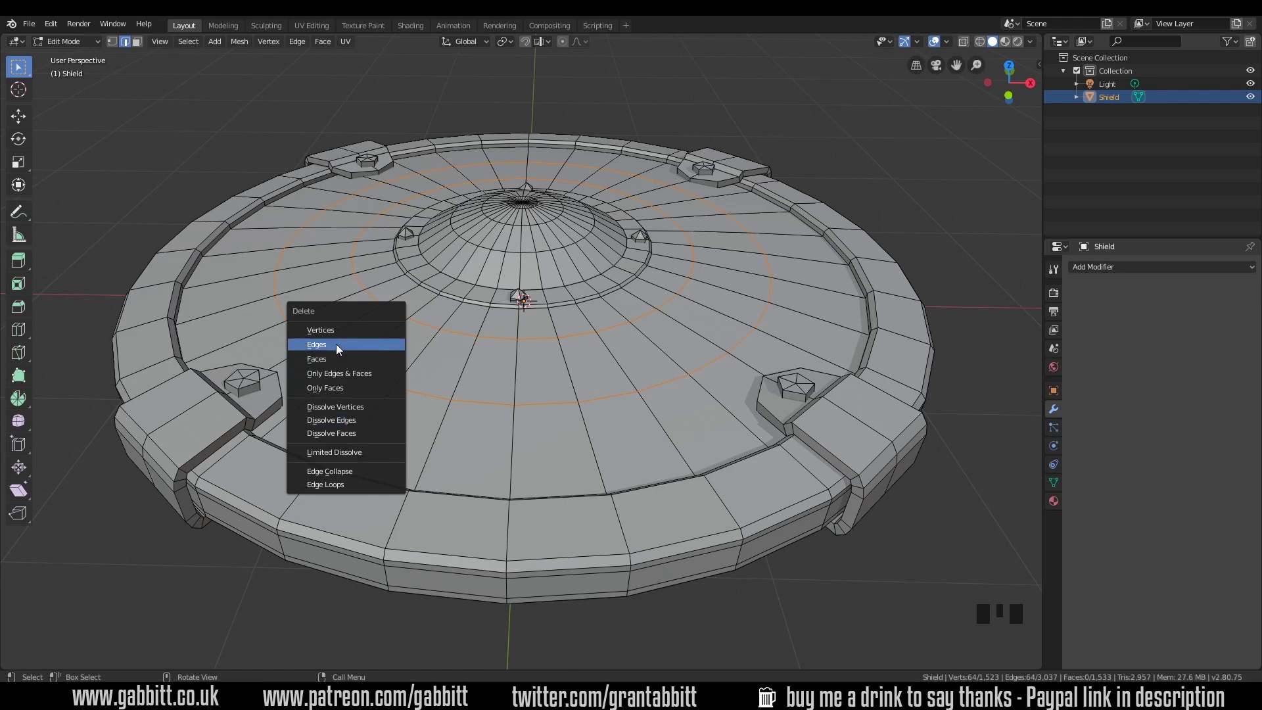
{"action": "left_click", "coordinate": [336, 344]}
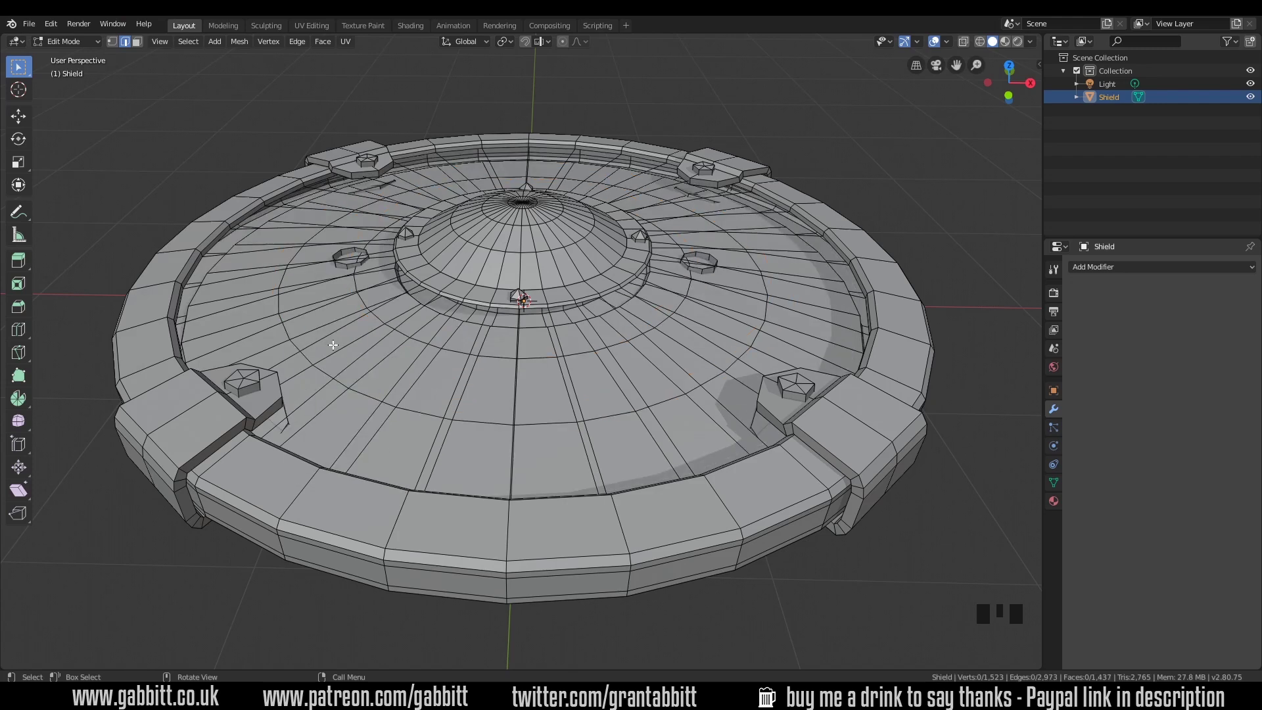
{"action": "middle_click_drag", "start_coordinate": [337, 344], "coordinate": [507, 308]}
{"action": "key", "text": "ctrl+z"}
Step: Dissolve the two selected edge loops on the front face and the two matching loops on the shield's back
{"action": "key", "text": "Delete"}
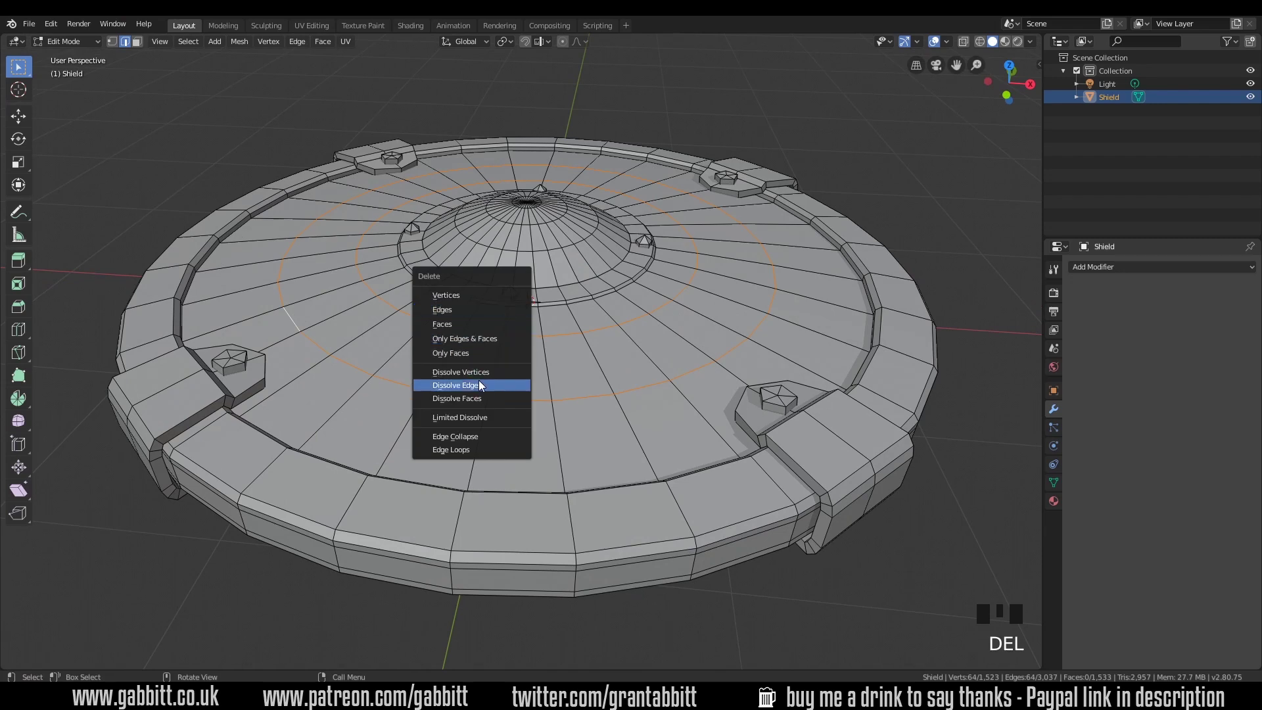
{"action": "left_click", "coordinate": [479, 384]}
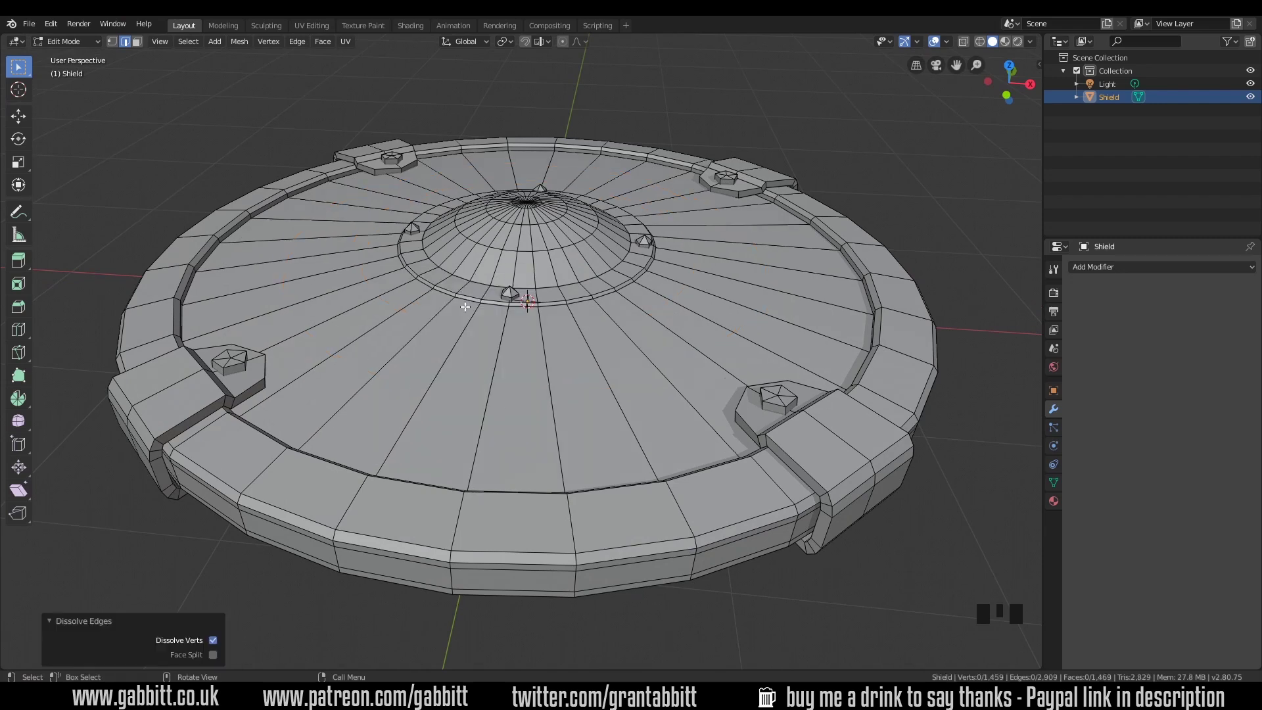
{"action": "middle_click_drag", "start_coordinate": [465, 307], "coordinate": [413, 358]}
{"action": "middle_click_drag", "start_coordinate": [356, 247], "coordinate": [528, 439]}
{"action": "left_click", "coordinate": [485, 158], "text": "alt"}
{"action": "left_click", "coordinate": [493, 200], "text": "alt+shift"}
{"action": "key", "text": "Delete"}
{"action": "left_click", "coordinate": [505, 211]}
Step: Select a bracket's inner edge facing the rim and frame it closely to examine the gap between bracket and shield
{"action": "scroll", "coordinate": [588, 240], "scroll_direction": "down", "scroll_amount": 2}
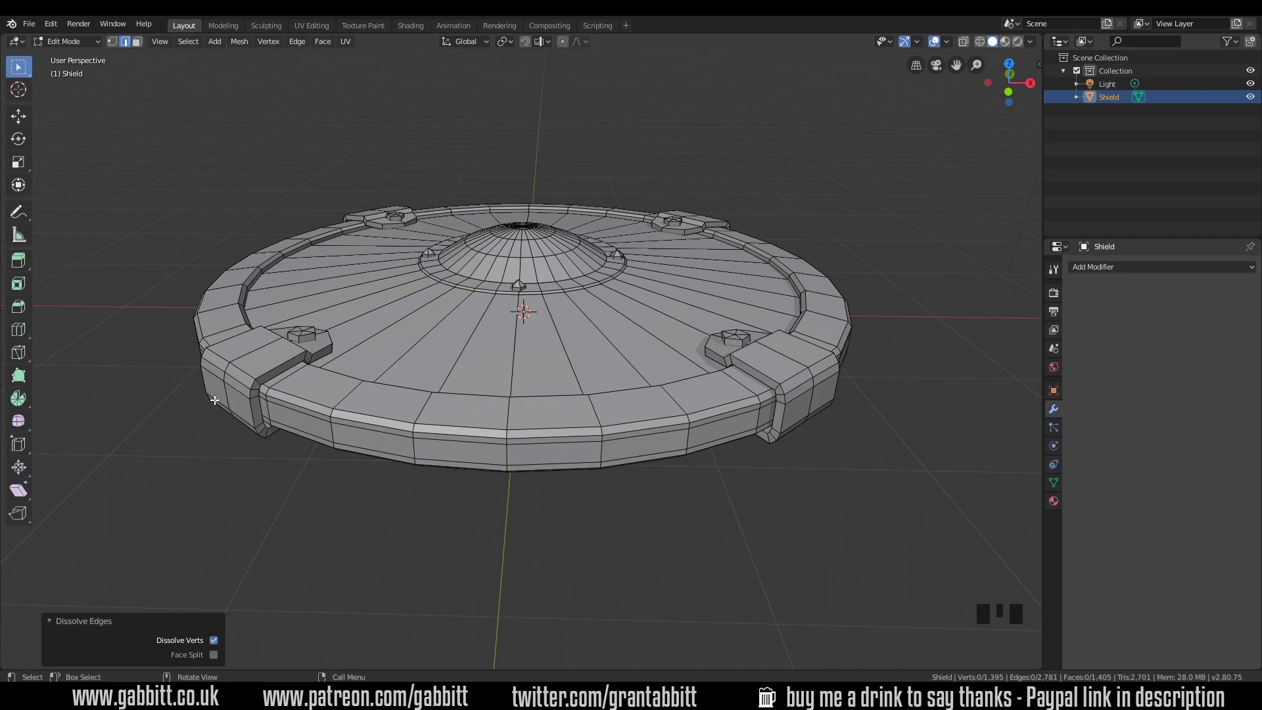
{"action": "scroll", "coordinate": [263, 399], "scroll_direction": "down", "scroll_amount": 1, "text": "shift"}
{"action": "middle_click_drag", "start_coordinate": [428, 422], "coordinate": [397, 357]}
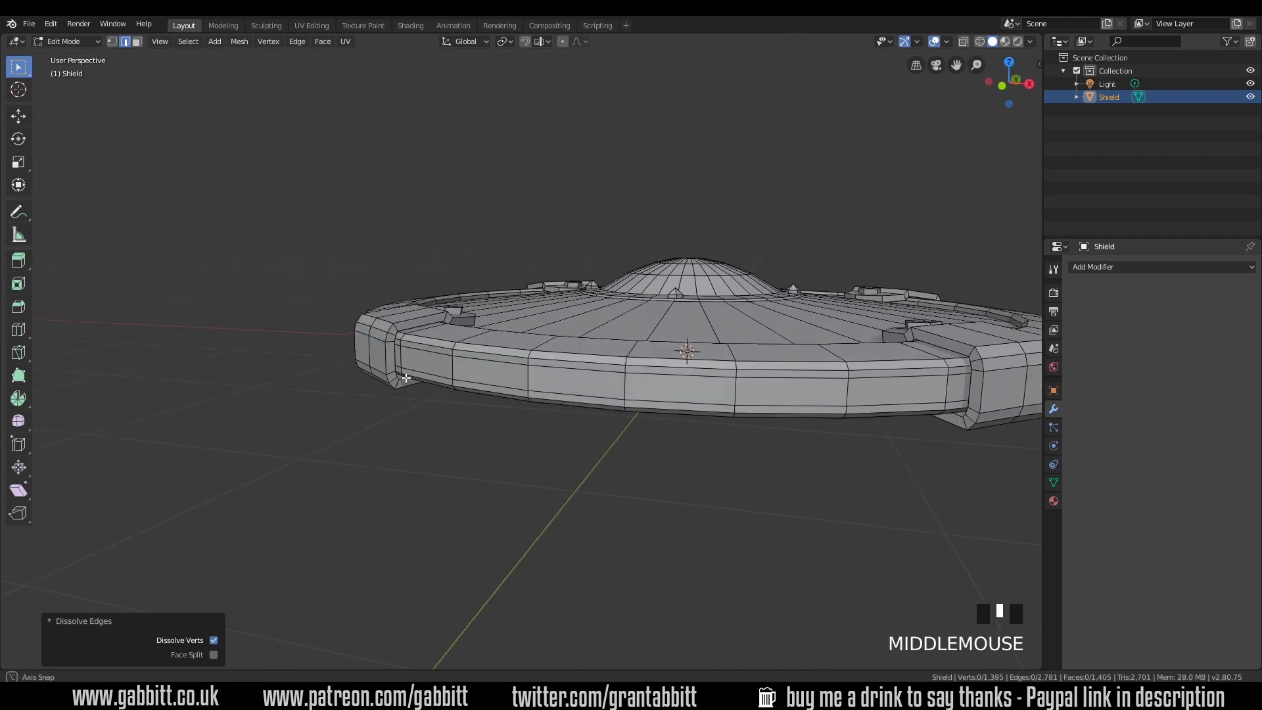
{"action": "scroll", "coordinate": [397, 357], "scroll_direction": "up", "scroll_amount": 3}
{"action": "left_click", "coordinate": [284, 288]}
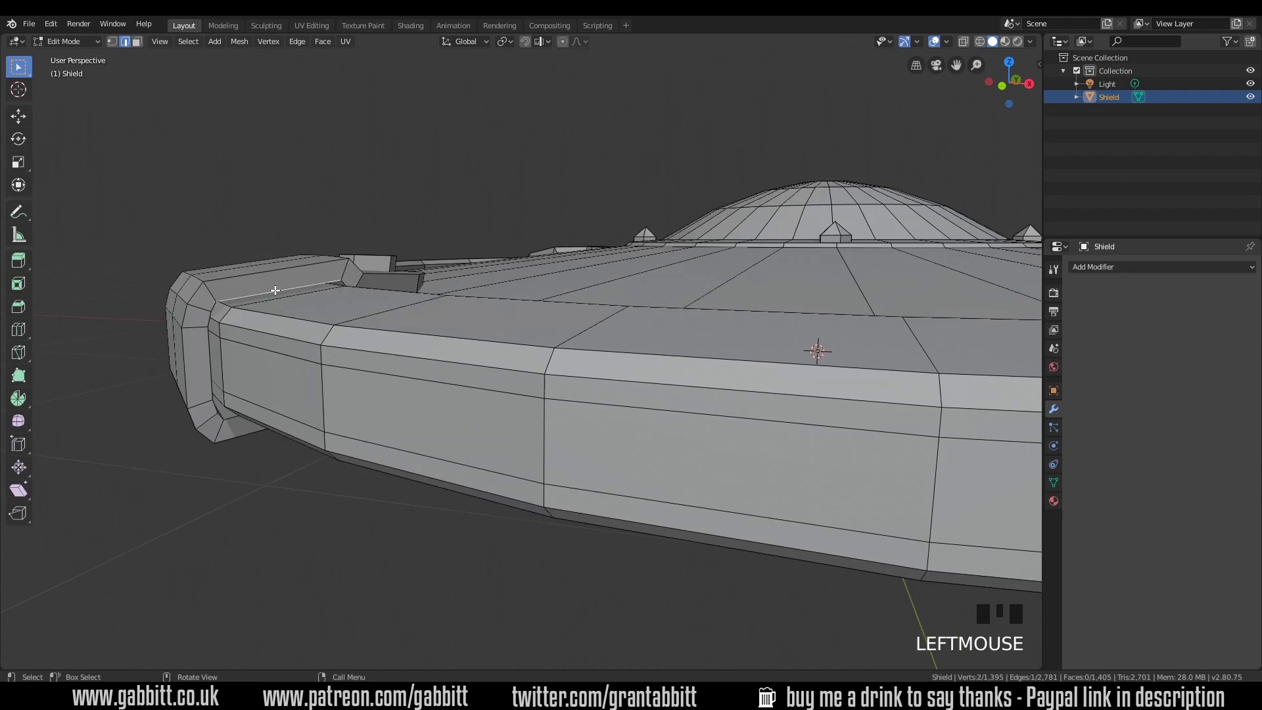
{"action": "key", "text": "KP_Decimal"}
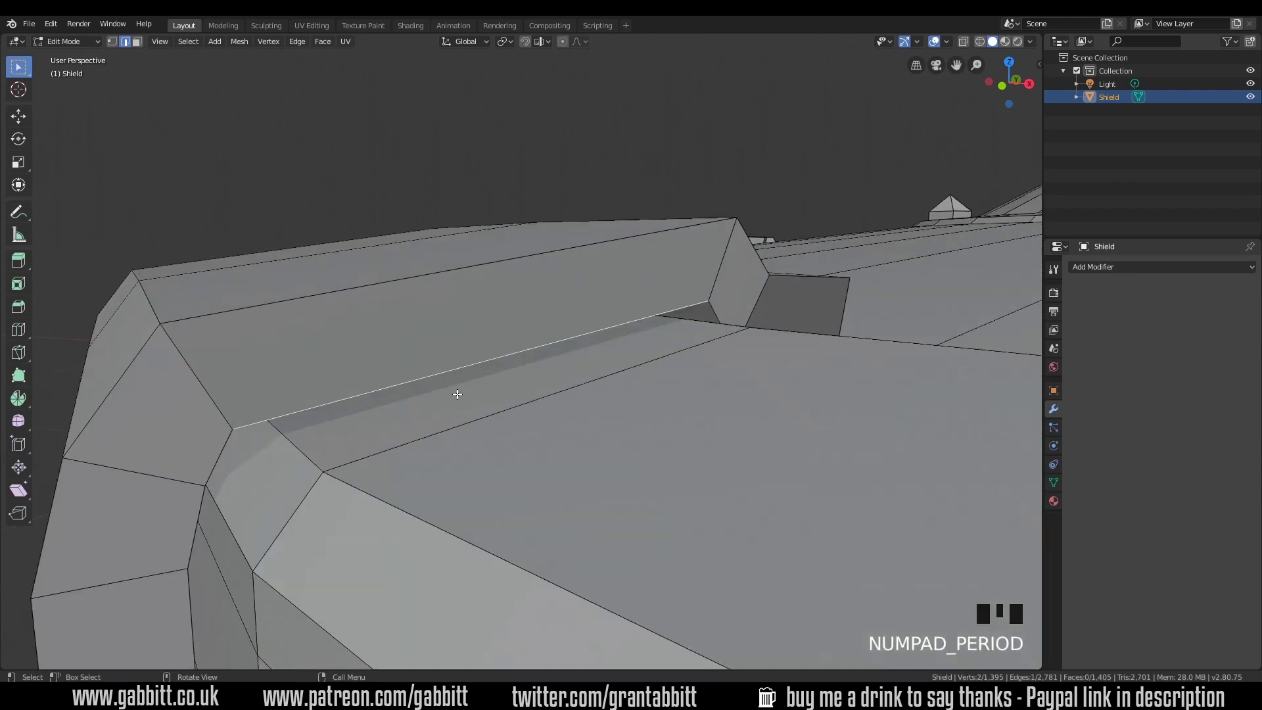
{"action": "middle_click_drag", "start_coordinate": [453, 411], "coordinate": [256, 417]}
{"action": "scroll", "coordinate": [468, 390], "scroll_direction": "down", "scroll_amount": 3}
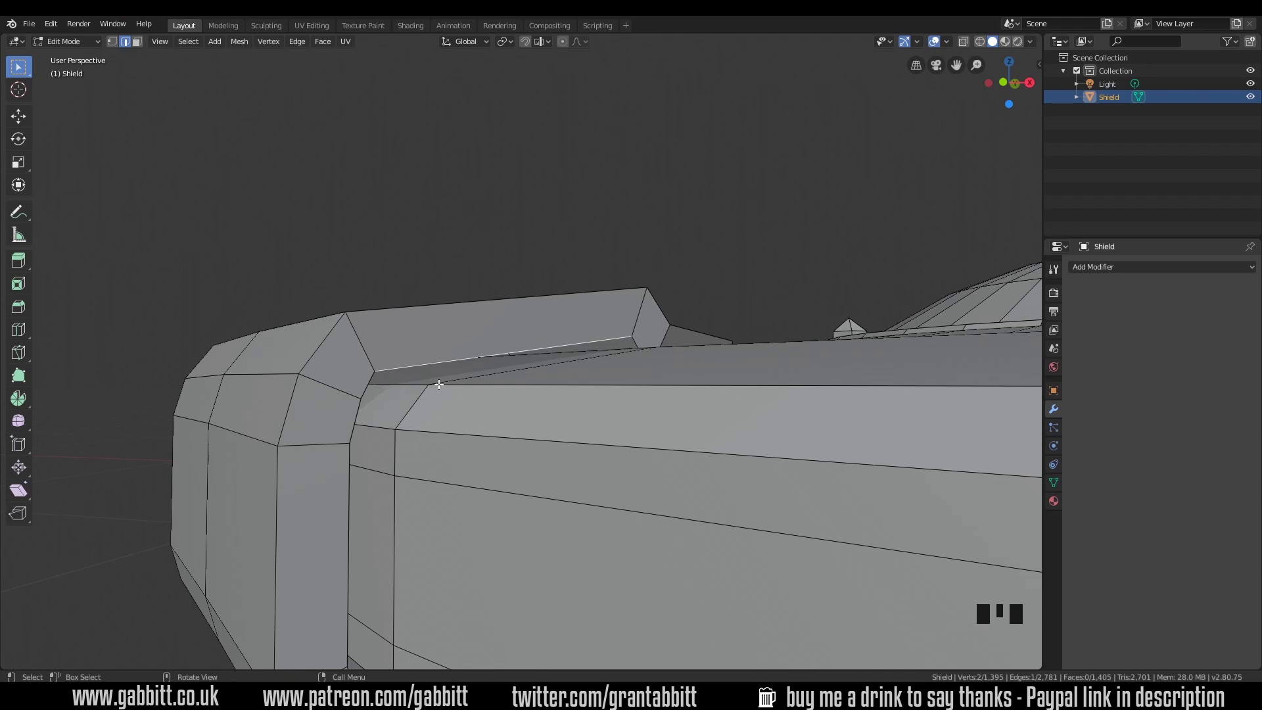
{"action": "middle_click_drag", "start_coordinate": [458, 383], "coordinate": [399, 387]}
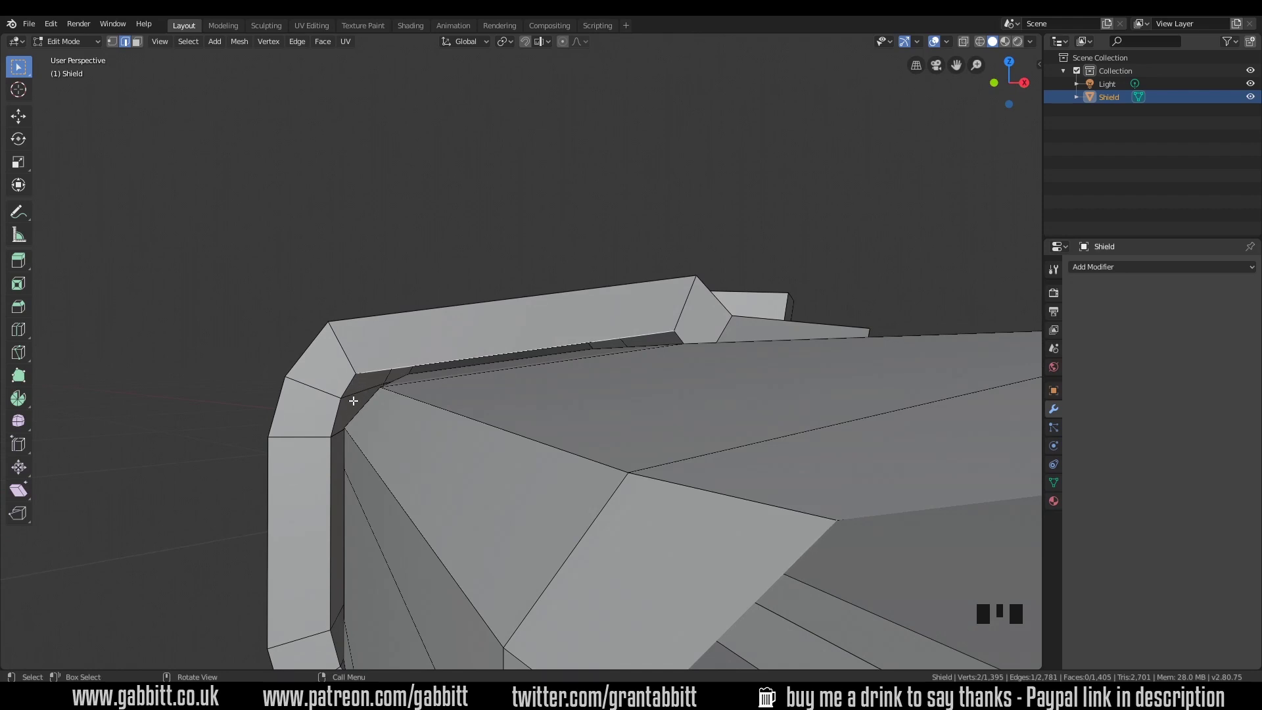
Step: In face selection mode, select the two parallel face loops running around the inside and outside of the bracket
{"action": "key", "text": "3"}
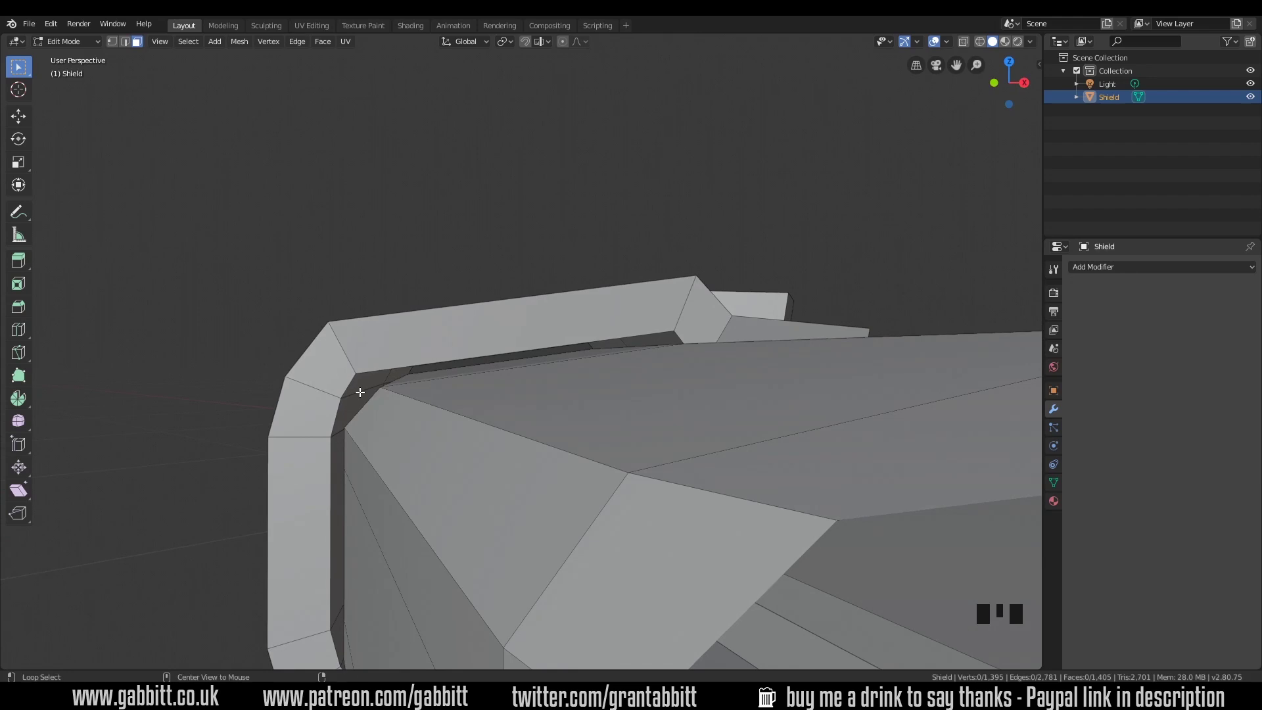
{"action": "left_click", "coordinate": [366, 389], "text": "alt"}
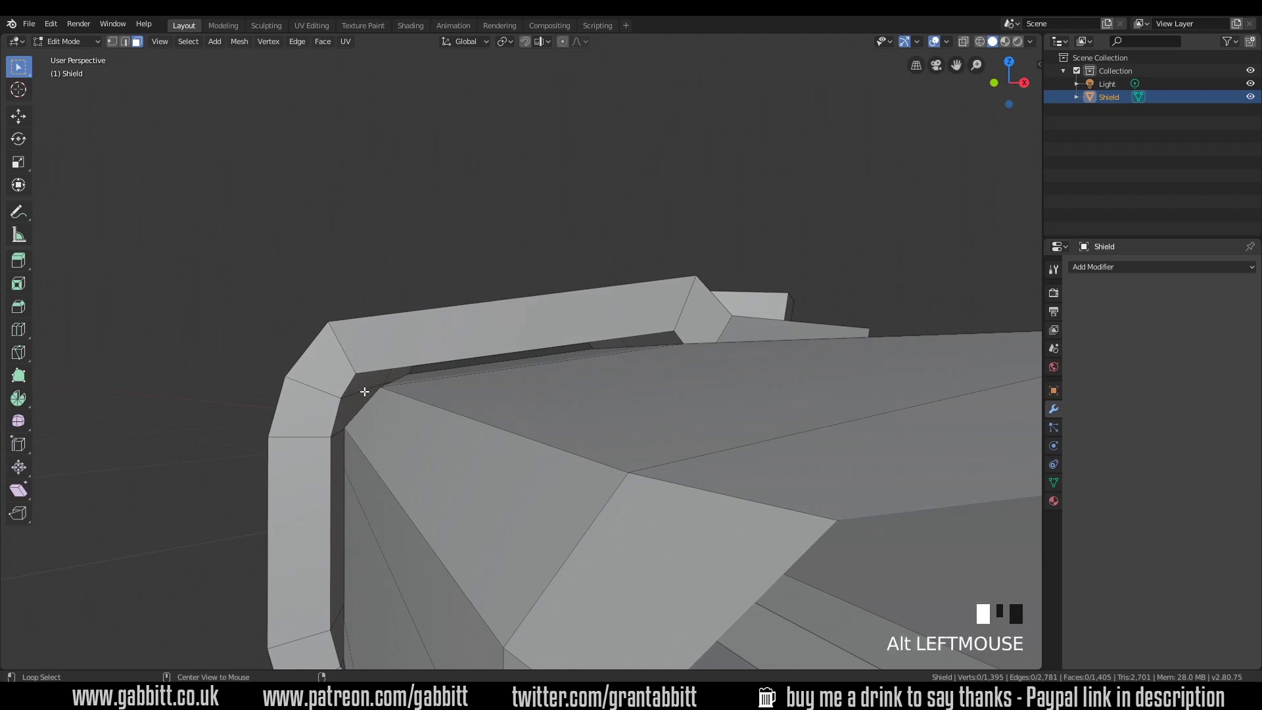
{"action": "middle_click_drag", "start_coordinate": [384, 402], "coordinate": [524, 389]}
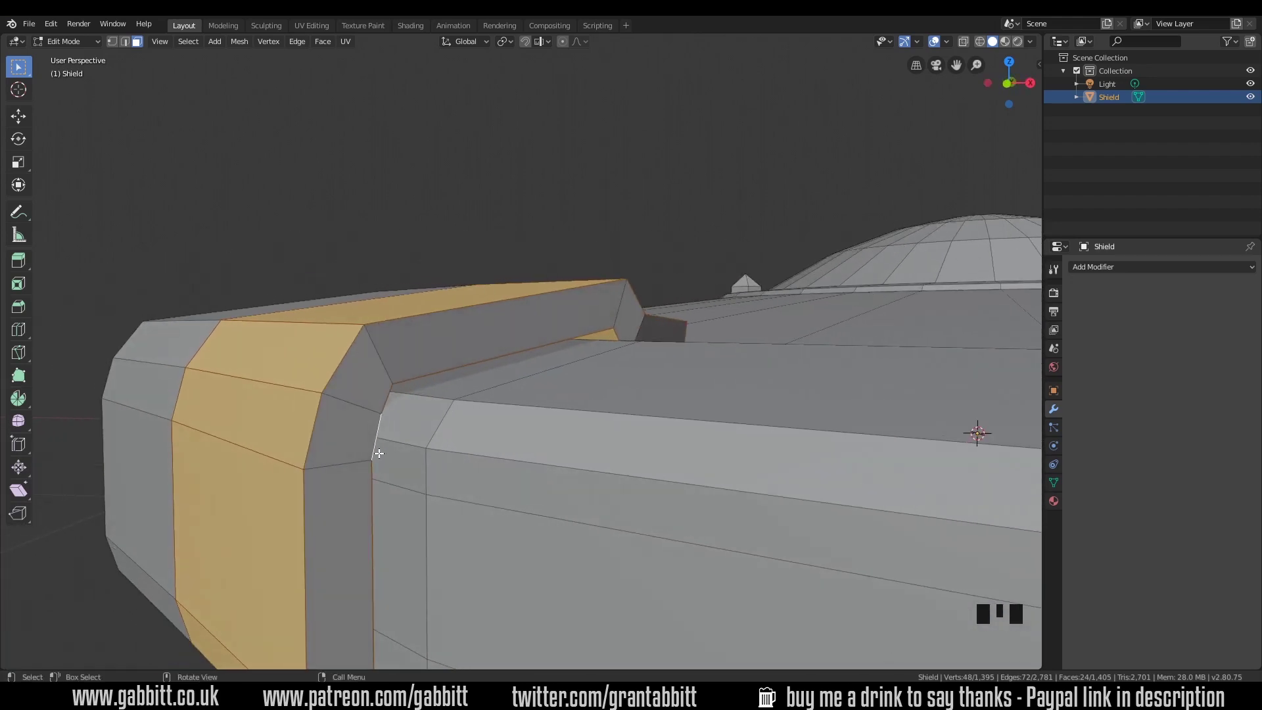
{"action": "scroll", "coordinate": [609, 431], "scroll_direction": "down", "scroll_amount": 4}
{"action": "middle_click_drag", "start_coordinate": [464, 431], "coordinate": [498, 443]}
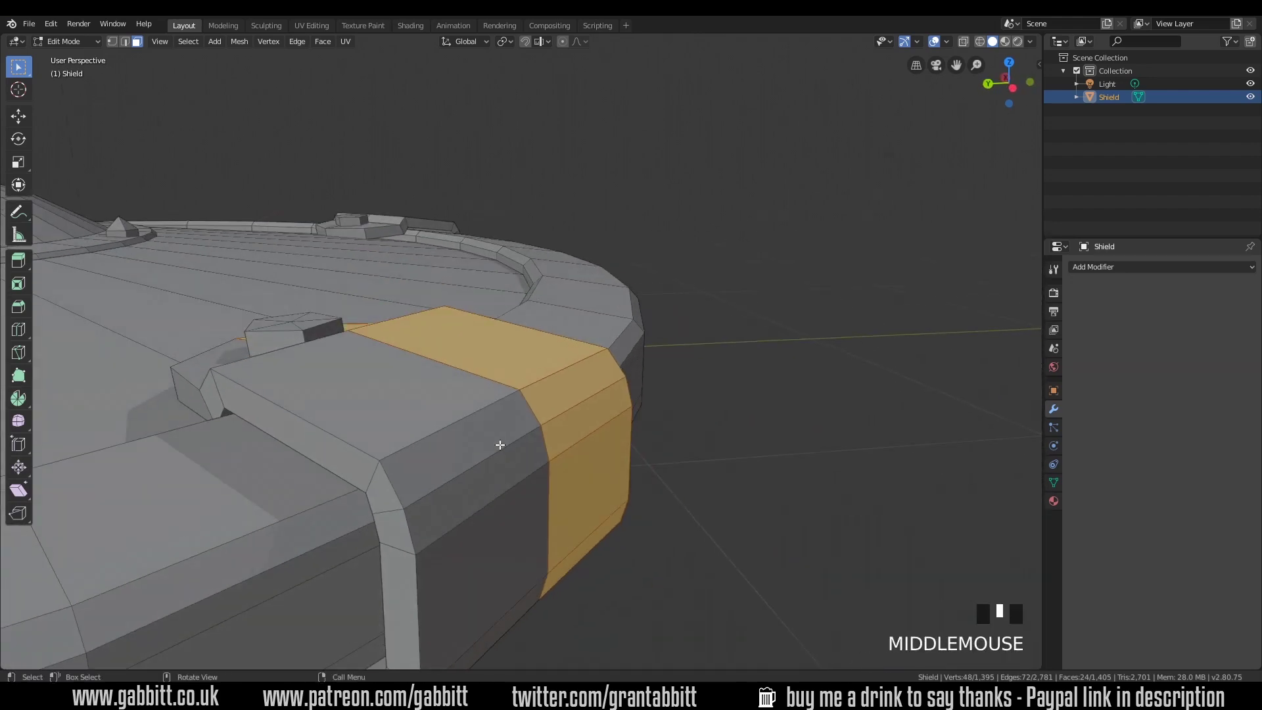
{"action": "left_click", "coordinate": [455, 433], "text": "alt+shift"}
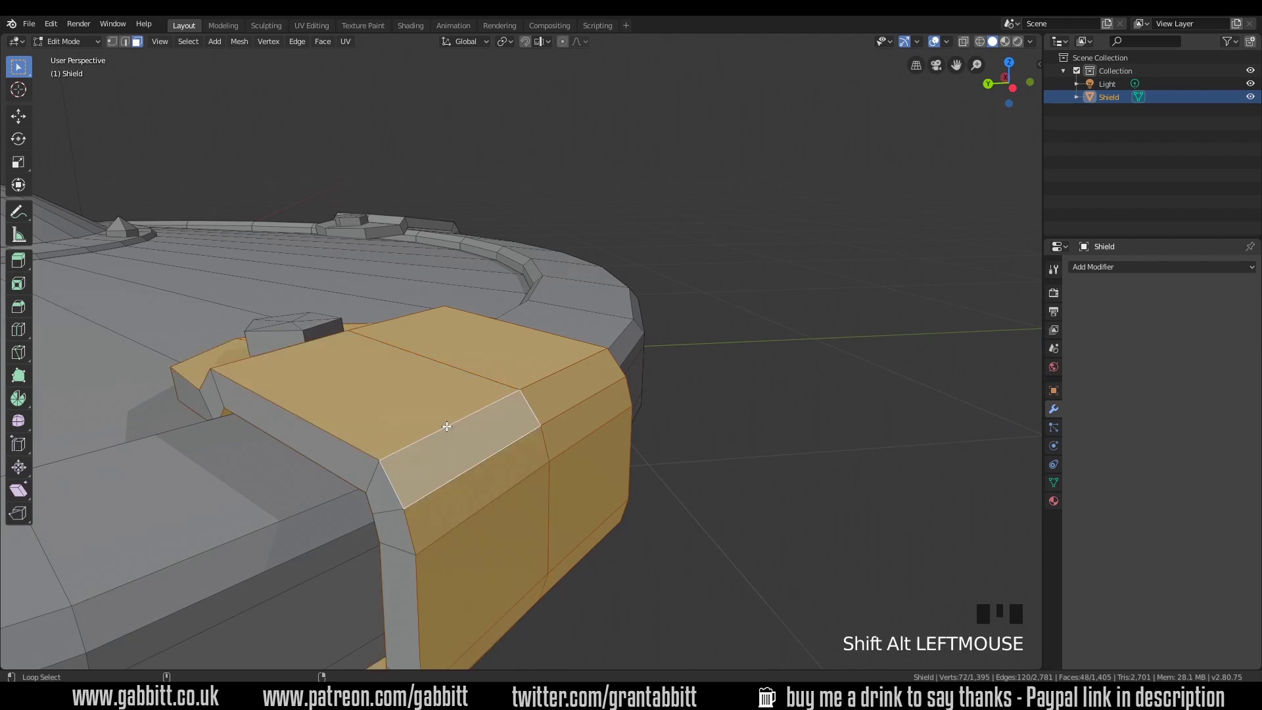
{"action": "middle_click_drag", "start_coordinate": [421, 464], "coordinate": [437, 450]}
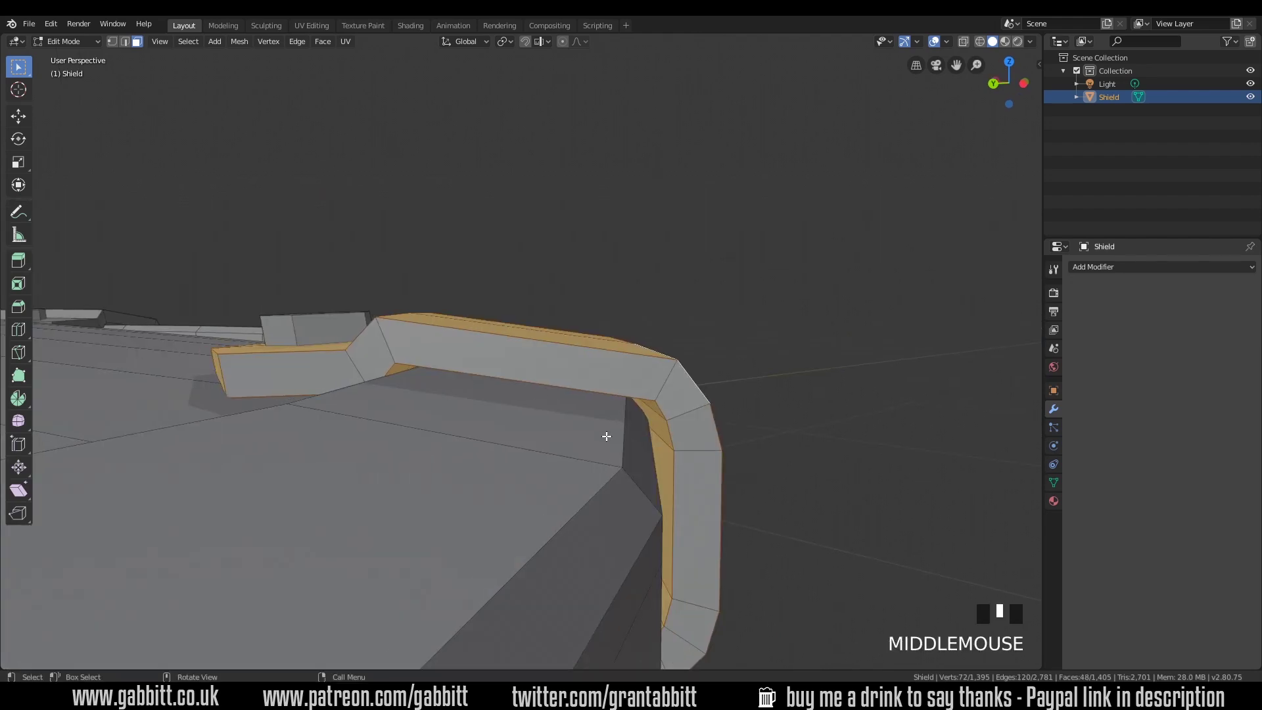
{"action": "middle_click_drag", "start_coordinate": [576, 456], "coordinate": [512, 444]}
Step: Deselect the bracket's visible faces on its front plate around the rivet and along its outer rim side using circle select
{"action": "middle_click_drag", "start_coordinate": [388, 476], "coordinate": [507, 495]}
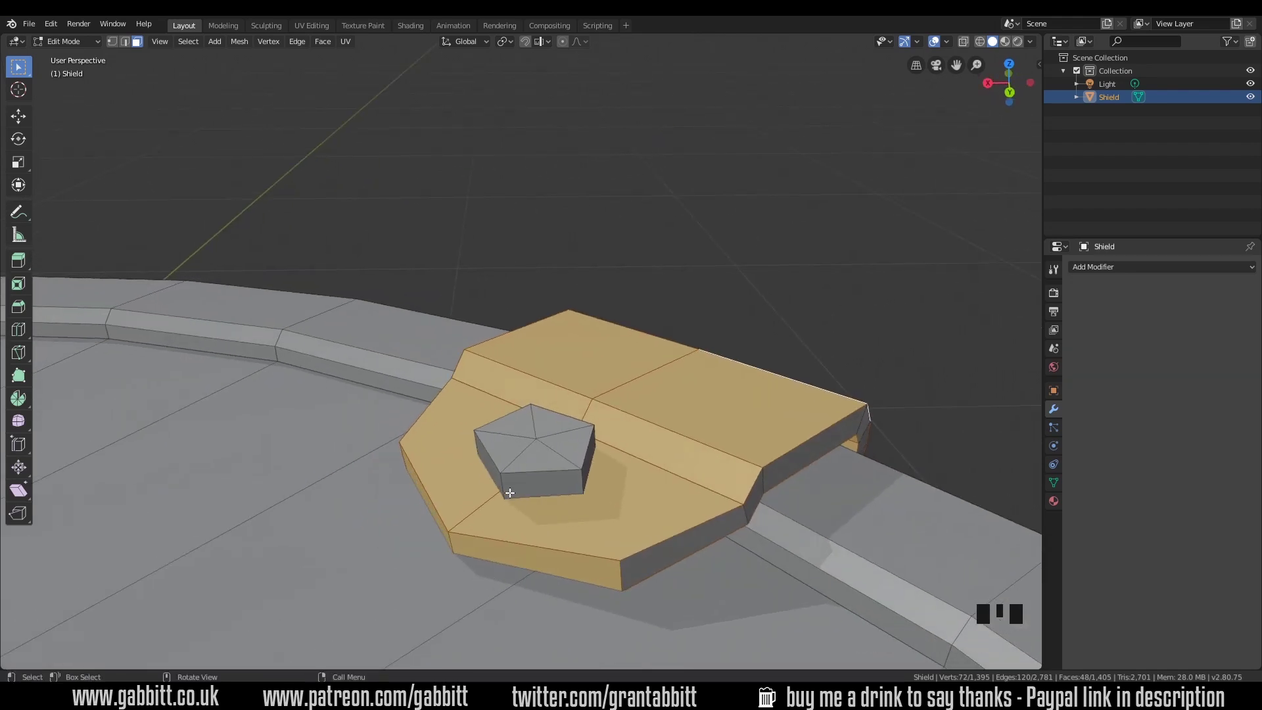
{"action": "key", "text": "c"}
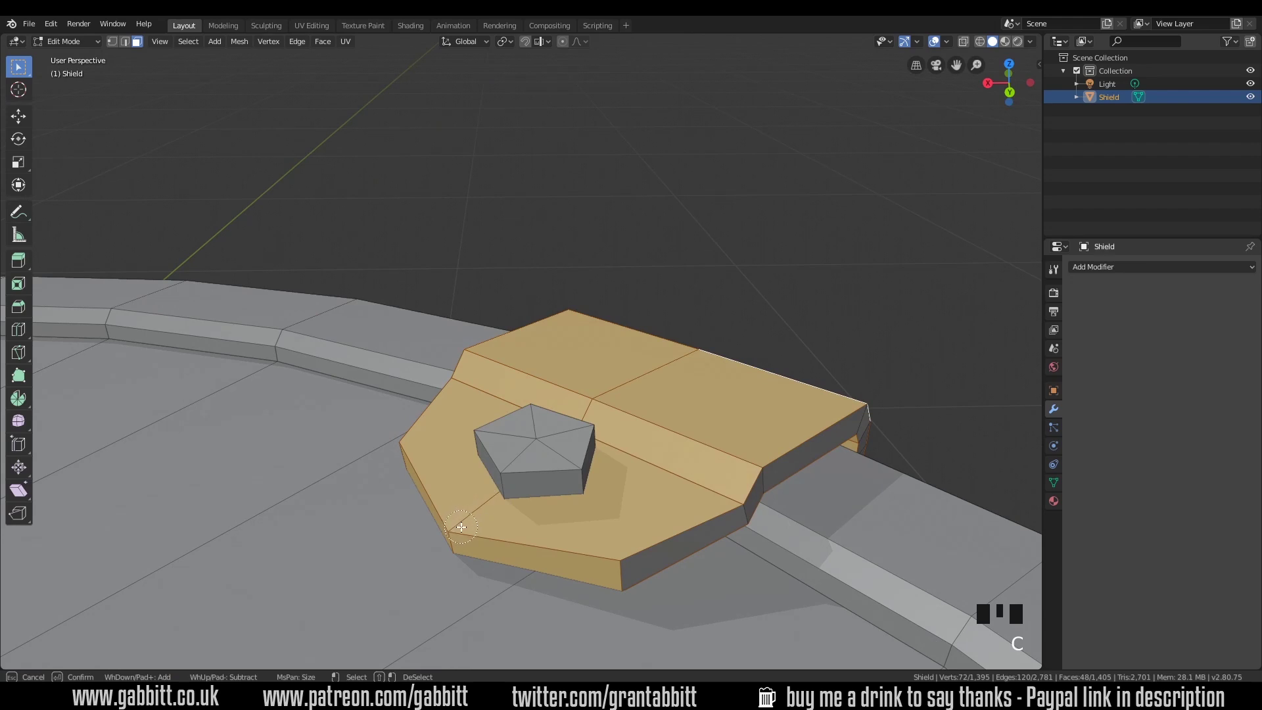
{"action": "mouse_move", "coordinate": [460, 527]}
{"action": "middle_mouse_down"}
{"action": "mouse_move", "coordinate": [535, 423]}
{"action": "mouse_move", "coordinate": [727, 353]}
{"action": "middle_mouse_up"}
{"action": "key", "text": "Escape"}
{"action": "mouse_move", "coordinate": [866, 358]}
{"action": "middle_mouse_down"}
{"action": "mouse_move", "coordinate": [769, 369]}
{"action": "mouse_move", "coordinate": [684, 349]}
{"action": "mouse_move", "coordinate": [605, 378]}
{"action": "mouse_move", "coordinate": [673, 355]}
{"action": "middle_mouse_up"}
{"action": "key", "text": "c"}
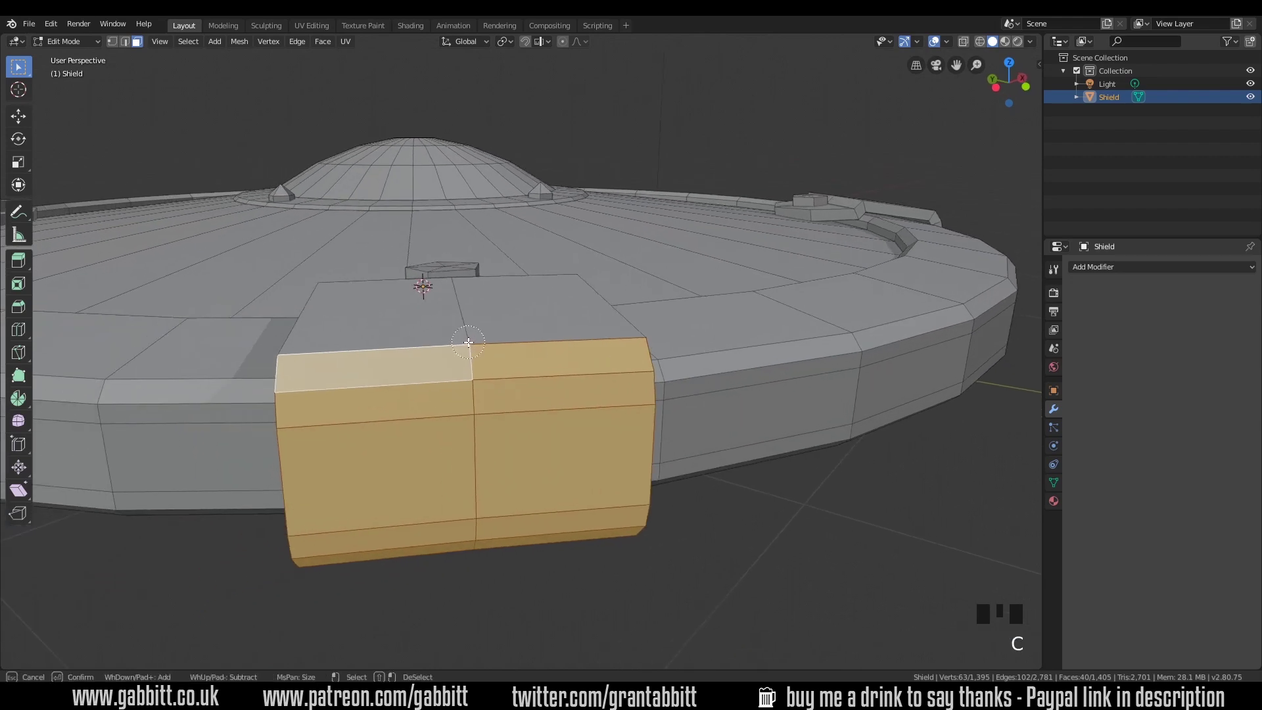
{"action": "middle_click_drag", "start_coordinate": [468, 342], "coordinate": [471, 577]}
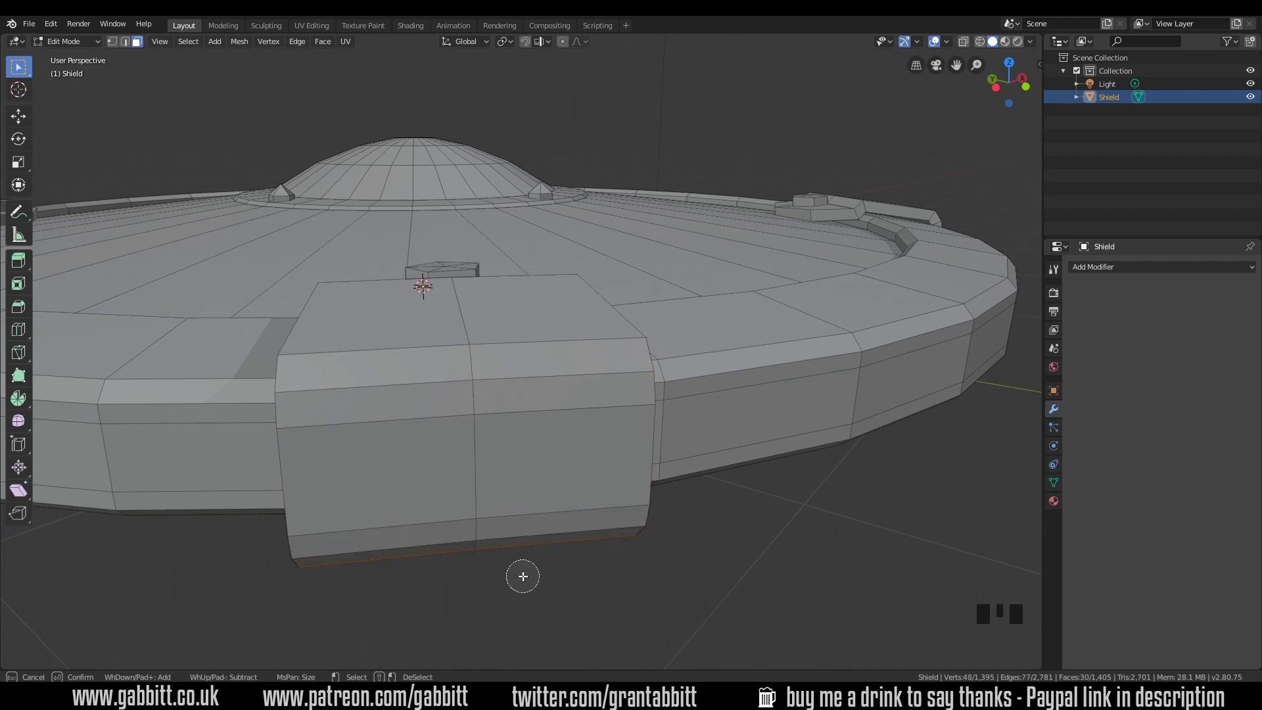
{"action": "right_click", "coordinate": [566, 569]}
{"action": "middle_click_drag", "start_coordinate": [566, 569], "coordinate": [538, 410]}
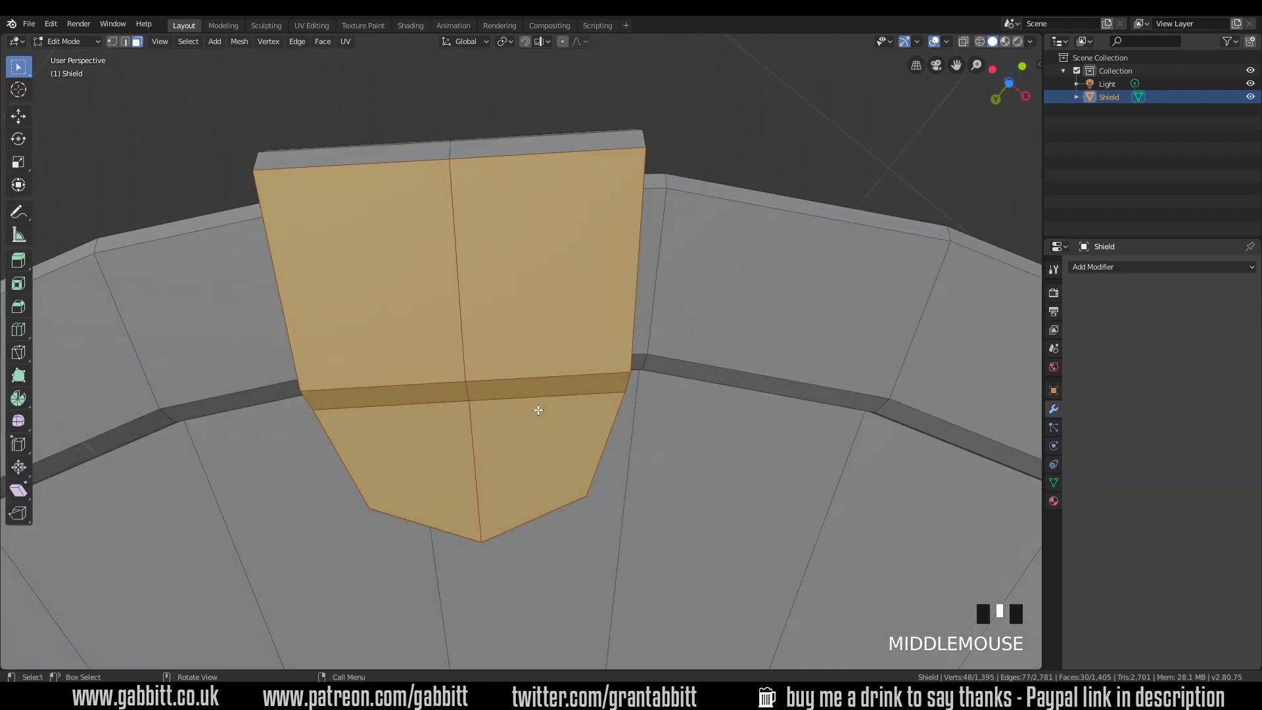
Step: Deselect the bracket's remaining outer faces on the back and delete the selected hidden inner faces
{"action": "key", "text": "c"}
{"action": "mouse_move", "coordinate": [464, 317]}
{"action": "middle_mouse_down"}
{"action": "mouse_move", "coordinate": [473, 403]}
{"action": "mouse_move", "coordinate": [501, 366]}
{"action": "mouse_move", "coordinate": [489, 394]}
{"action": "mouse_move", "coordinate": [535, 225]}
{"action": "mouse_move", "coordinate": [506, 238]}
{"action": "middle_mouse_up"}
{"action": "right_click", "coordinate": [473, 403]}
{"action": "key", "text": "c"}
{"action": "middle_click", "coordinate": [487, 397]}
{"action": "right_click", "coordinate": [487, 397]}
{"action": "key", "text": "Delete"}
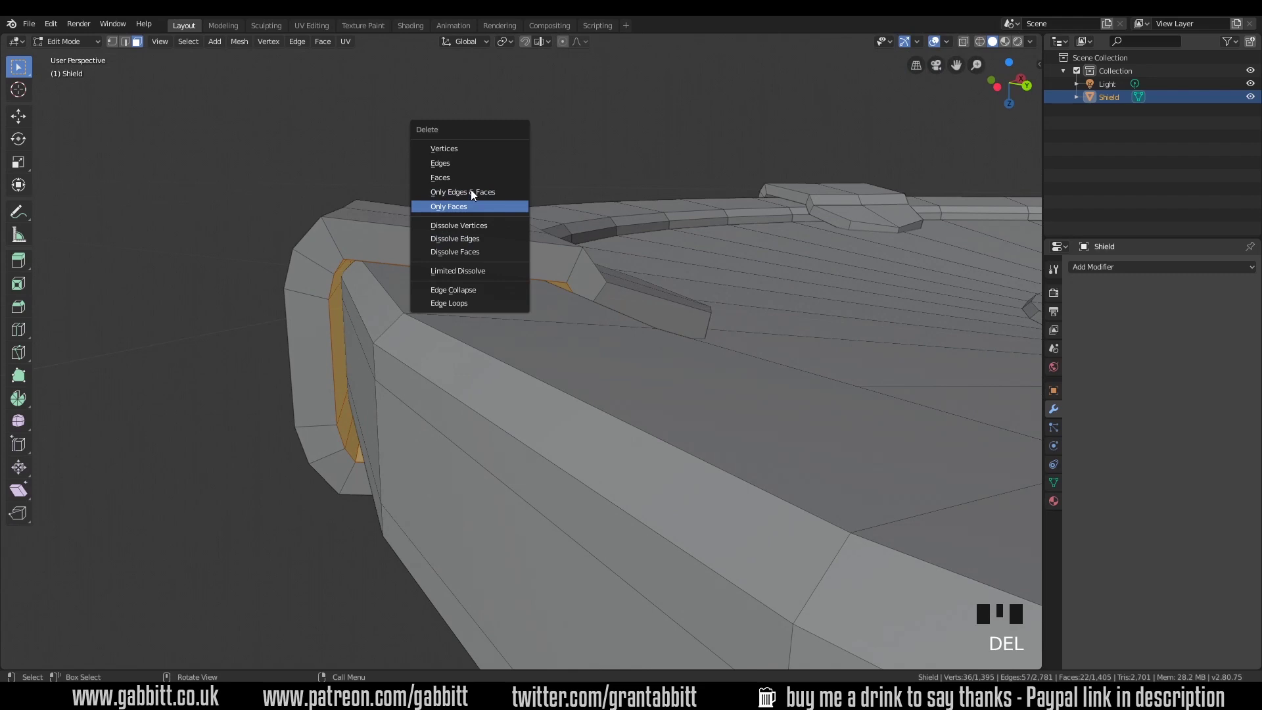
{"action": "middle_click_drag", "start_coordinate": [435, 334], "coordinate": [431, 332]}
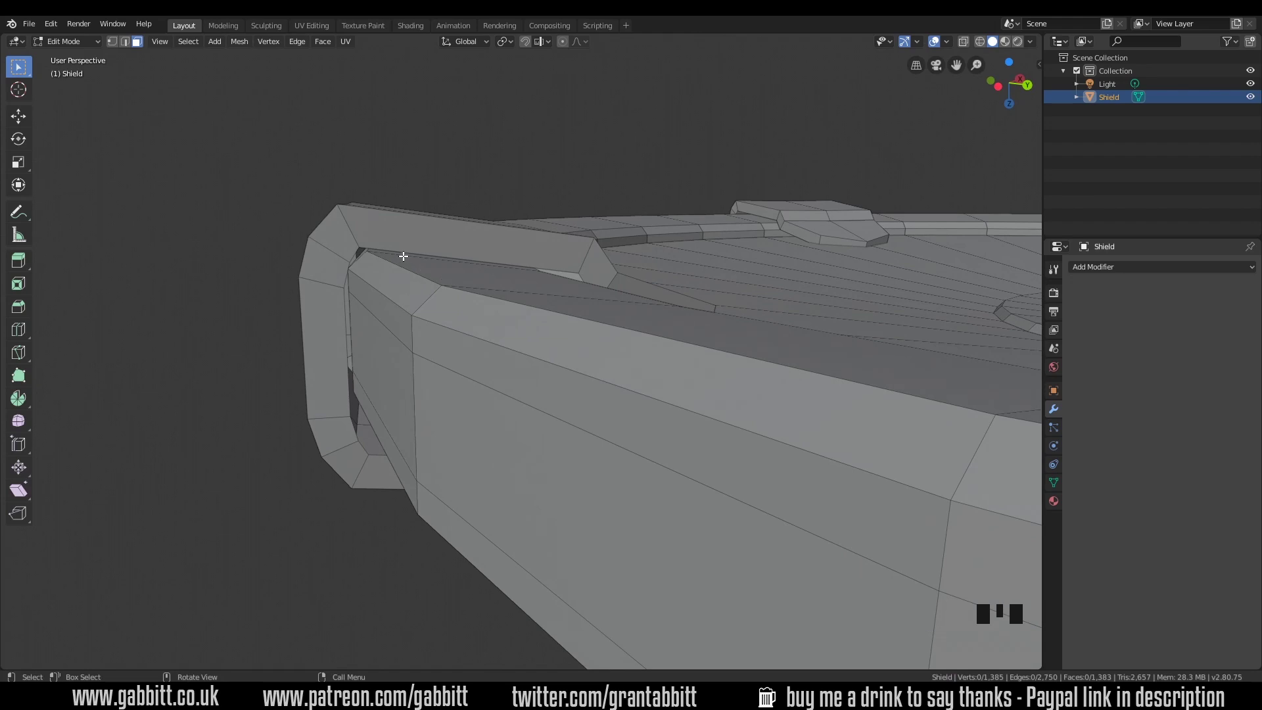
Step: In edge selection mode, select the bracket's open inner edge loop and scale it to about 0.882 to sink it into the shield
{"action": "key", "text": "2"}
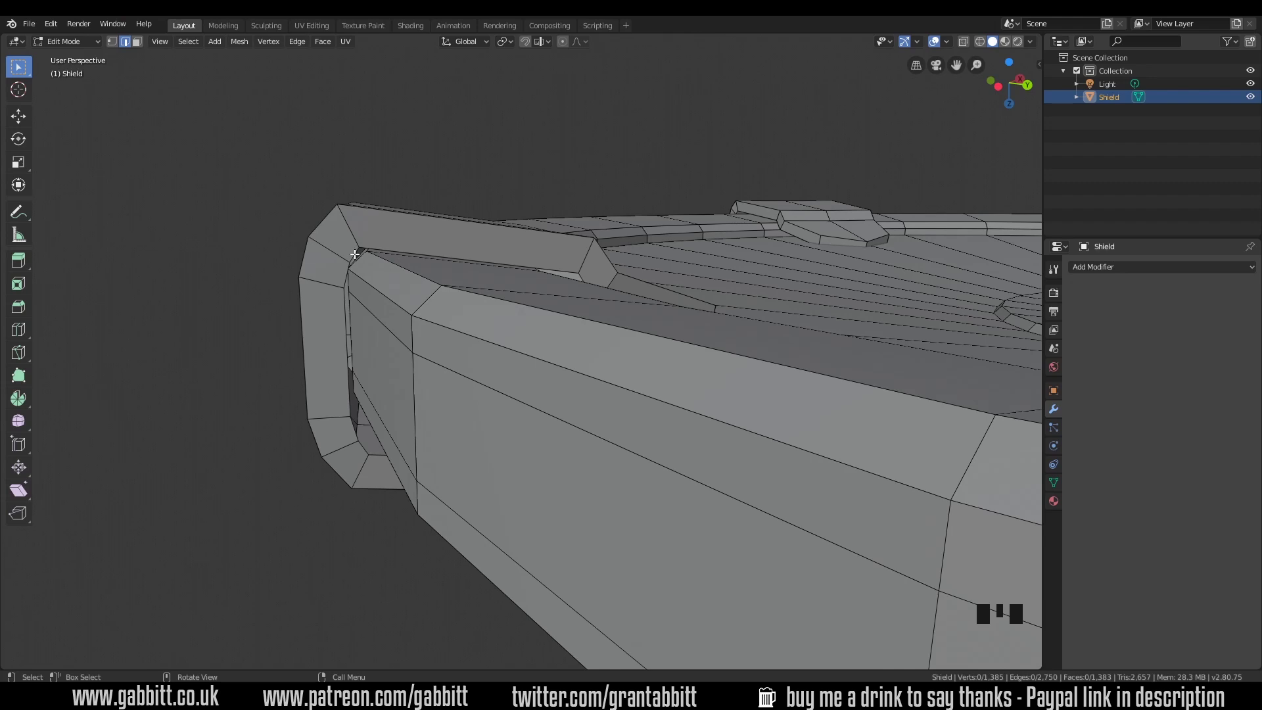
{"action": "left_click", "coordinate": [355, 255], "text": "alt"}
{"action": "middle_click_drag", "start_coordinate": [353, 254], "coordinate": [841, 290]}
{"action": "key", "text": "s"}
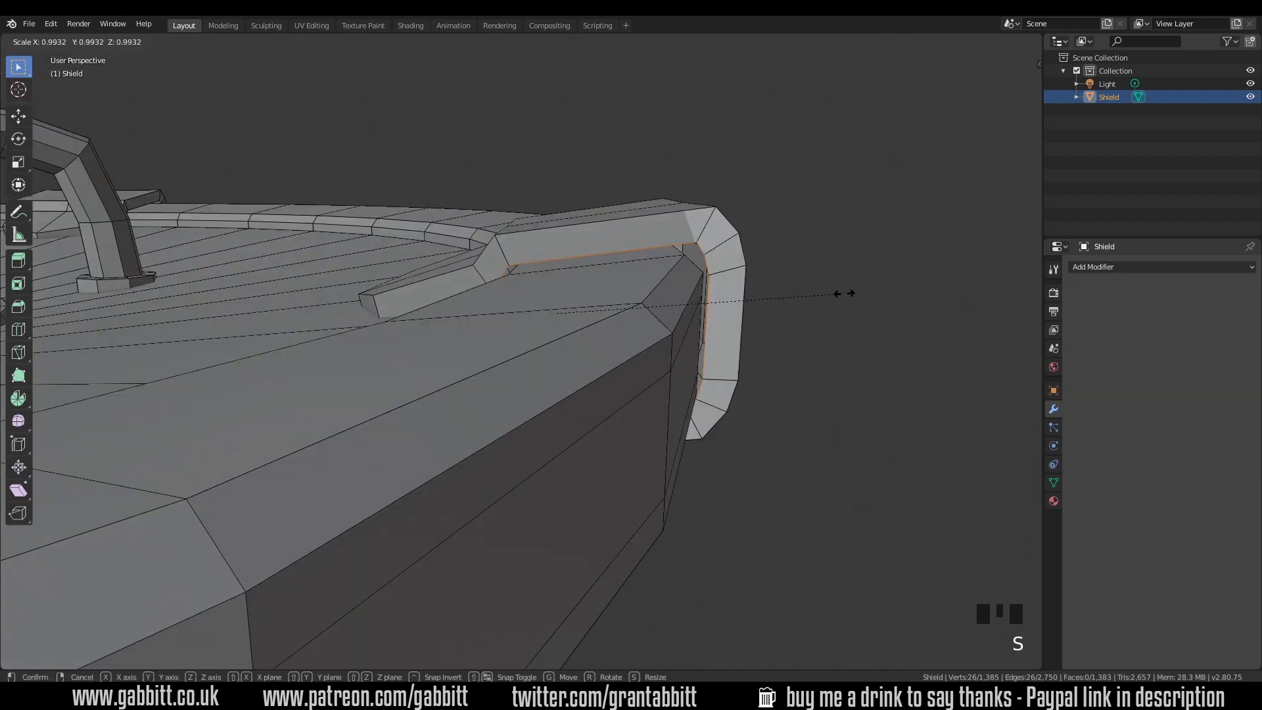
{"action": "left_click", "coordinate": [814, 295]}
{"action": "middle_click_drag", "start_coordinate": [749, 311], "coordinate": [665, 324]}
{"action": "middle_click_drag", "start_coordinate": [587, 329], "coordinate": [617, 446]}
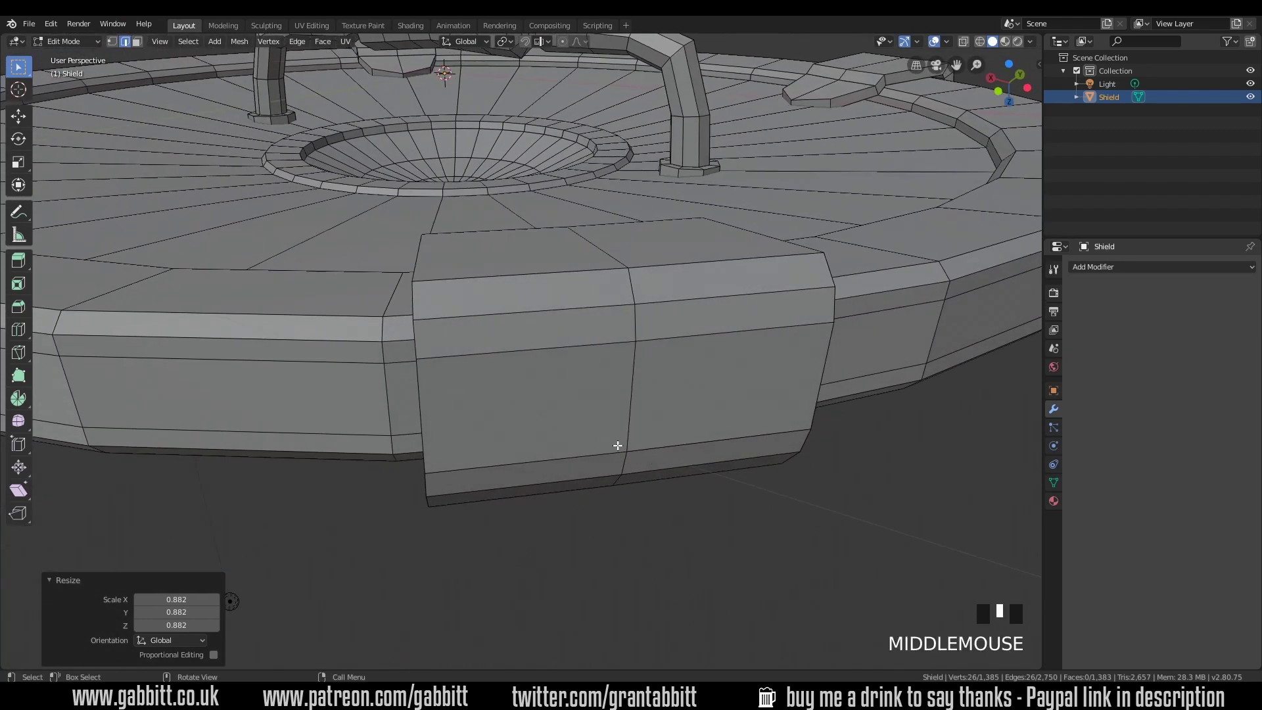
{"action": "middle_click_drag", "start_coordinate": [807, 343], "coordinate": [859, 372]}
{"action": "middle_click_drag", "start_coordinate": [524, 421], "coordinate": [531, 418]}
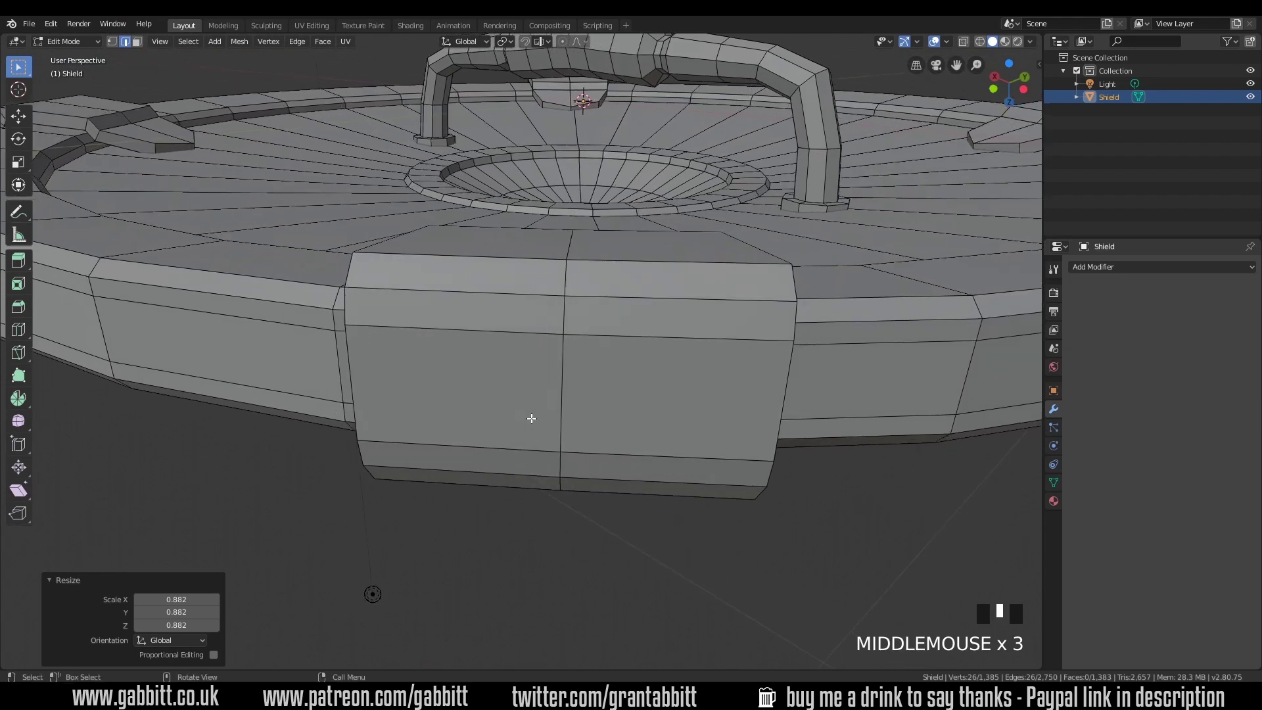
Step: In wireframe shading with View transform orientation, scale the bracket's inner edge loop along the view's X axis to about 1.038
{"action": "key", "text": "z"}
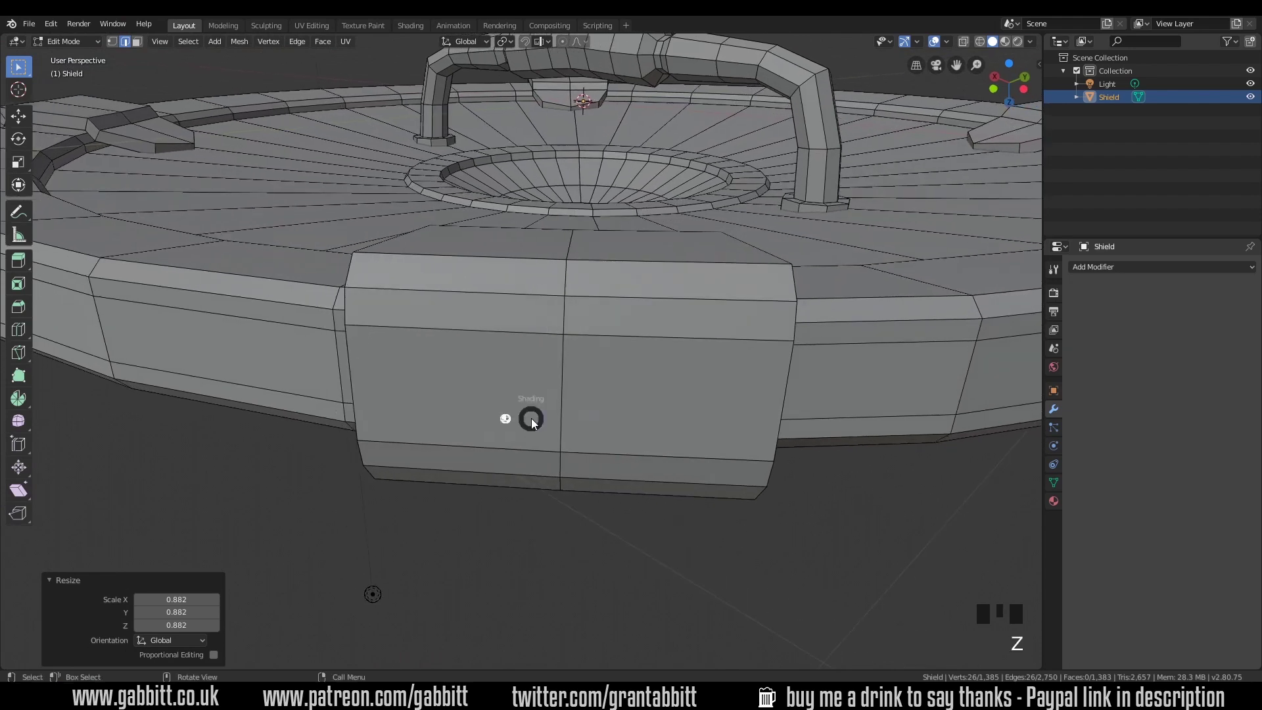
{"action": "left_click", "coordinate": [436, 416]}
{"action": "middle_click_drag", "start_coordinate": [431, 414], "coordinate": [749, 329]}
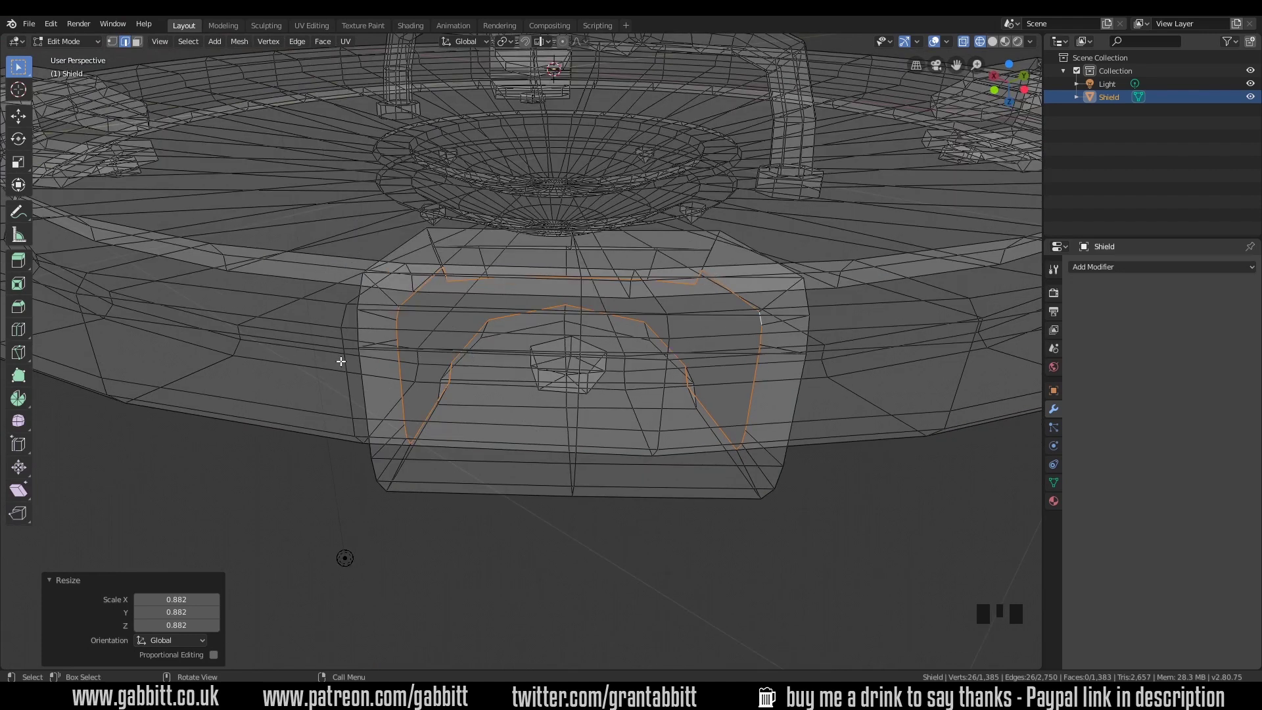
{"action": "middle_click_drag", "start_coordinate": [538, 445], "coordinate": [476, 530]}
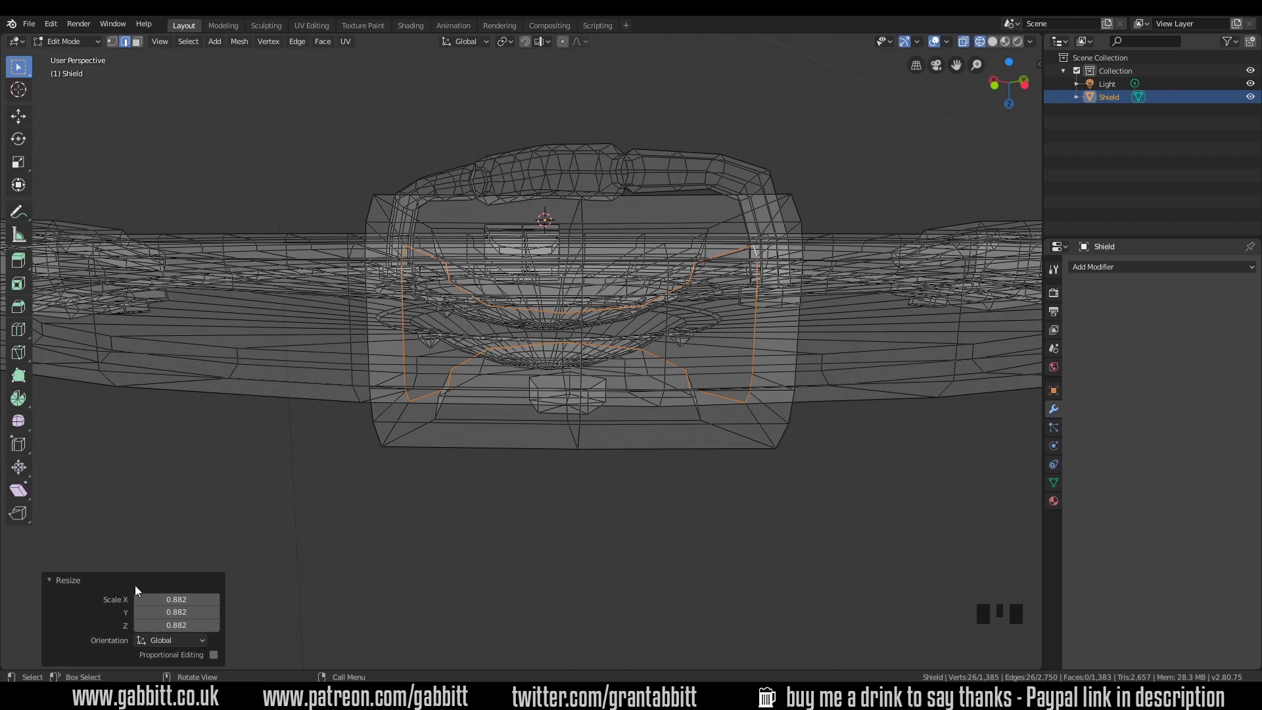
{"action": "left_click", "coordinate": [473, 43]}
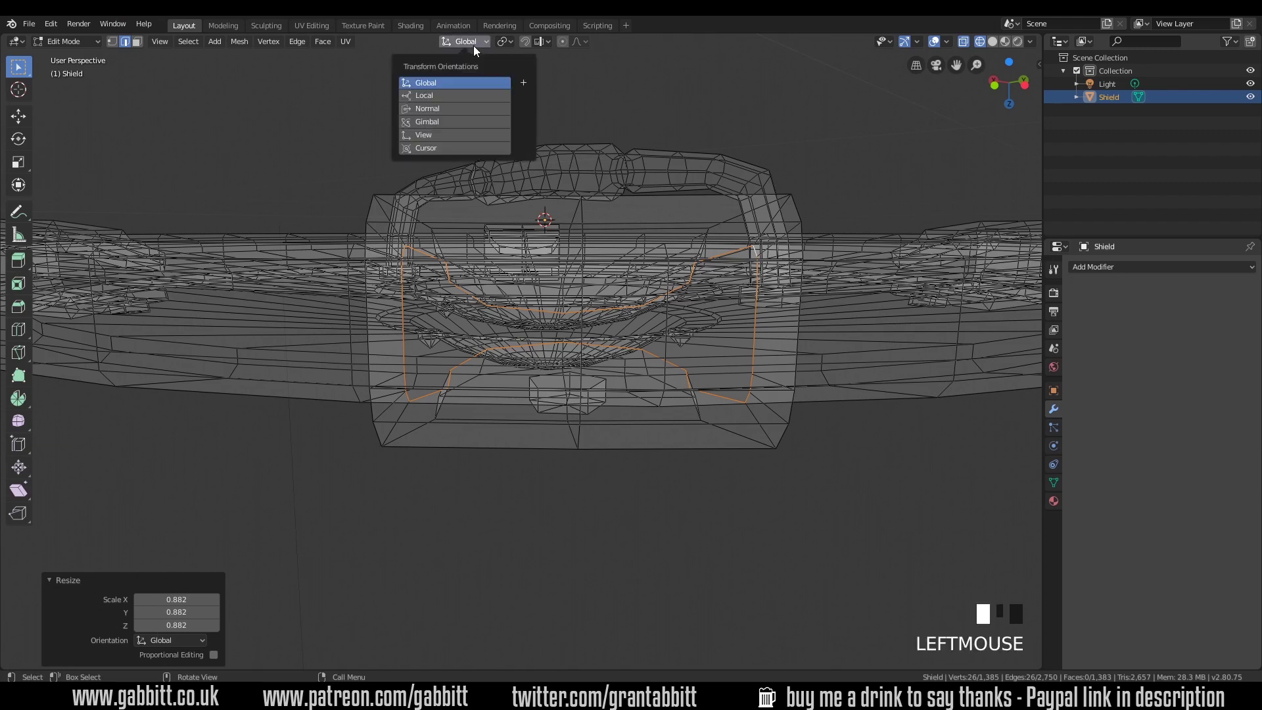
{"action": "left_click", "coordinate": [440, 135]}
{"action": "key", "text": "s"}
{"action": "key", "text": "x"}
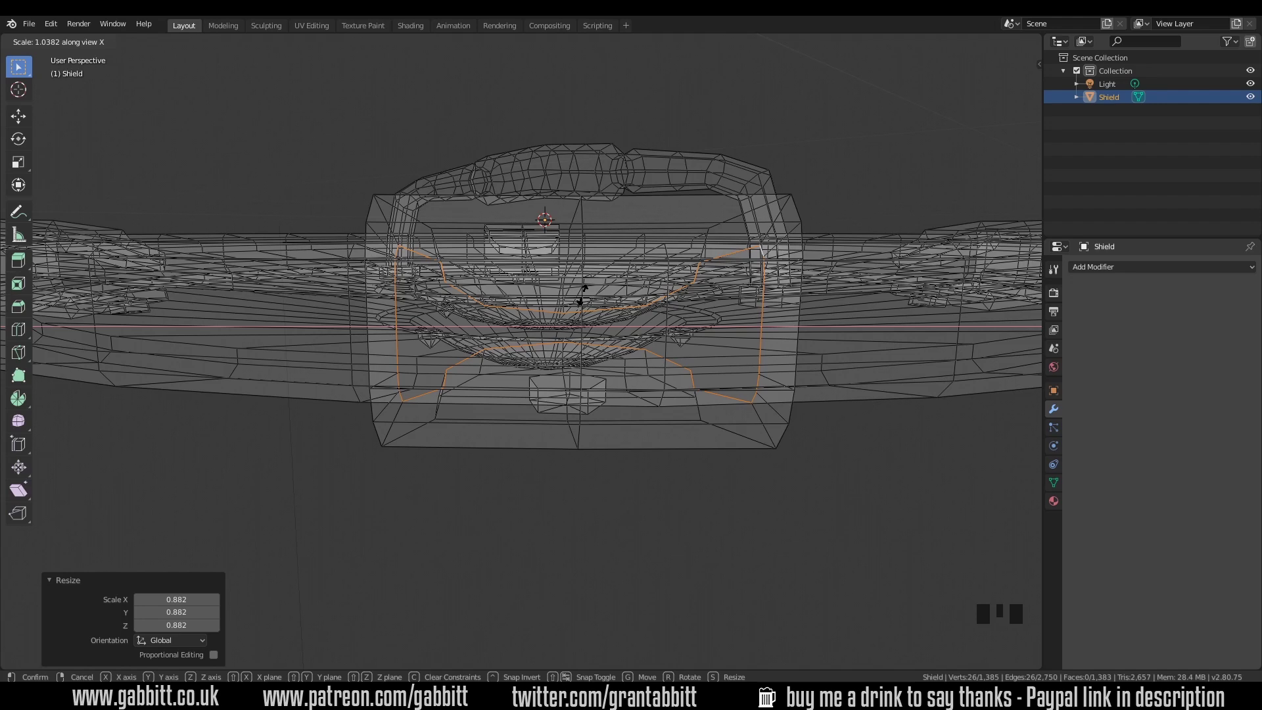
{"action": "left_click", "coordinate": [581, 293]}
{"action": "middle_click_drag", "start_coordinate": [592, 290], "coordinate": [381, 366]}
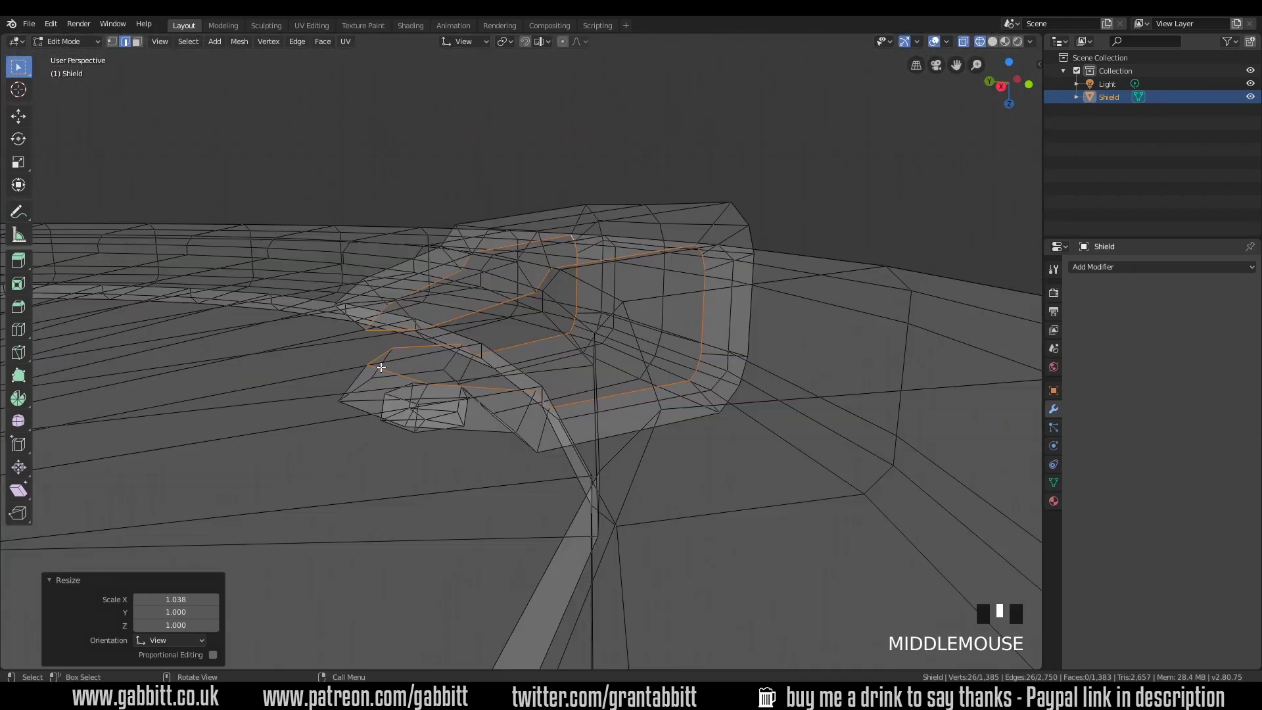
{"action": "middle_click_drag", "start_coordinate": [569, 375], "coordinate": [555, 374]}
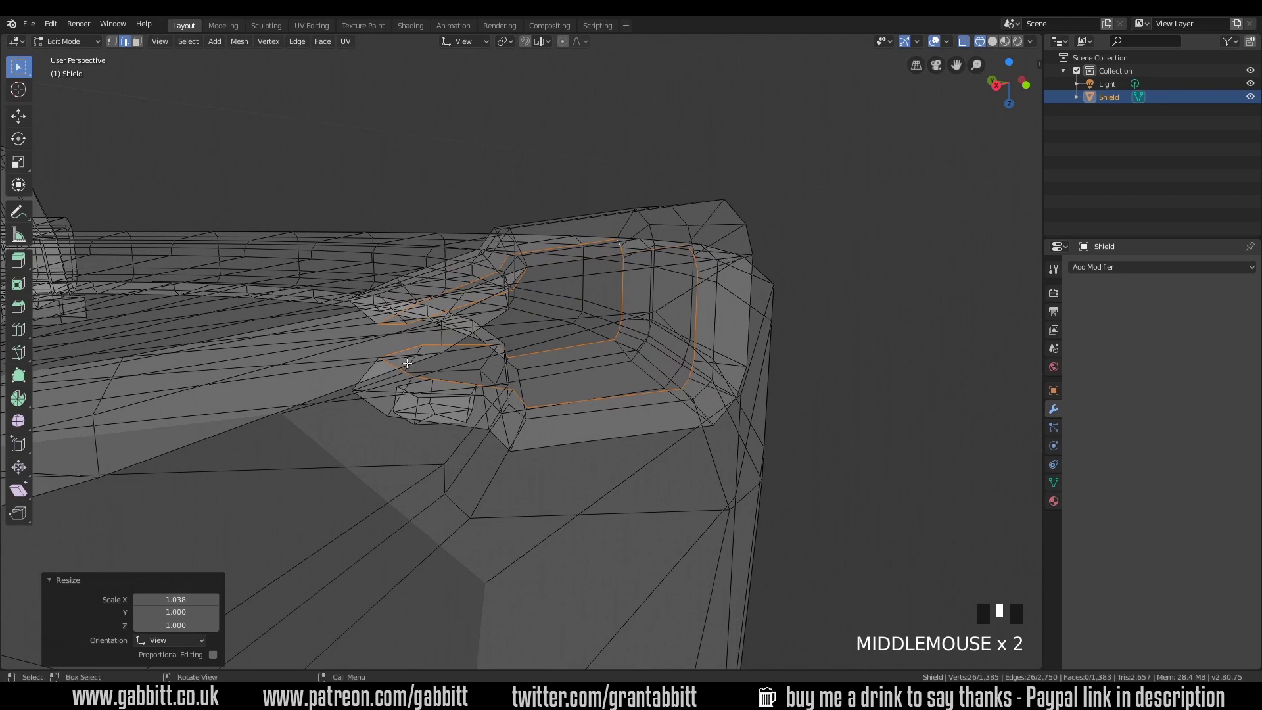
Step: Keep only the inner edges at the bracket's tips selected and move them about -0.0495 m along the view's X axis
{"action": "key", "text": "z"}
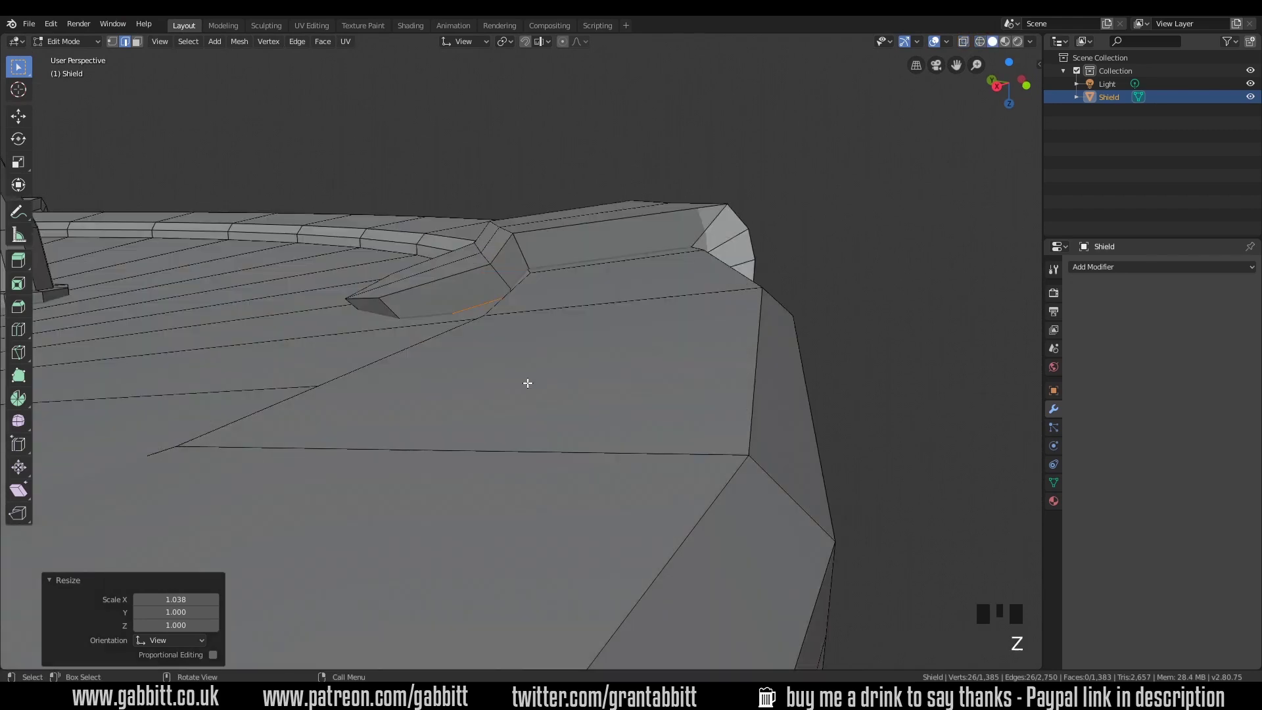
{"action": "mouse_move", "coordinate": [526, 380]}
{"action": "middle_mouse_down"}
{"action": "mouse_move", "coordinate": [490, 392]}
{"action": "mouse_move", "coordinate": [515, 361]}
{"action": "middle_mouse_up"}
{"action": "key", "text": "z"}
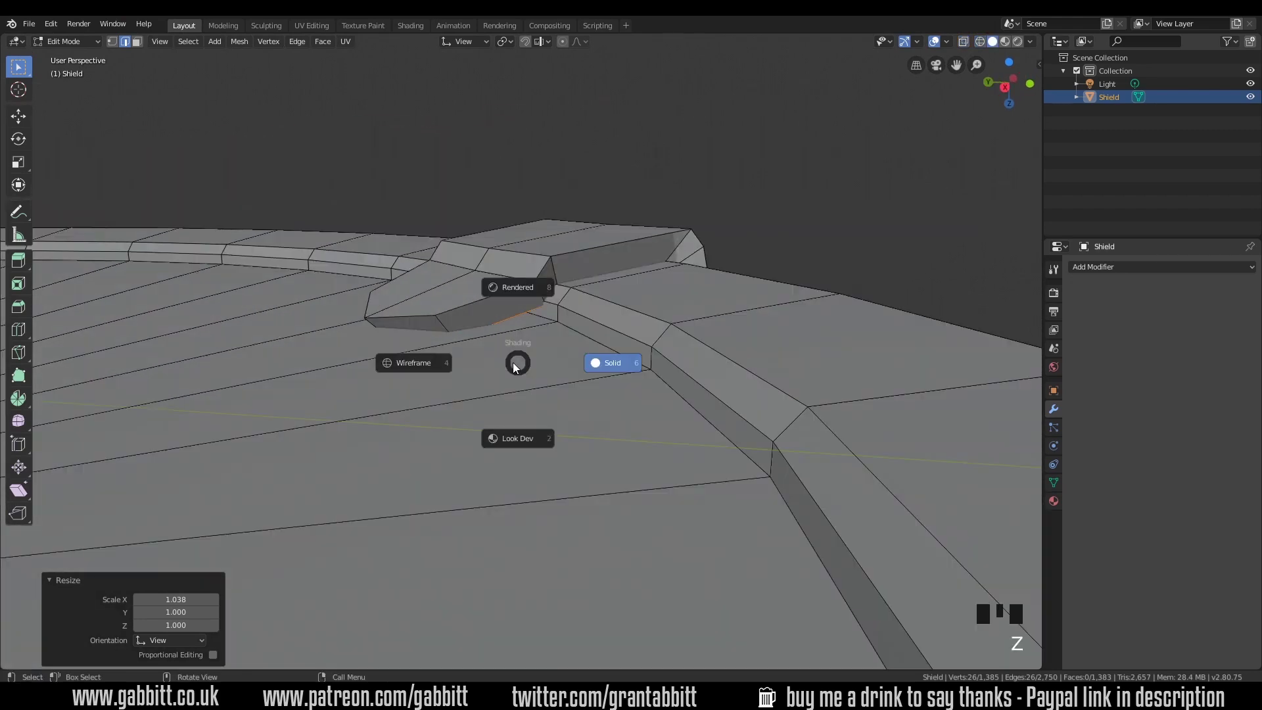
{"action": "left_click", "coordinate": [425, 364]}
{"action": "mouse_move", "coordinate": [426, 363]}
{"action": "middle_mouse_down"}
{"action": "mouse_move", "coordinate": [594, 369]}
{"action": "mouse_move", "coordinate": [554, 364]}
{"action": "mouse_move", "coordinate": [526, 381]}
{"action": "mouse_move", "coordinate": [583, 349]}
{"action": "mouse_move", "coordinate": [665, 366]}
{"action": "mouse_move", "coordinate": [642, 263]}
{"action": "mouse_move", "coordinate": [545, 286]}
{"action": "mouse_move", "coordinate": [521, 274]}
{"action": "mouse_move", "coordinate": [520, 309]}
{"action": "middle_mouse_up"}
{"action": "key", "text": "c"}
{"action": "right_click", "coordinate": [521, 273]}
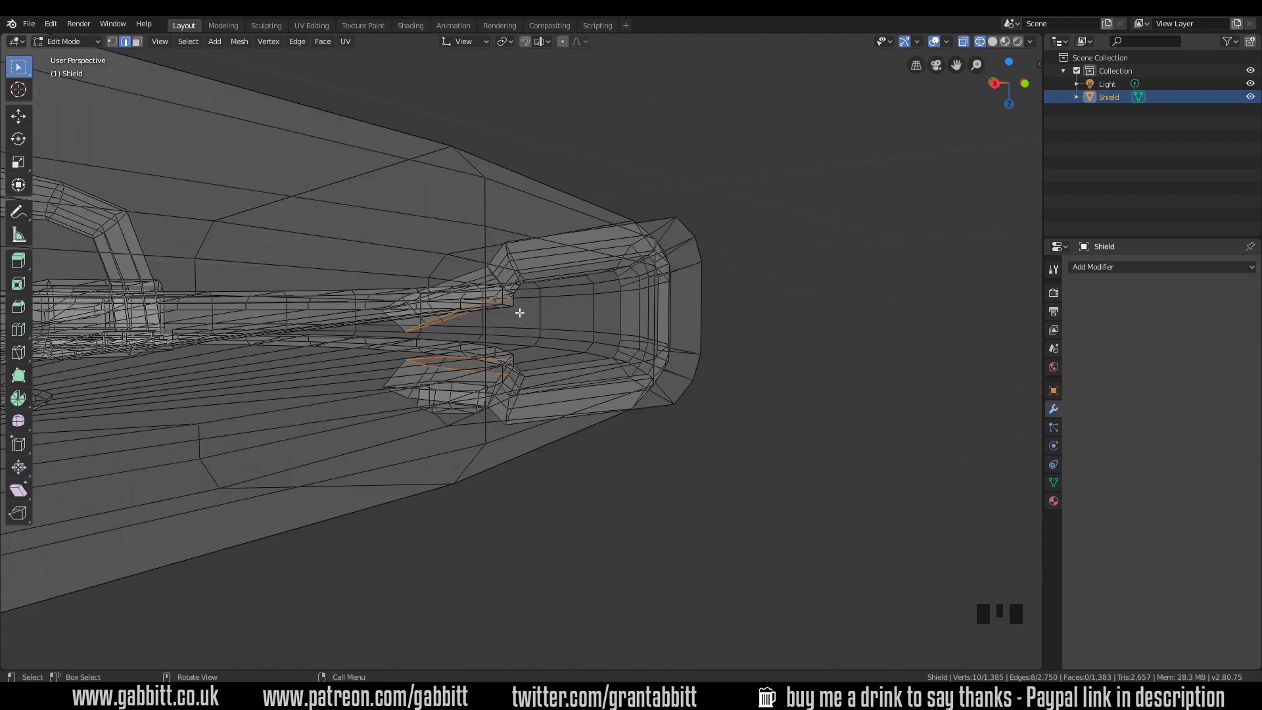
{"action": "key", "text": "g"}
{"action": "key", "text": "x"}
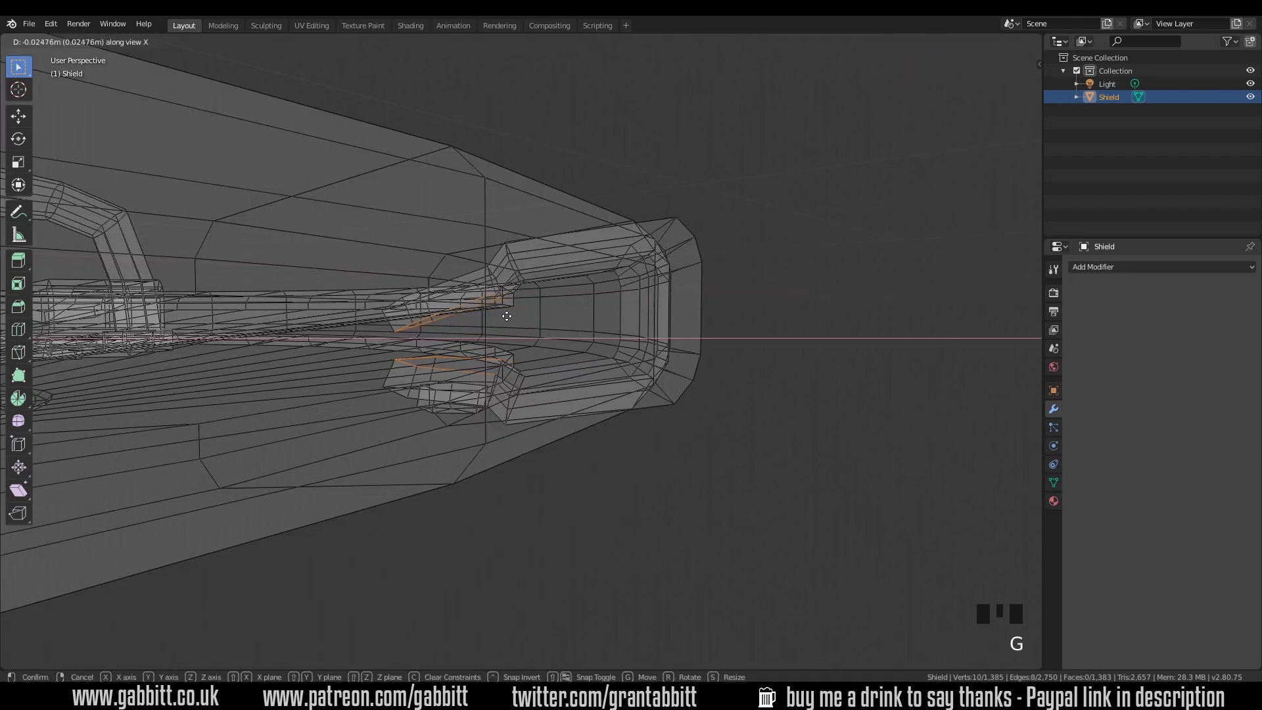
{"action": "left_click", "coordinate": [507, 316]}
{"action": "middle_click_drag", "start_coordinate": [507, 317], "coordinate": [508, 52]}
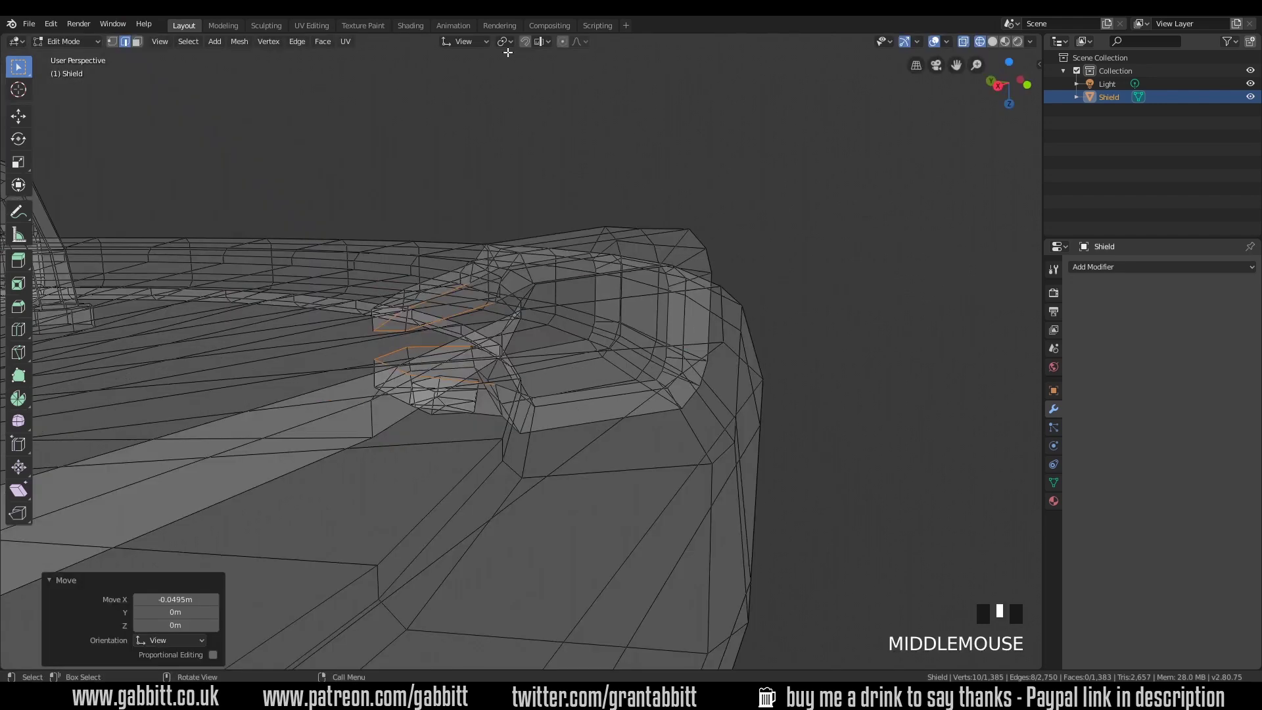
Step: Restore Global transform orientation and scale the selected bracket tip edges along the Z axis
{"action": "left_click", "coordinate": [464, 41]}
{"action": "left_click", "coordinate": [424, 83]}
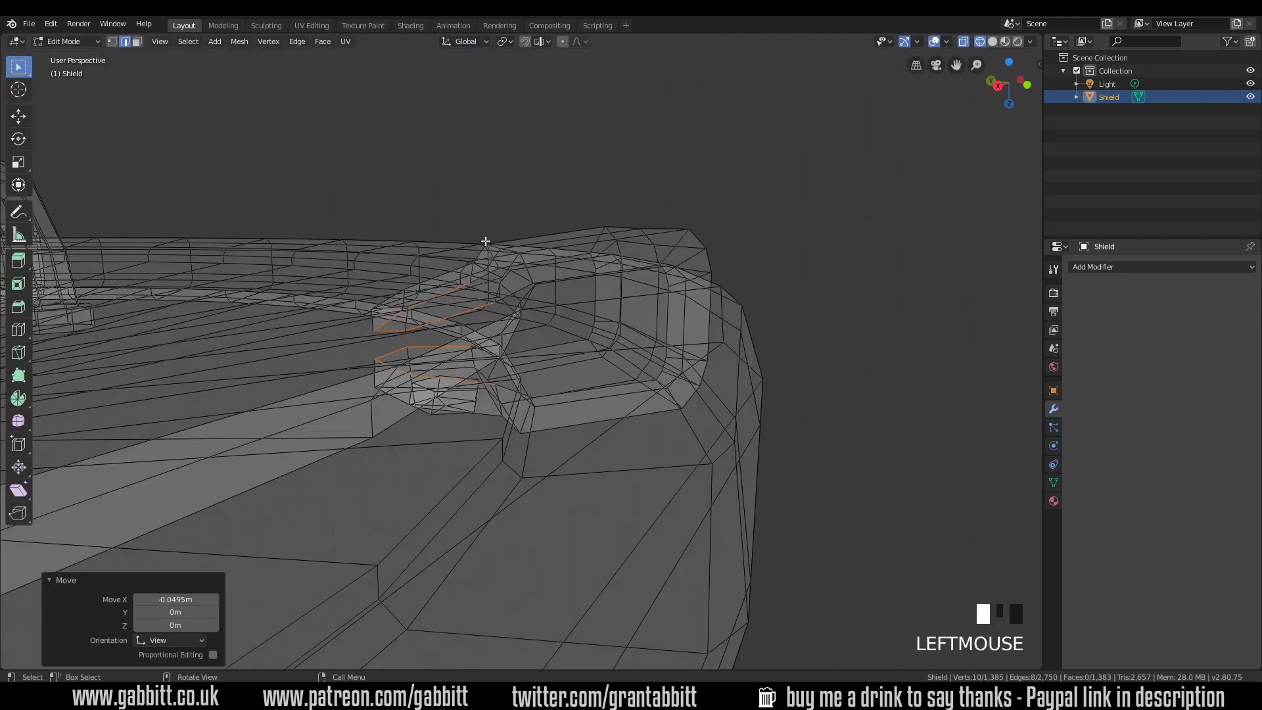
{"action": "key", "text": "s"}
{"action": "key", "text": "z"}
{"action": "left_click", "coordinate": [486, 283]}
{"action": "middle_click_drag", "start_coordinate": [486, 283], "coordinate": [514, 318]}
{"action": "key", "text": "z"}
{"action": "mouse_move", "coordinate": [555, 355]}
{"action": "middle_mouse_down"}
{"action": "mouse_move", "coordinate": [523, 361]}
{"action": "mouse_move", "coordinate": [550, 359]}
{"action": "middle_mouse_up"}
{"action": "mouse_move", "coordinate": [497, 326]}
{"action": "middle_mouse_down"}
{"action": "mouse_move", "coordinate": [504, 290]}
{"action": "mouse_move", "coordinate": [631, 276]}
{"action": "mouse_move", "coordinate": [471, 352]}
{"action": "middle_mouse_up"}
Step: In vertex selection mode, select the inner corner vertices on both sides of the bracket's bend and reposition them inside the bracket
{"action": "key", "text": "z"}
{"action": "key", "text": "1"}
{"action": "left_click", "coordinate": [505, 343]}
{"action": "middle_click_drag", "start_coordinate": [505, 343], "coordinate": [515, 417]}
{"action": "left_click", "coordinate": [506, 402], "text": "shift"}
{"action": "key", "text": "g"}
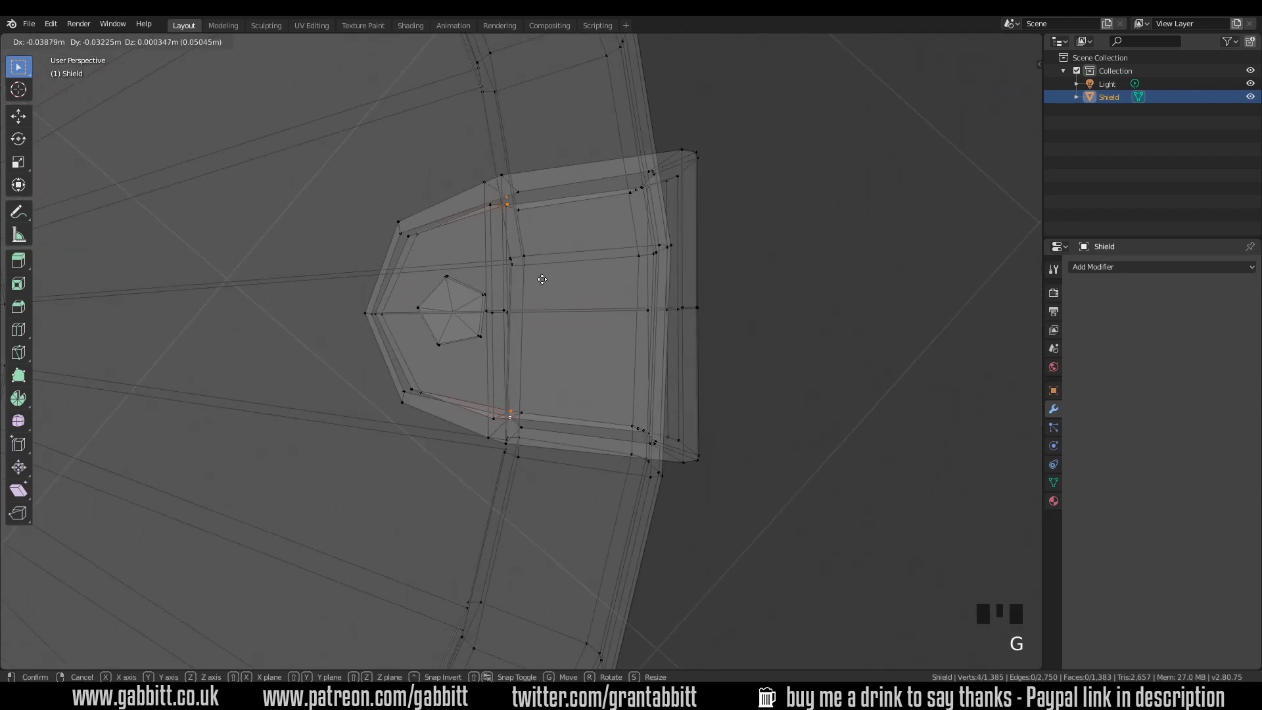
{"action": "left_click", "coordinate": [594, 303]}
{"action": "key", "text": "z"}
{"action": "mouse_move", "coordinate": [600, 358]}
{"action": "middle_mouse_down"}
{"action": "mouse_move", "coordinate": [417, 269]}
{"action": "mouse_move", "coordinate": [341, 250]}
{"action": "mouse_move", "coordinate": [329, 267]}
{"action": "mouse_move", "coordinate": [279, 268]}
{"action": "mouse_move", "coordinate": [397, 320]}
{"action": "mouse_move", "coordinate": [523, 343]}
{"action": "mouse_move", "coordinate": [619, 333]}
{"action": "mouse_move", "coordinate": [743, 259]}
{"action": "mouse_move", "coordinate": [761, 273]}
{"action": "mouse_move", "coordinate": [625, 175]}
{"action": "mouse_move", "coordinate": [430, 214]}
{"action": "mouse_move", "coordinate": [436, 294]}
{"action": "mouse_move", "coordinate": [481, 313]}
{"action": "middle_mouse_up"}
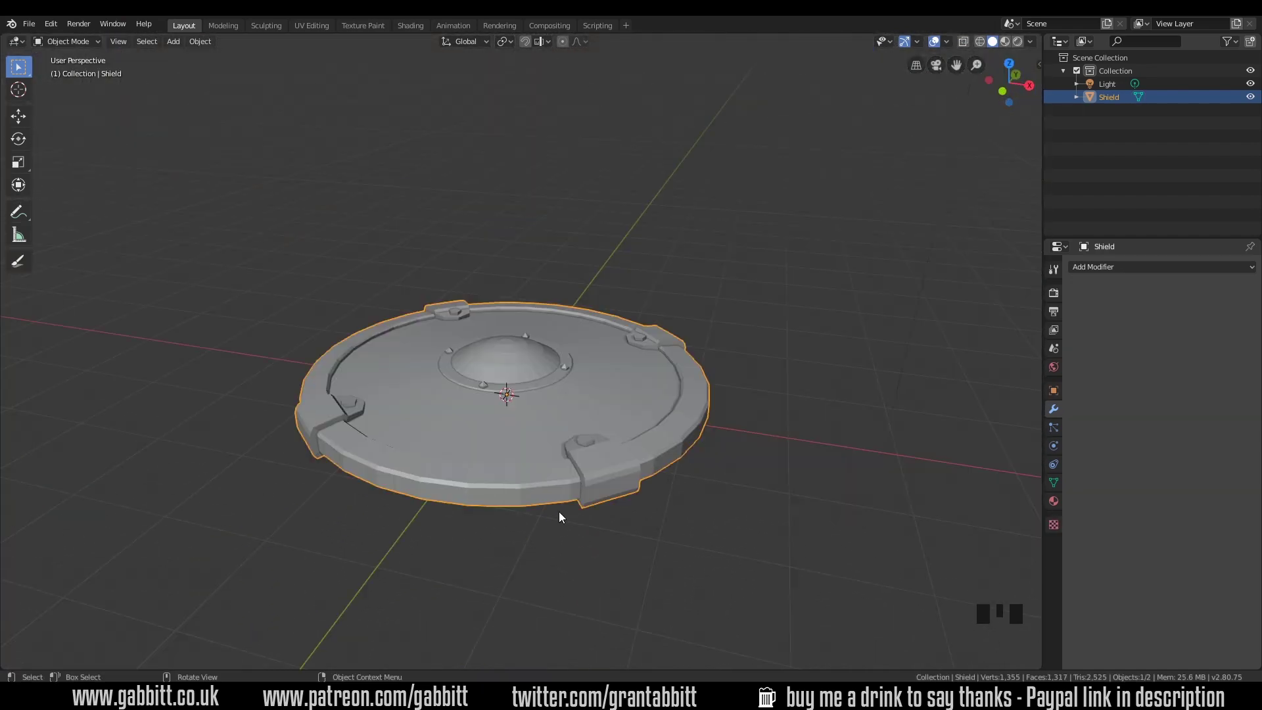
Step: Switch to the UV Editing workspace, widen the 3D viewport, and frame the UV layout and the shield
{"action": "middle_click_drag", "start_coordinate": [548, 508], "coordinate": [605, 499]}
{"action": "scroll", "coordinate": [605, 500], "scroll_direction": "down", "scroll_amount": 1}
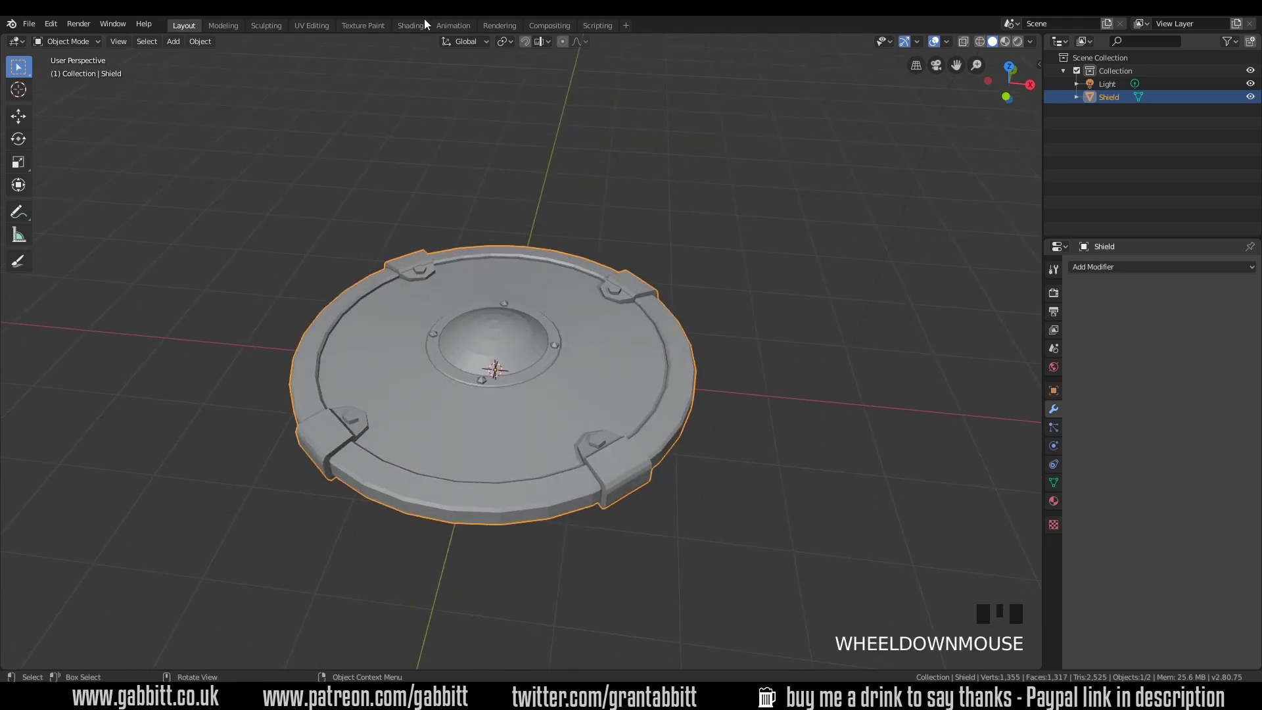
{"action": "left_click", "coordinate": [312, 25]}
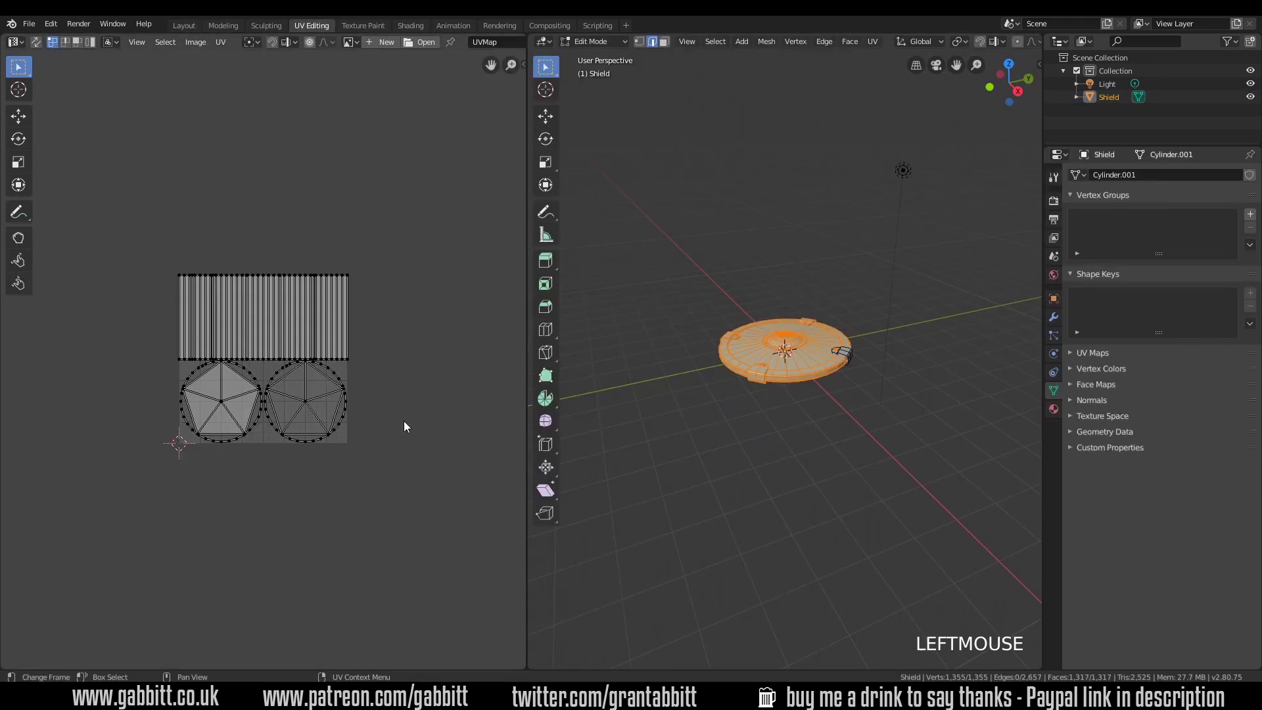
{"action": "scroll", "coordinate": [789, 421], "scroll_direction": "down", "scroll_amount": 4}
{"action": "scroll", "coordinate": [798, 421], "scroll_direction": "up", "scroll_amount": 1}
{"action": "left_click_drag", "start_coordinate": [528, 398], "coordinate": [448, 401]}
{"action": "scroll", "coordinate": [250, 415], "scroll_direction": "up", "scroll_amount": 2}
{"action": "scroll", "coordinate": [249, 416], "scroll_direction": "up", "scroll_amount": 2}
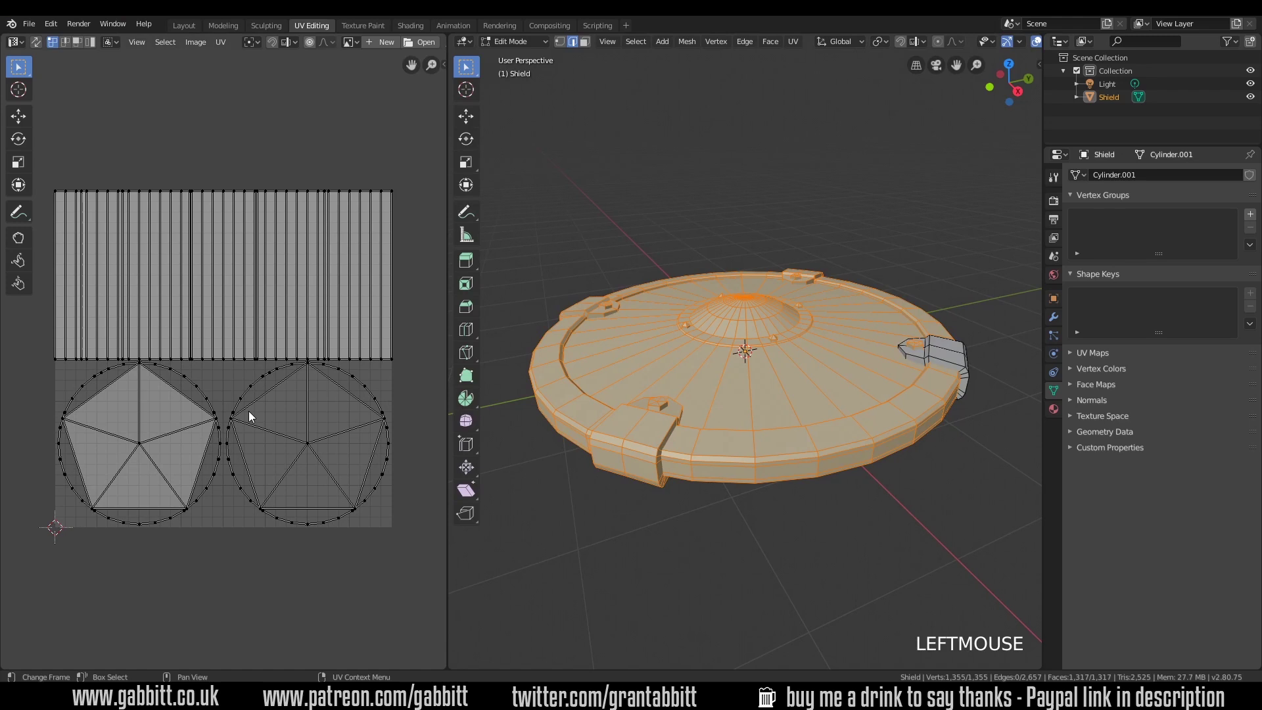
Step: Select all of the shield's geometry and apply Smart UV Project with an angle limit of 66 and an island margin of 0.03
{"action": "scroll", "coordinate": [251, 416], "scroll_direction": "down", "scroll_amount": 1}
{"action": "key", "text": "a"}
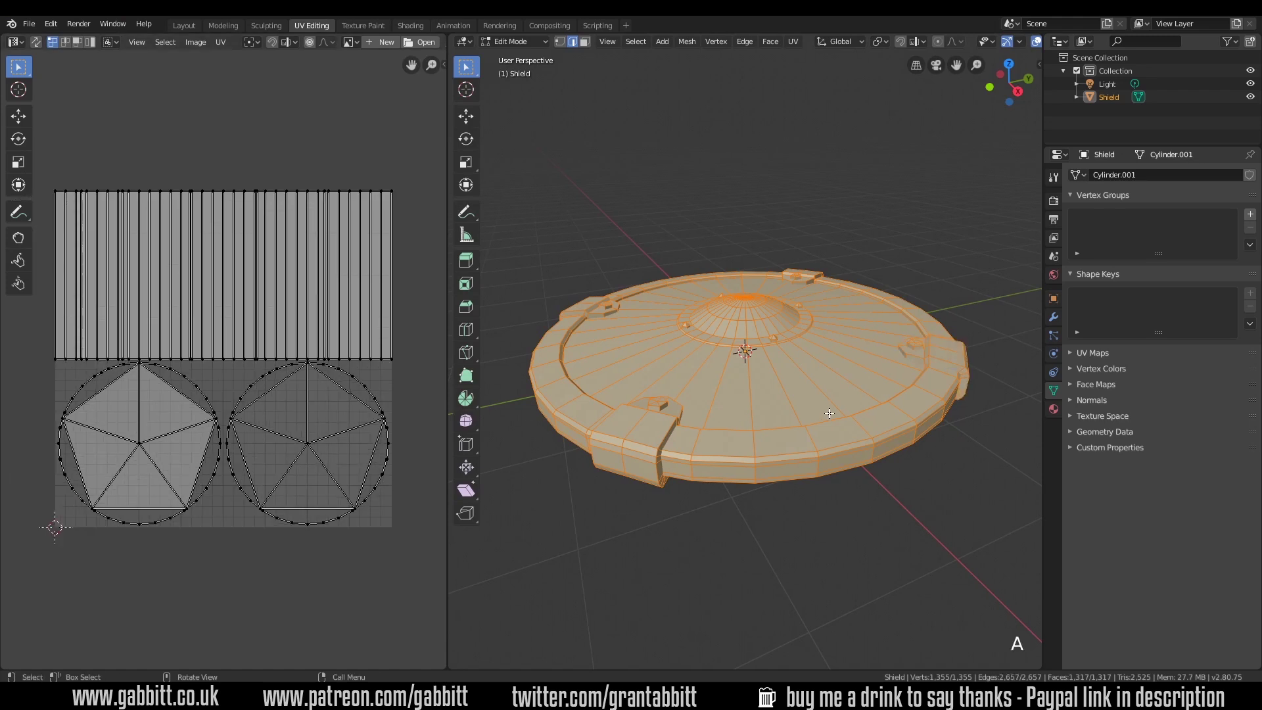
{"action": "key", "text": "u"}
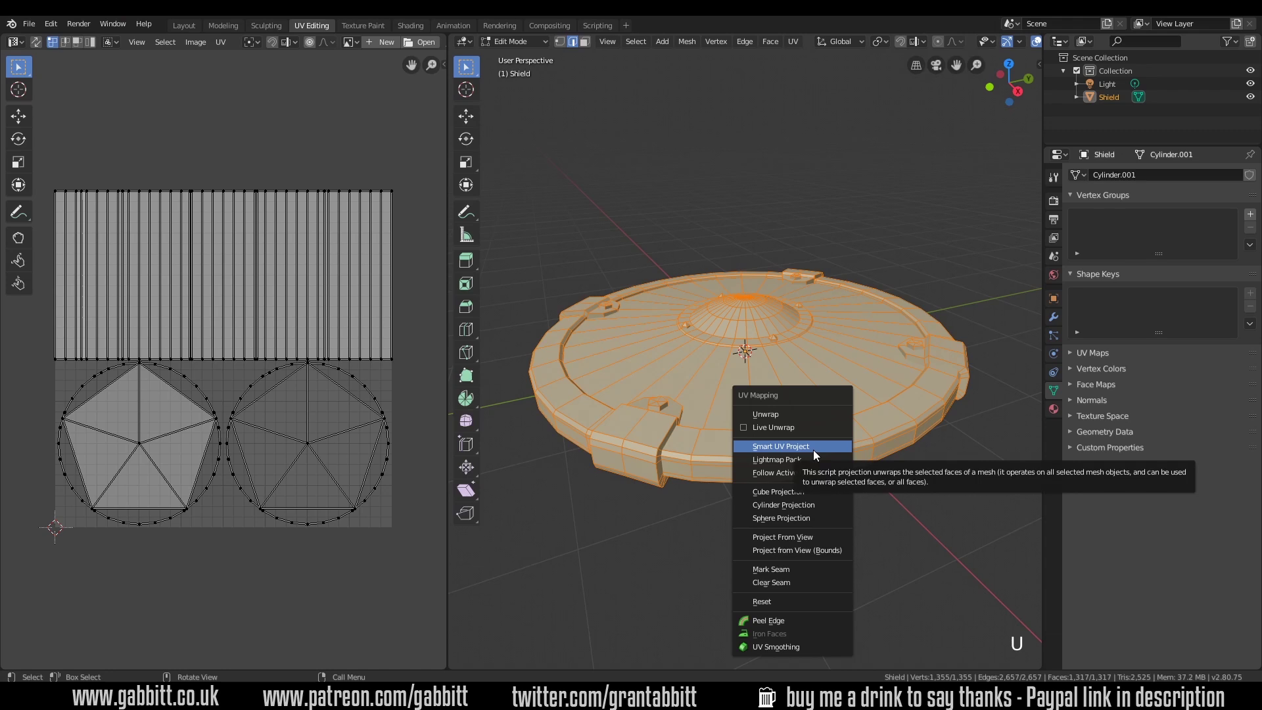
{"action": "left_click", "coordinate": [814, 446]}
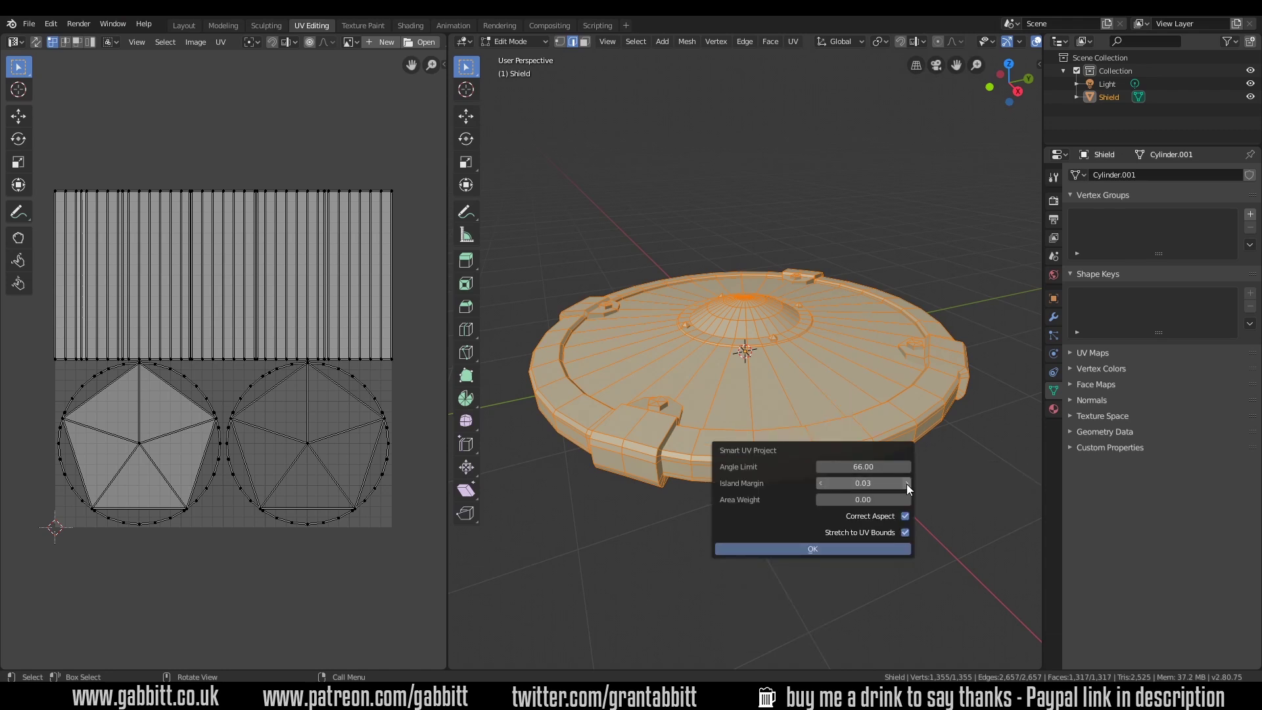
{"action": "left_click", "coordinate": [823, 548]}
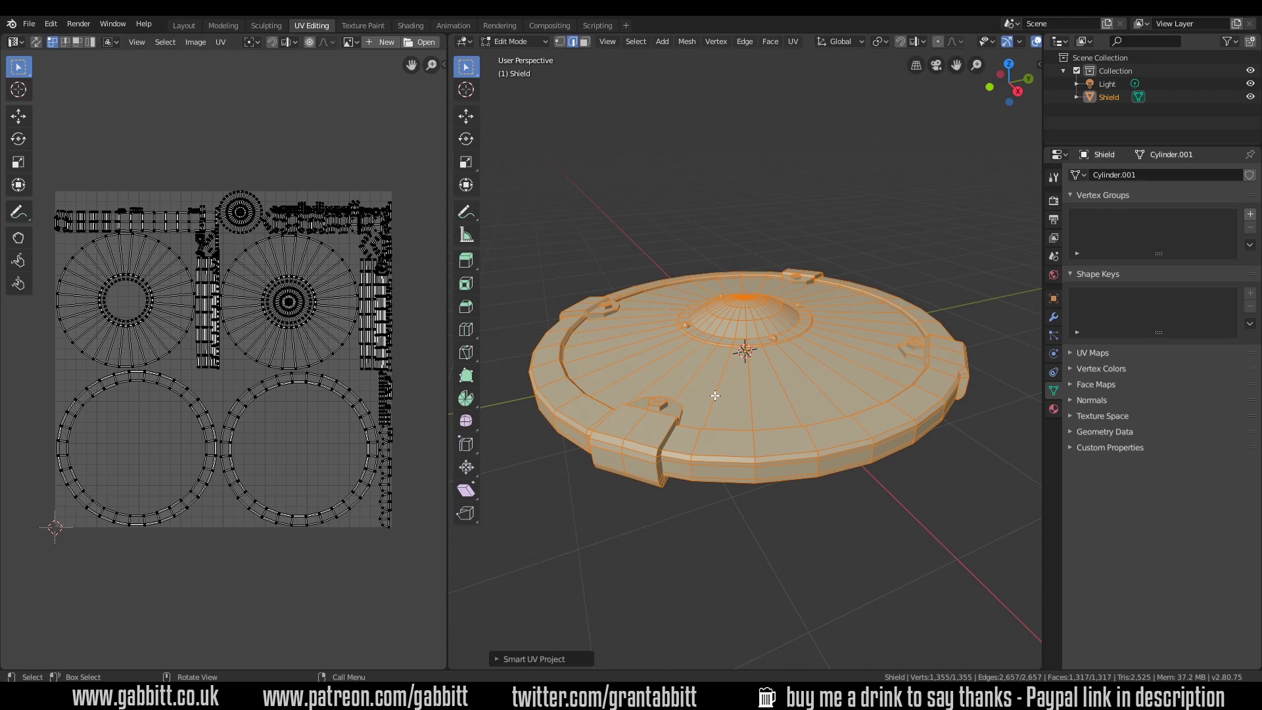
Step: Mark the outer edge loop around the shield's central boss on the front face as a seam
{"action": "middle_click_drag", "start_coordinate": [720, 348], "coordinate": [715, 400]}
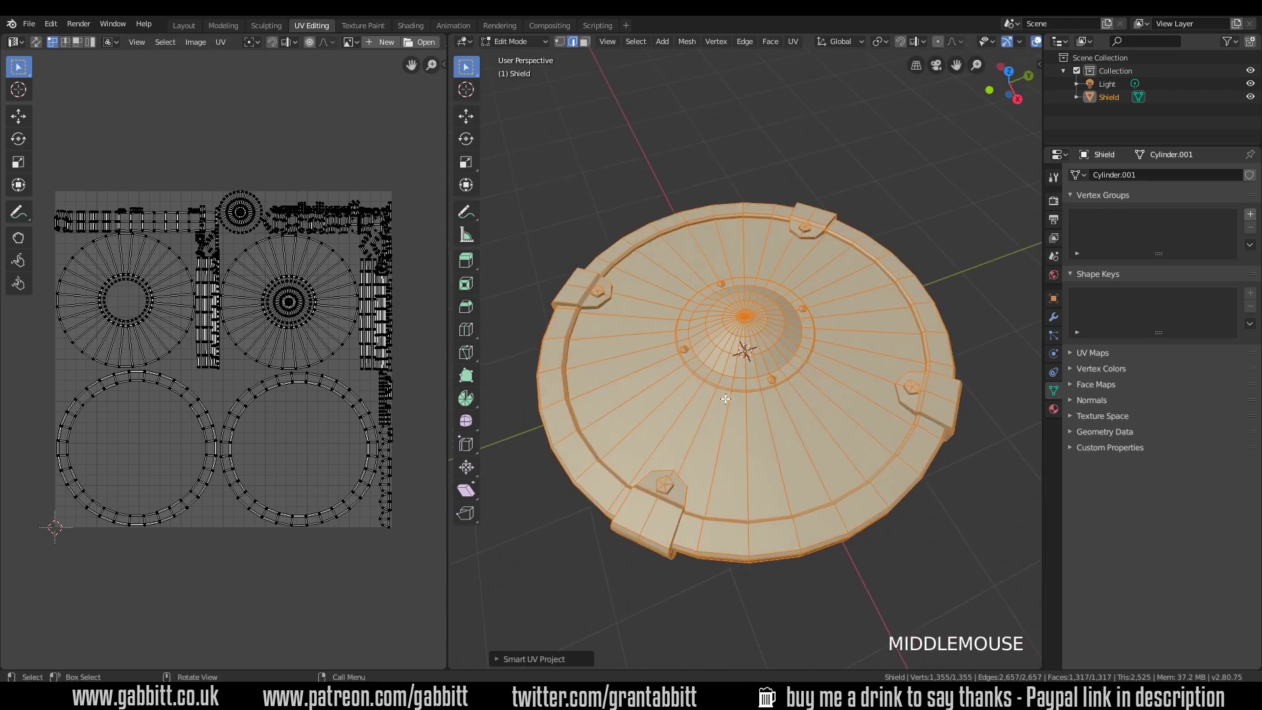
{"action": "scroll", "coordinate": [715, 399], "scroll_direction": "up", "scroll_amount": 2}
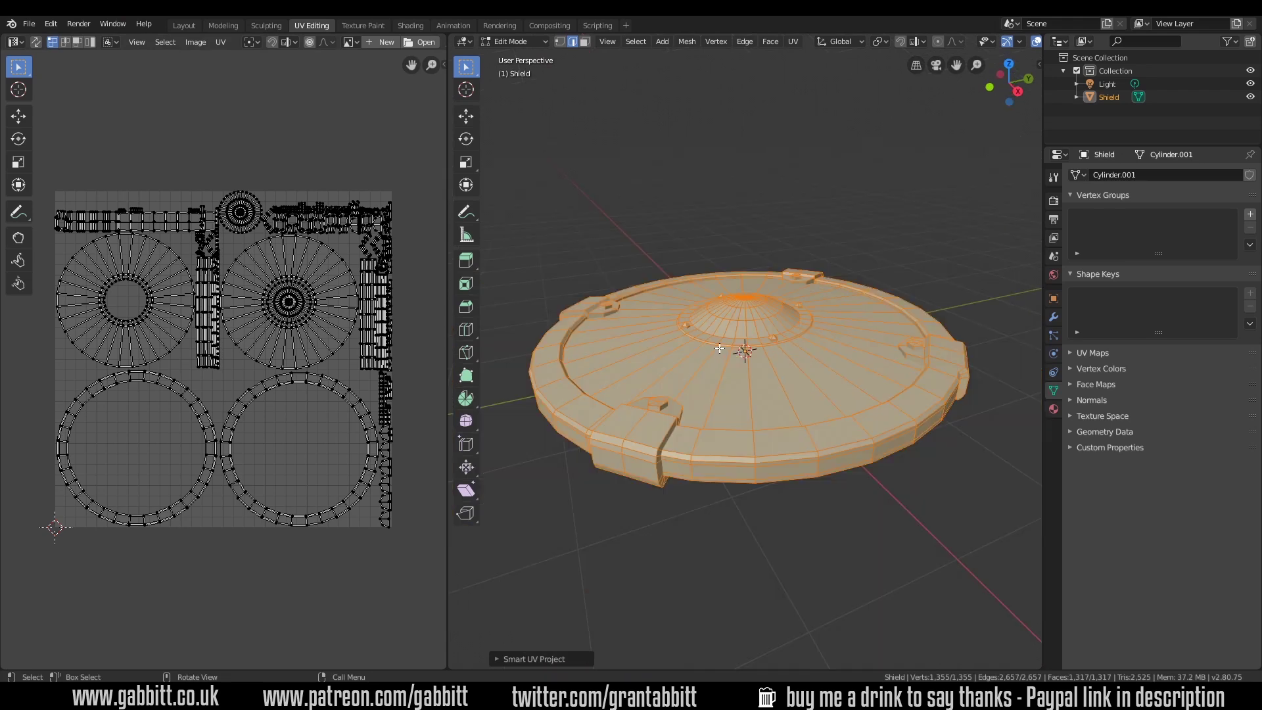
{"action": "middle_click_drag", "start_coordinate": [720, 349], "coordinate": [716, 395]}
{"action": "scroll", "coordinate": [709, 419], "scroll_direction": "up", "scroll_amount": 2}
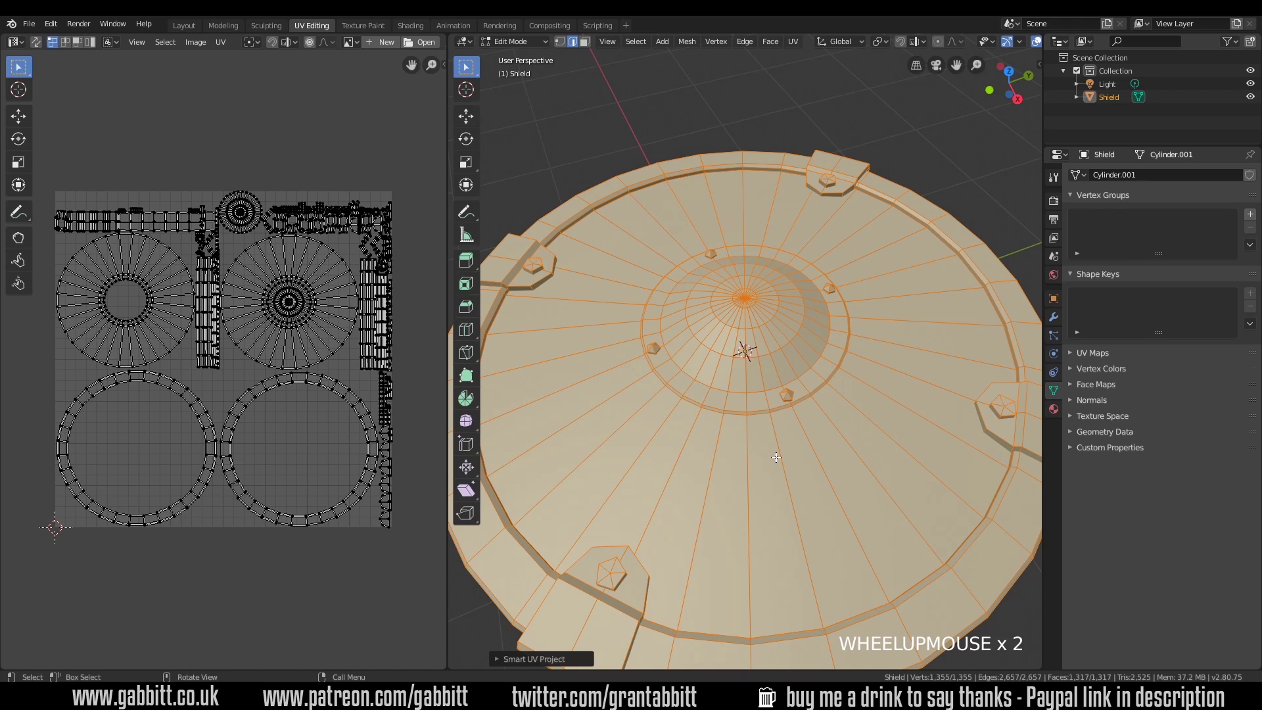
{"action": "left_click", "coordinate": [712, 411], "text": "alt"}
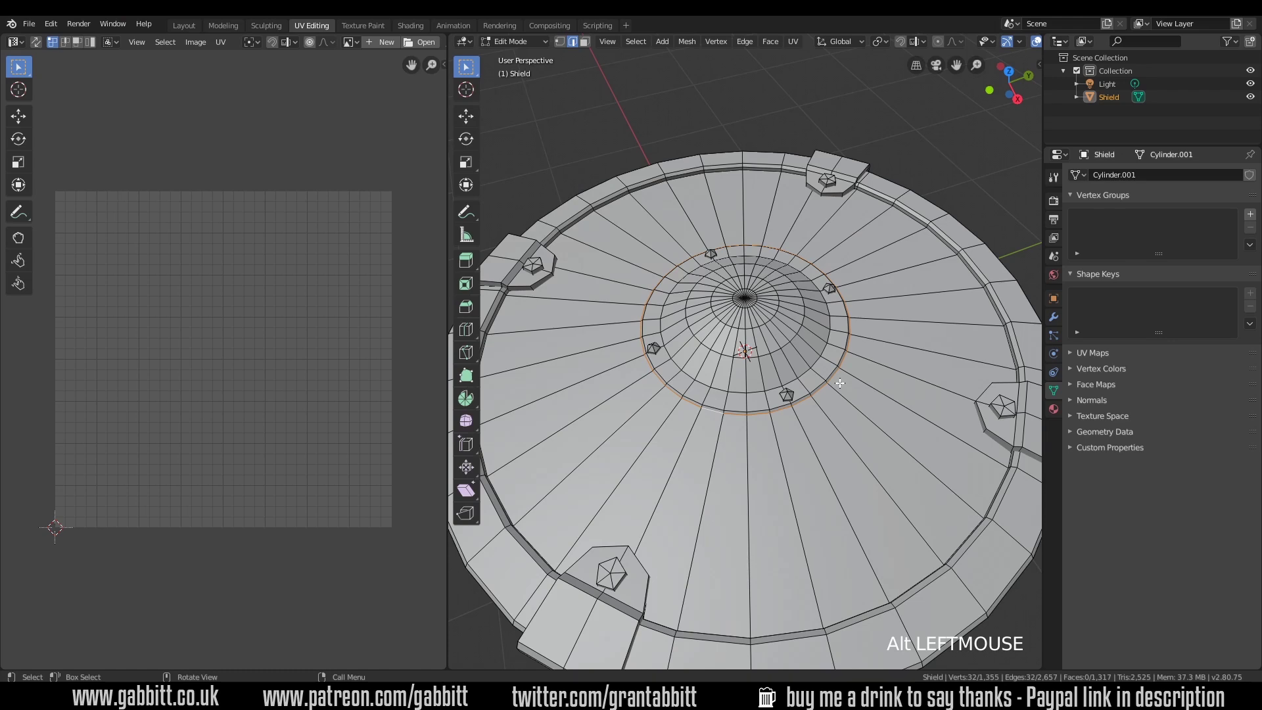
{"action": "key", "text": "ctrl+e"}
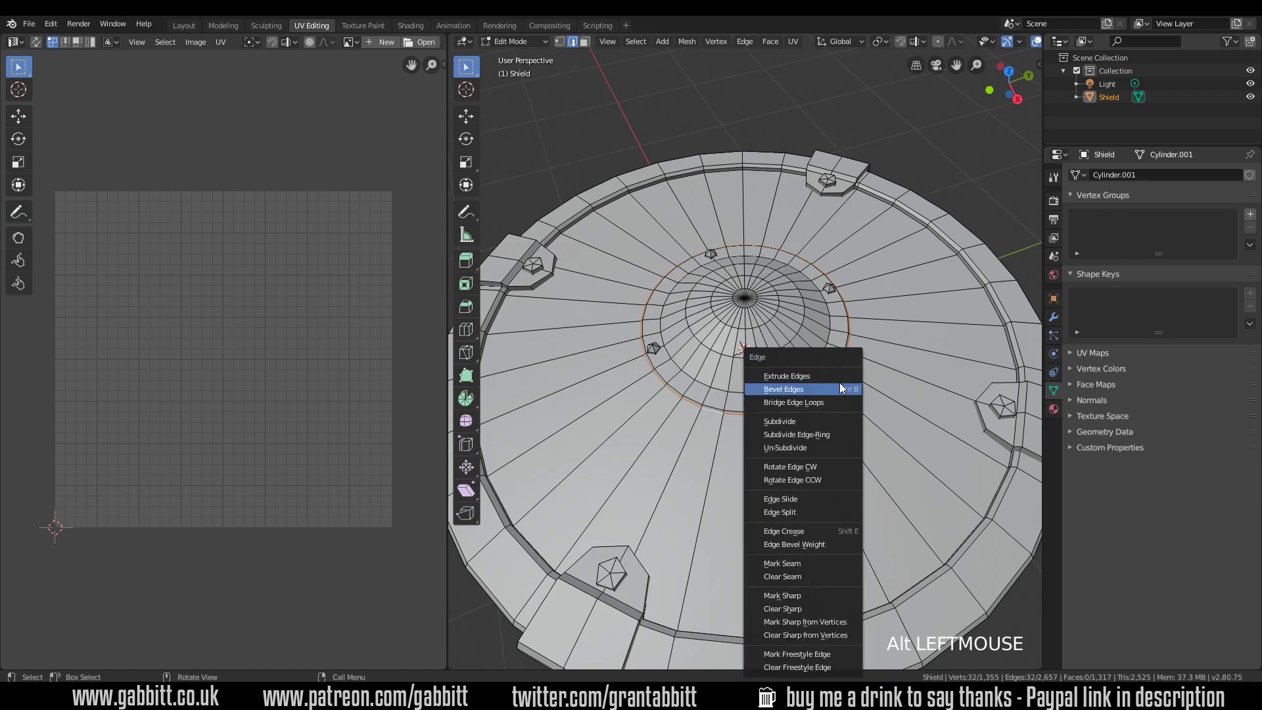
{"action": "left_click", "coordinate": [739, 41]}
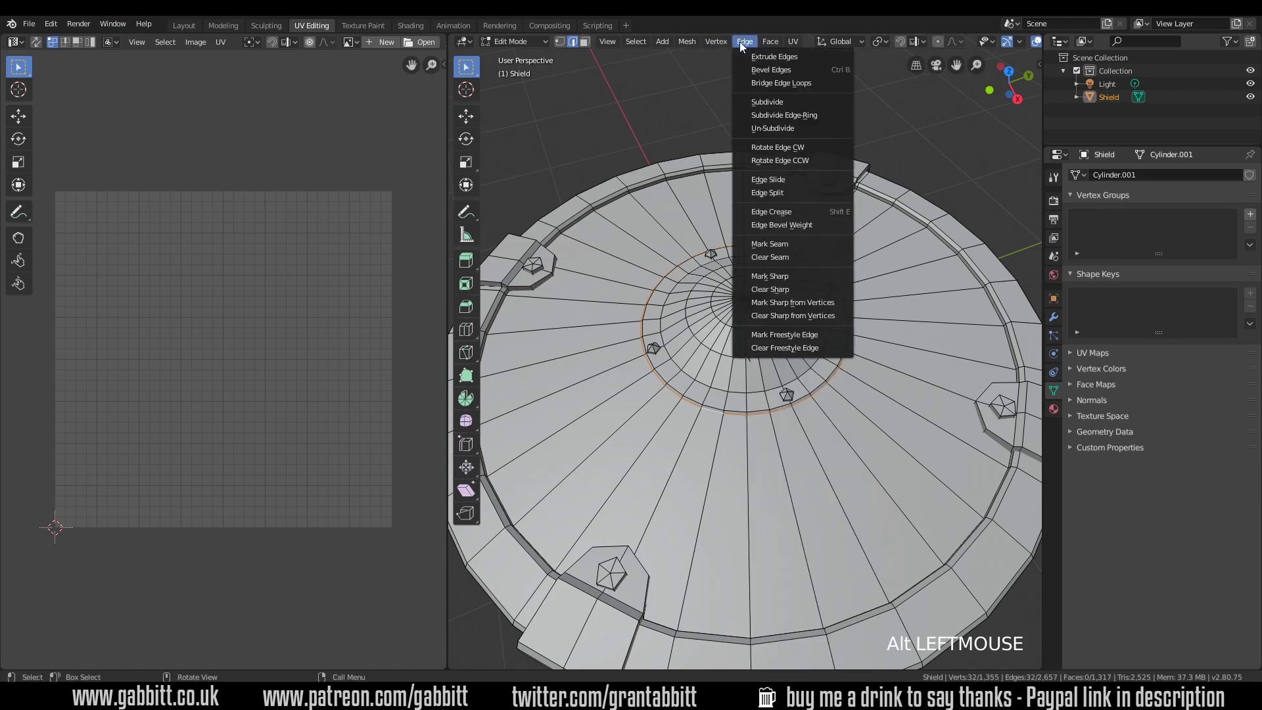
{"action": "left_click", "coordinate": [779, 244]}
Step: Mark the edge loop along the inside of the raised rim on the shield's front as a seam
{"action": "middle_click_drag", "start_coordinate": [793, 421], "coordinate": [654, 316]}
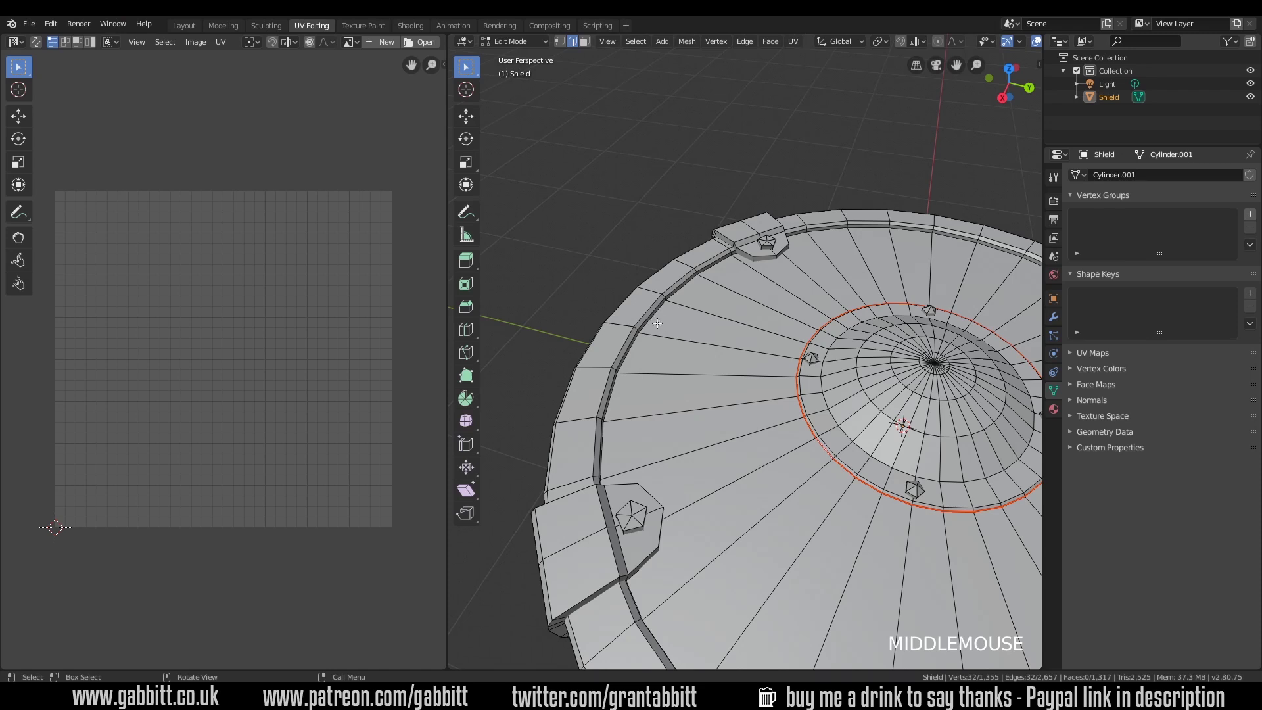
{"action": "left_click", "coordinate": [651, 320], "text": "alt"}
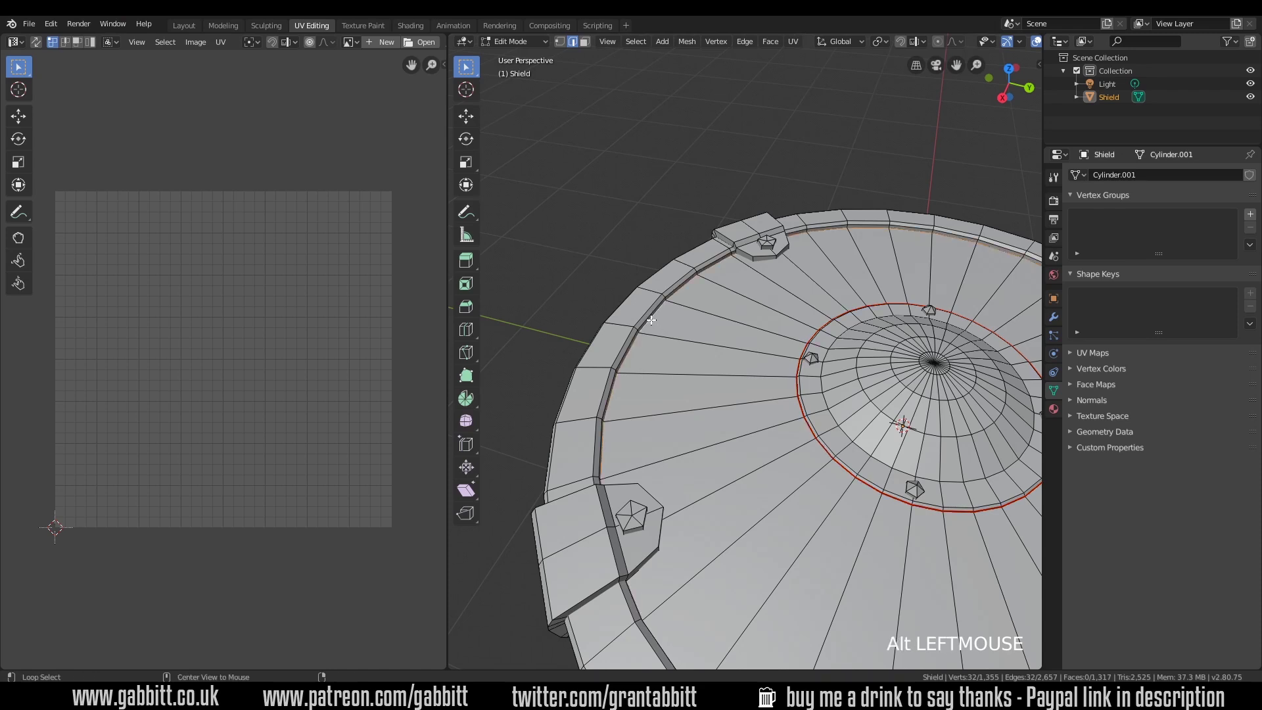
{"action": "key", "text": "ctrl+e"}
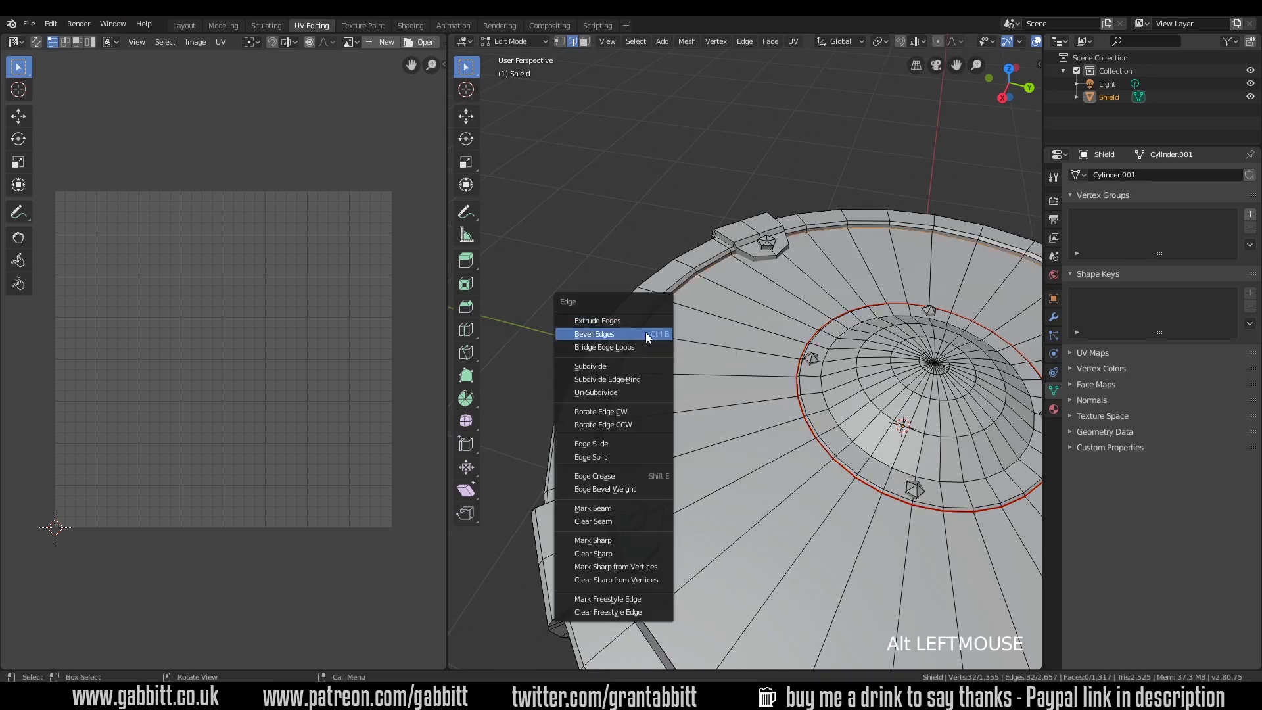
{"action": "left_click", "coordinate": [598, 510]}
Step: On the shield's back, mark the edge loops around the central recess and along the inside of the rim as seams
{"action": "middle_click_drag", "start_coordinate": [813, 467], "coordinate": [634, 437], "text": "shift"}
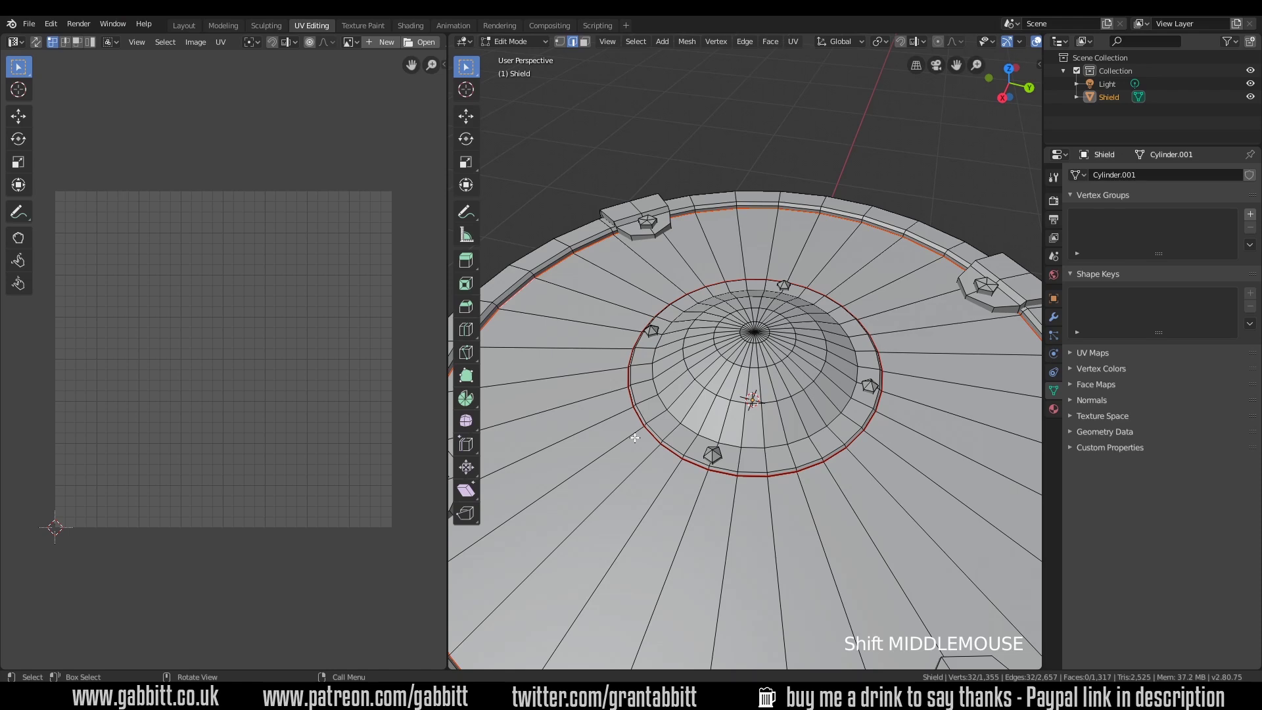
{"action": "middle_click_drag", "start_coordinate": [752, 554], "coordinate": [757, 445]}
{"action": "left_click", "coordinate": [733, 265], "text": "alt"}
{"action": "middle_click_drag", "start_coordinate": [732, 265], "coordinate": [720, 197]}
{"action": "middle_click_drag", "start_coordinate": [657, 296], "coordinate": [595, 387]}
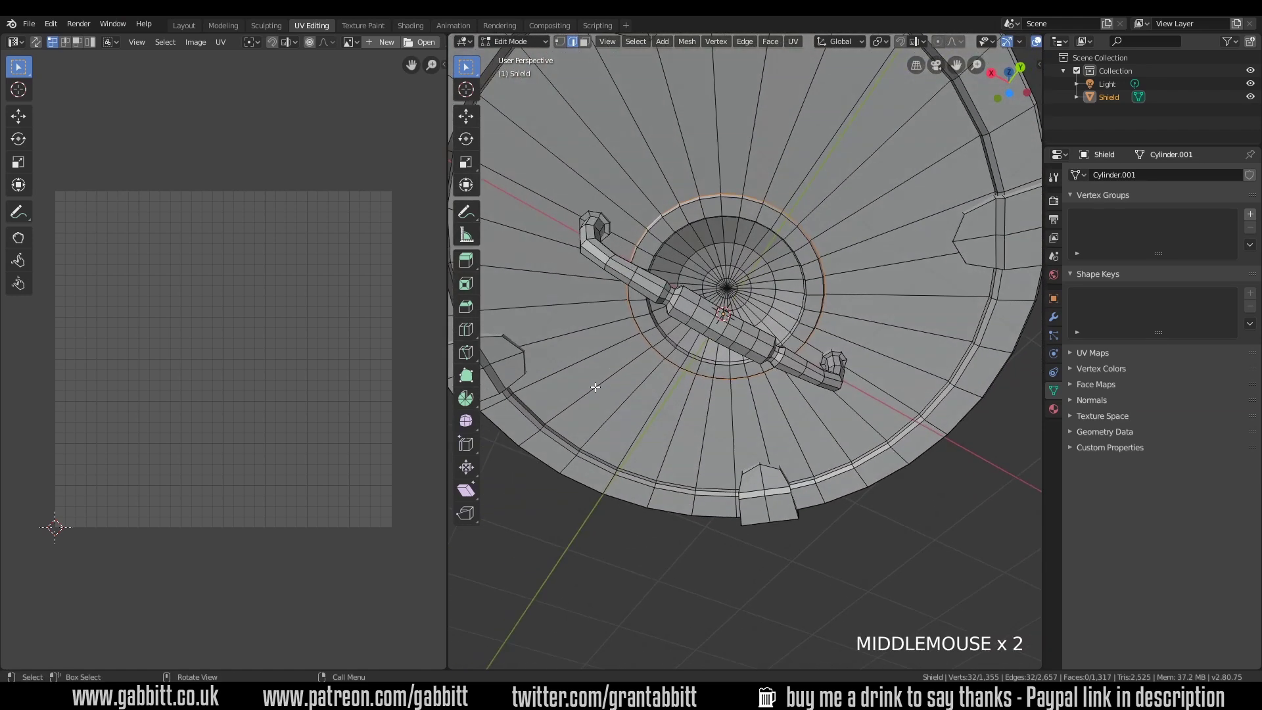
{"action": "left_click", "coordinate": [530, 407], "text": "alt+shift"}
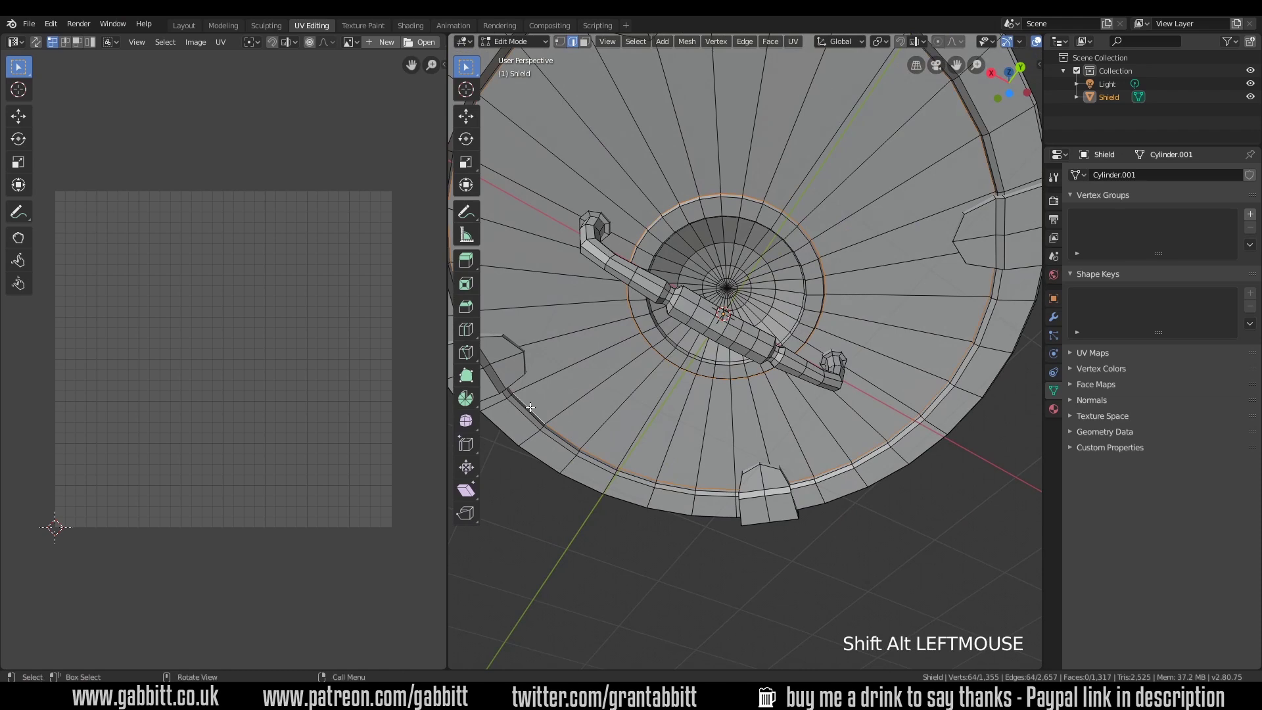
{"action": "key", "text": "ctrl+e"}
{"action": "left_click", "coordinate": [588, 385]}
Step: Select the entire linked handle on the shield's back and isolate it by hiding the unselected geometry
{"action": "middle_click_drag", "start_coordinate": [643, 372], "coordinate": [600, 254]}
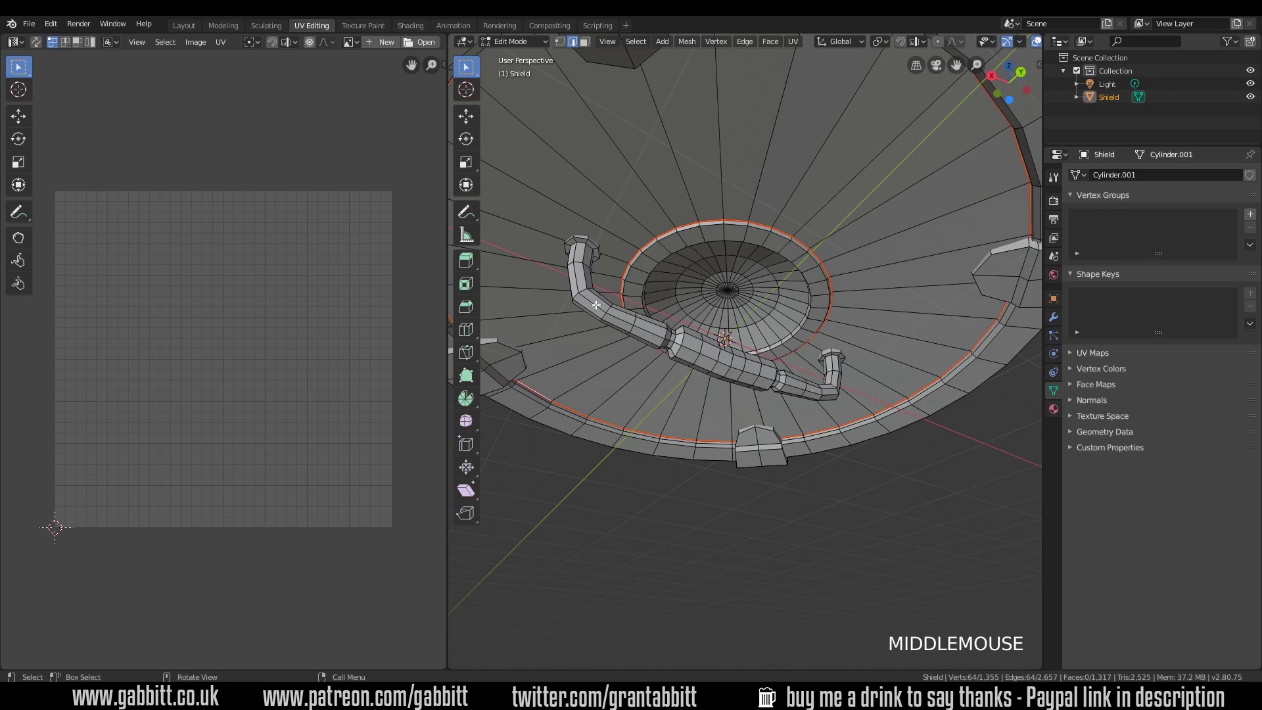
{"action": "key", "text": "l"}
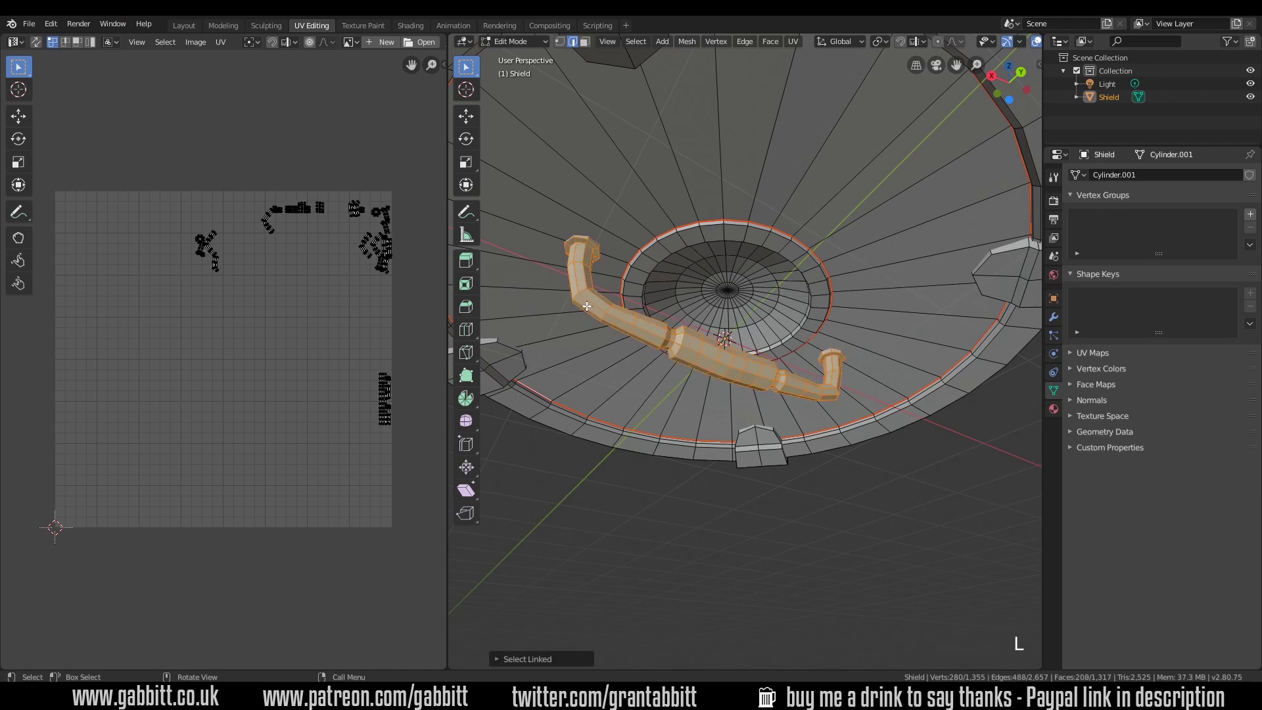
{"action": "key", "text": "shift+h"}
{"action": "middle_click_drag", "start_coordinate": [585, 303], "coordinate": [679, 364]}
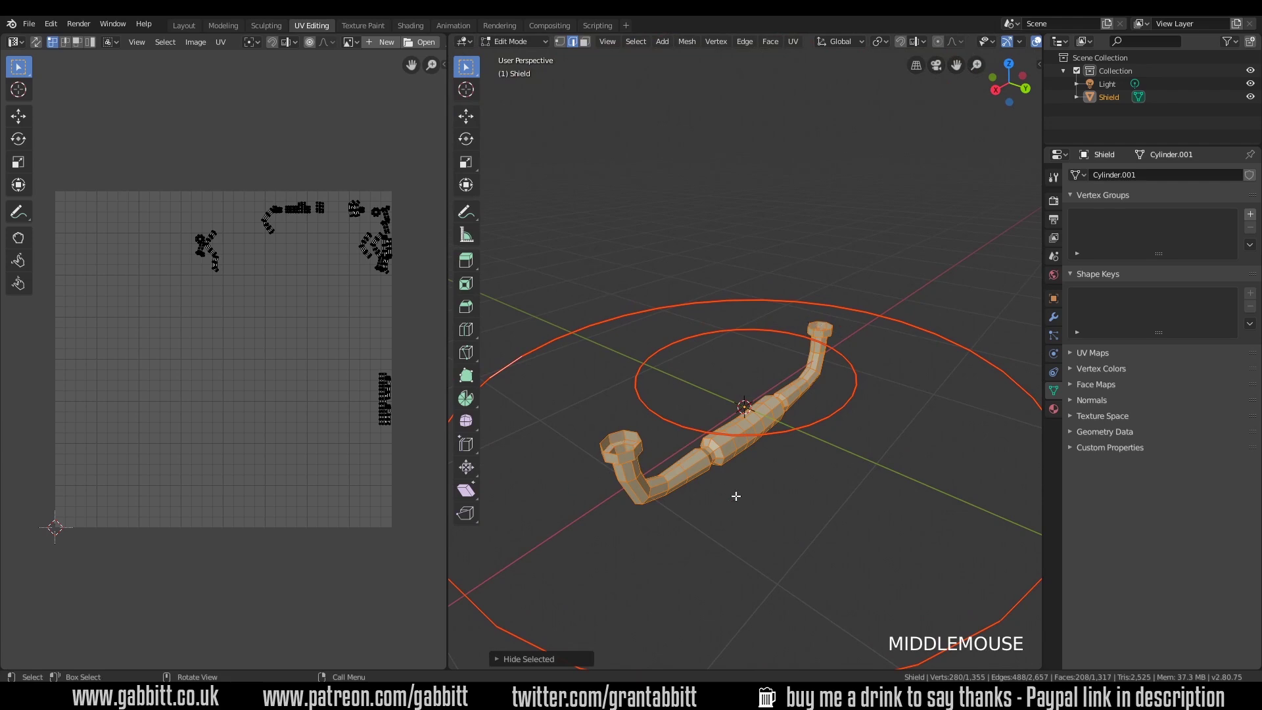
{"action": "middle_click_drag", "start_coordinate": [763, 465], "coordinate": [740, 169]}
{"action": "scroll", "coordinate": [743, 480], "scroll_direction": "up", "scroll_amount": 2}
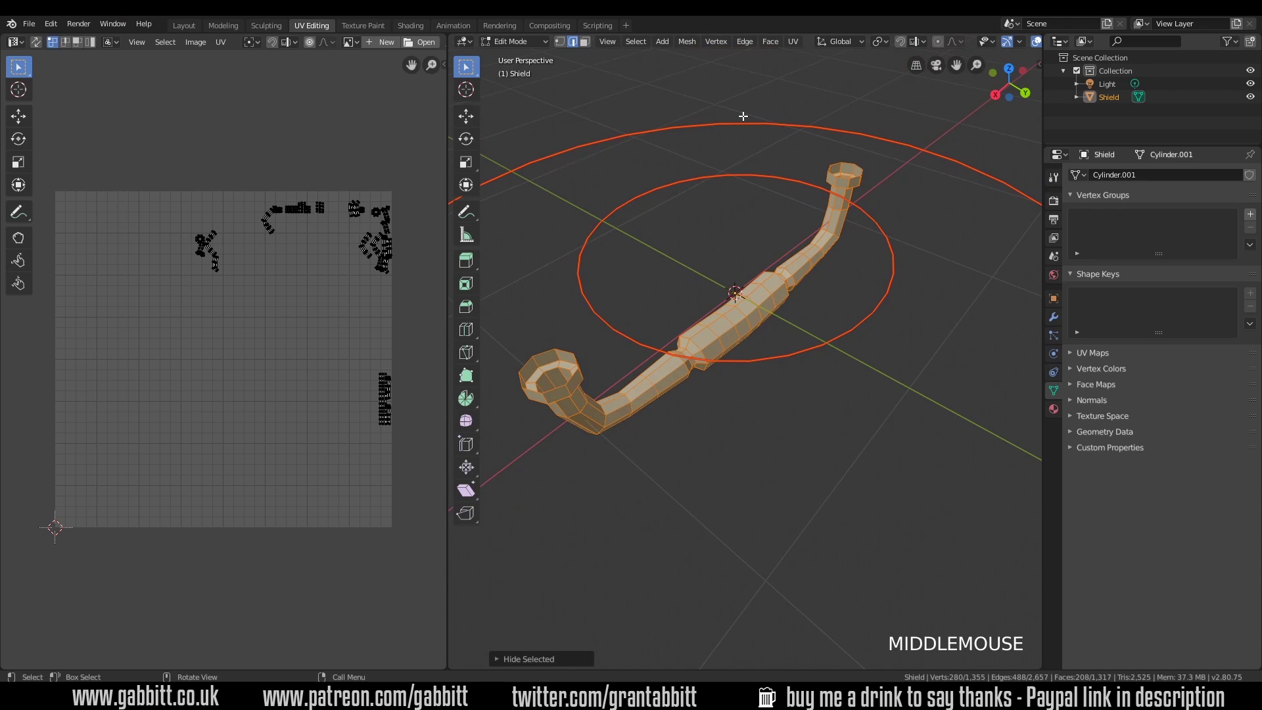
Step: Select the two circular seam loops left around the isolated handle and hide them
{"action": "key", "text": "alt+a"}
{"action": "left_click", "coordinate": [646, 189], "text": "alt"}
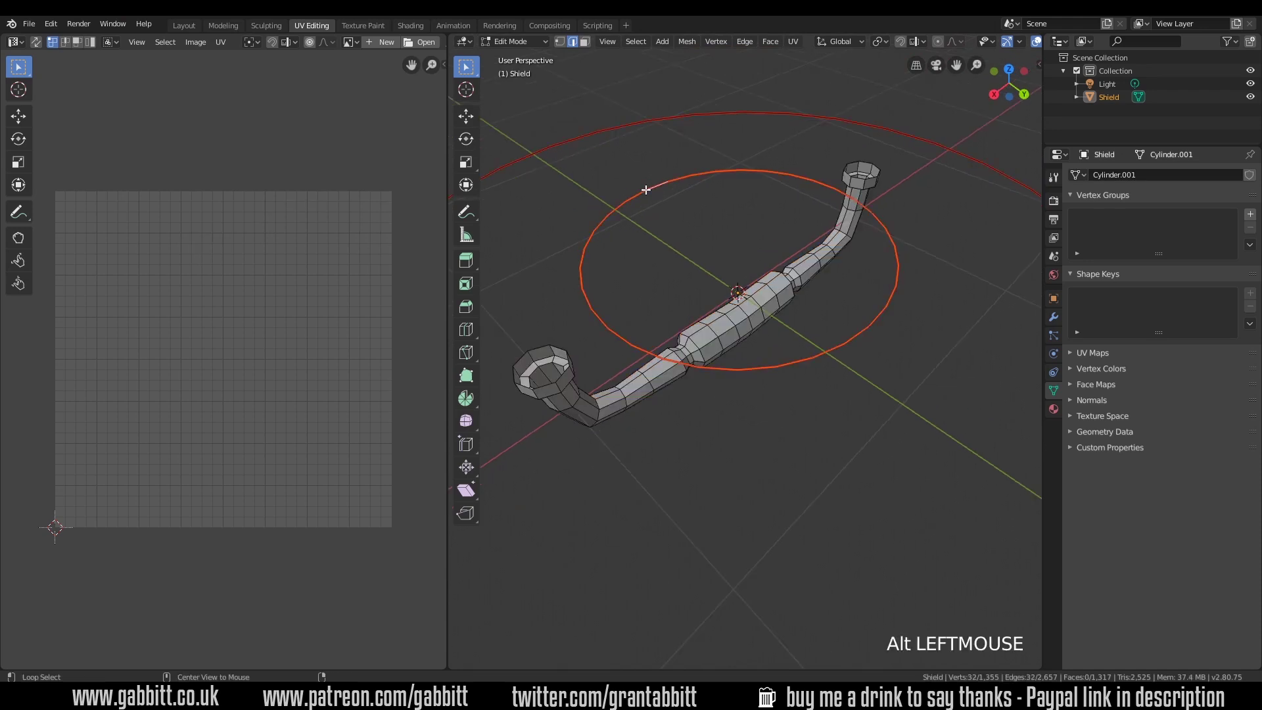
{"action": "left_click", "coordinate": [616, 123], "text": "alt+shift"}
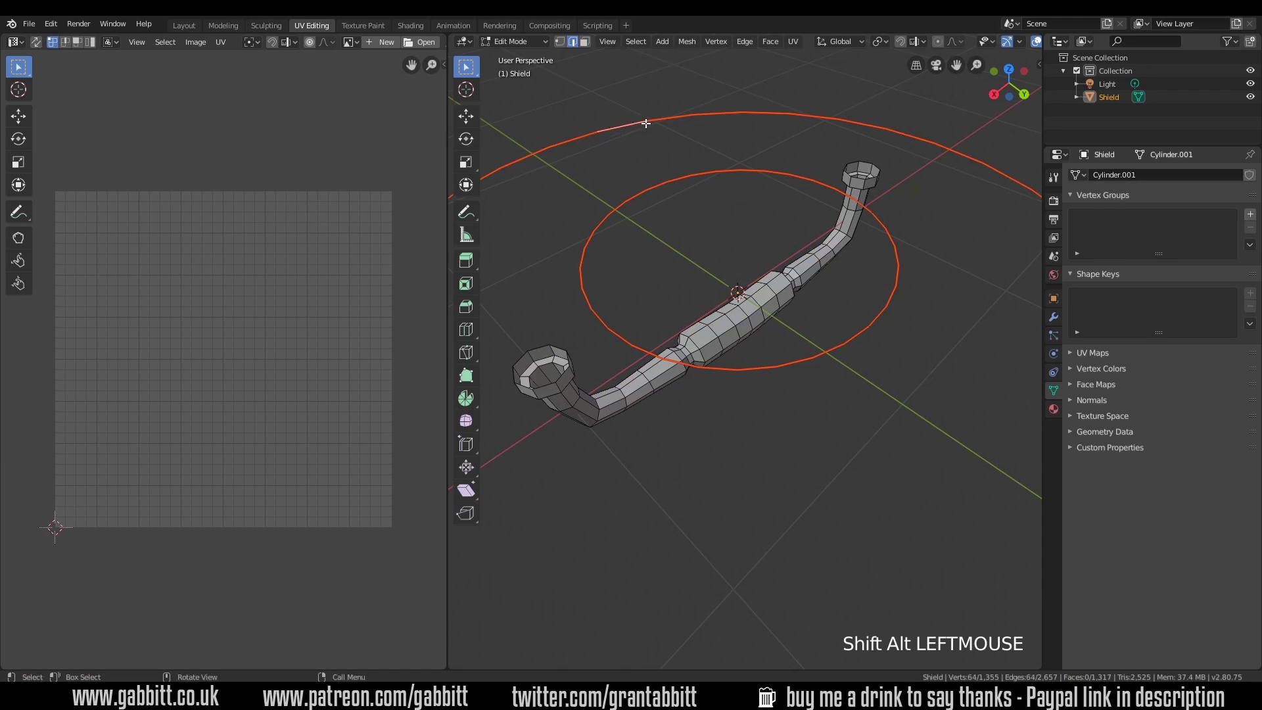
{"action": "key", "text": "h"}
Step: Mark the lengthwise edge loop along the handle's shield-facing side as a seam
{"action": "middle_click_drag", "start_coordinate": [687, 226], "coordinate": [823, 127]}
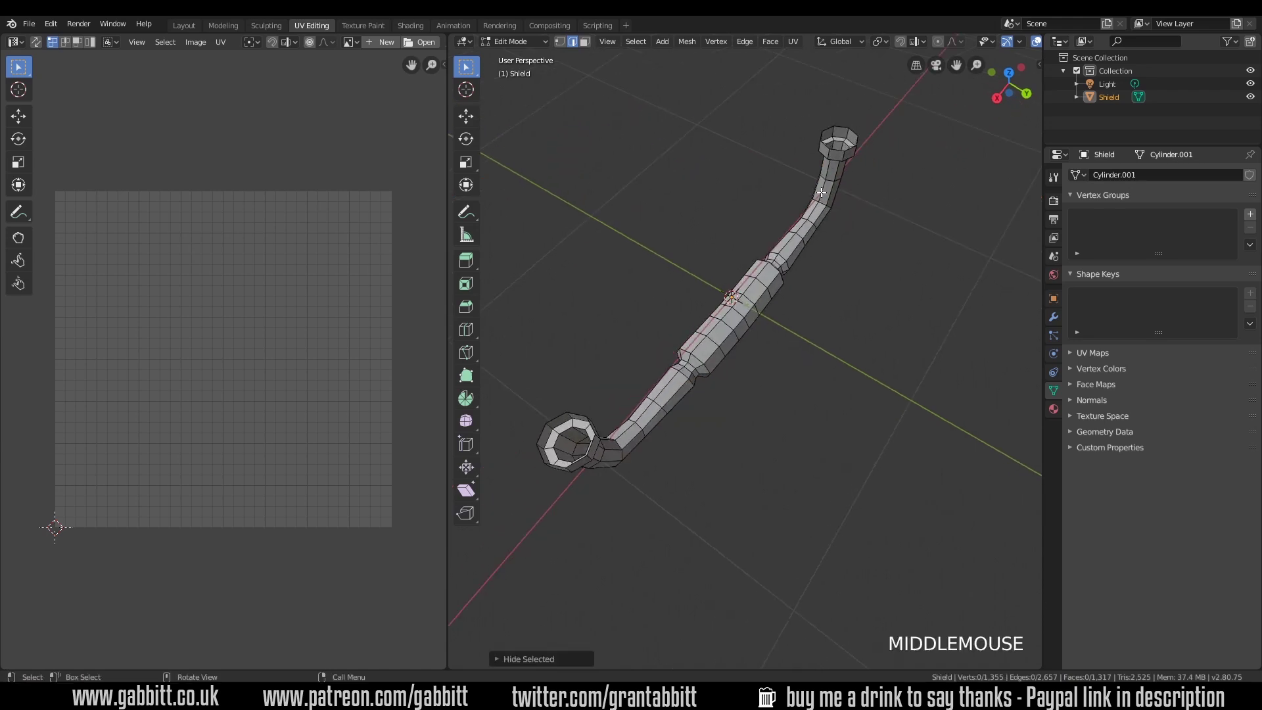
{"action": "middle_click_drag", "start_coordinate": [611, 432], "coordinate": [650, 509]}
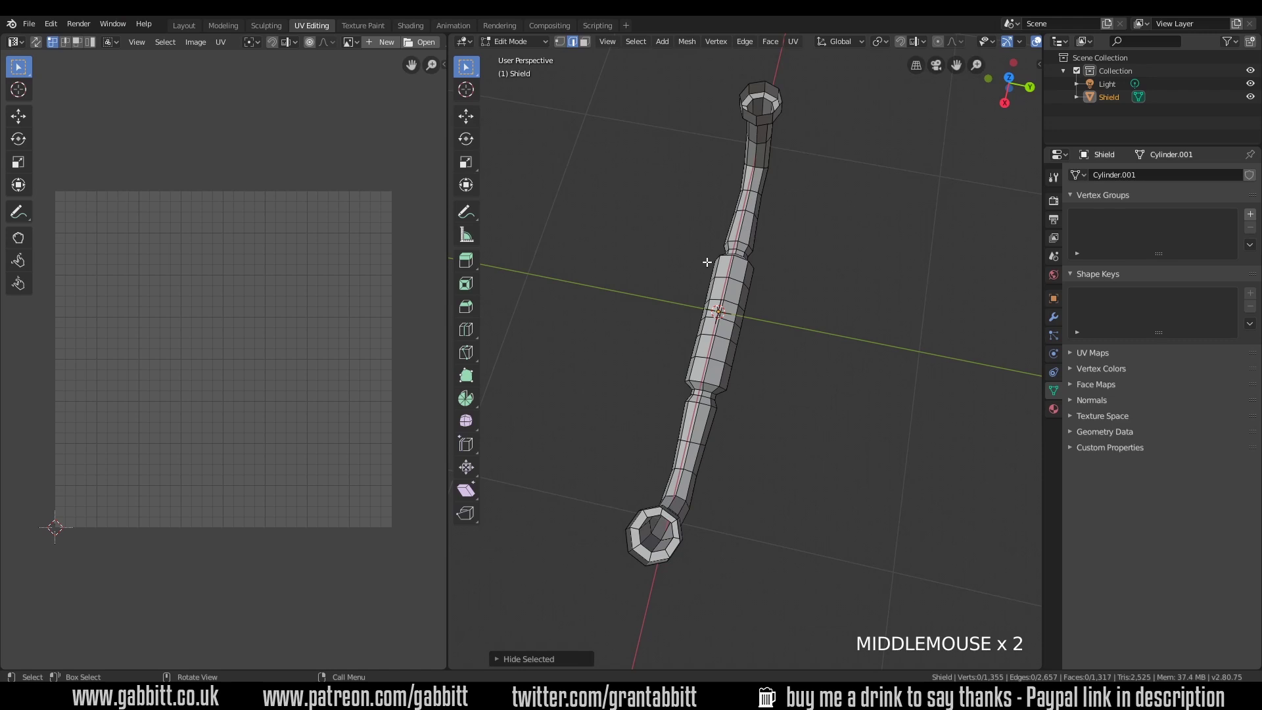
{"action": "left_click", "coordinate": [747, 201], "text": "alt"}
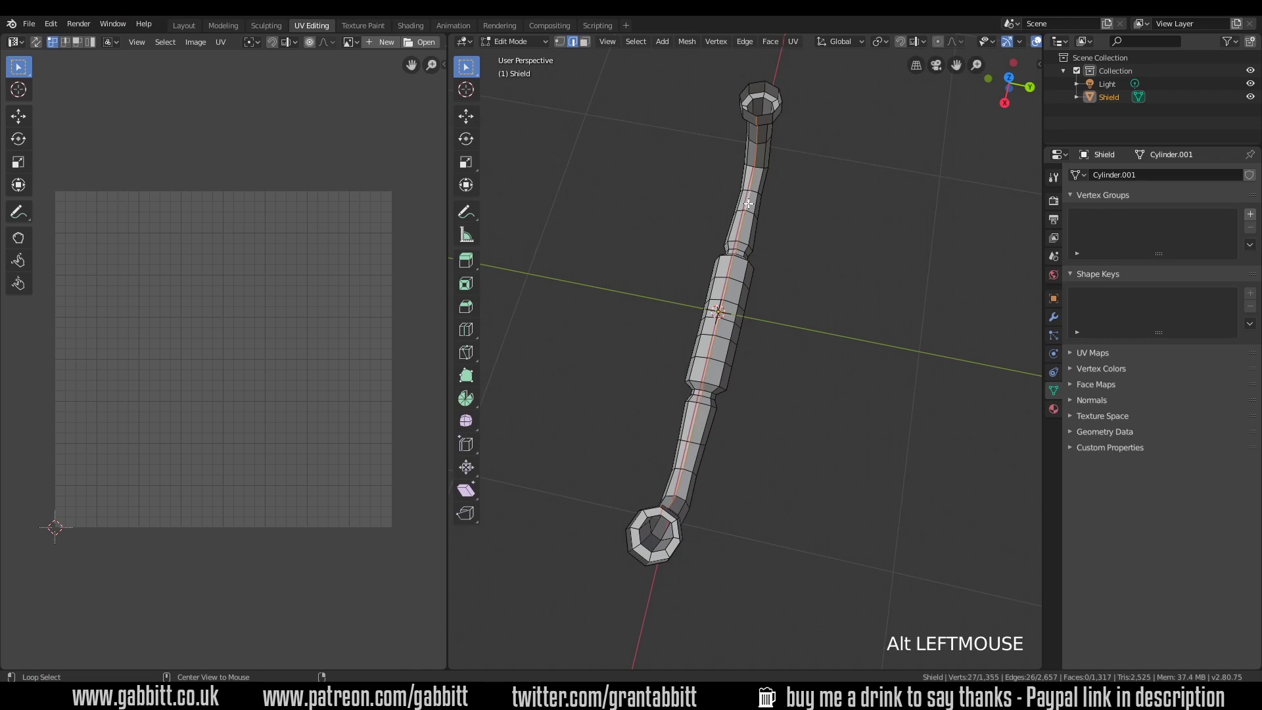
{"action": "key", "text": "ctrl+e"}
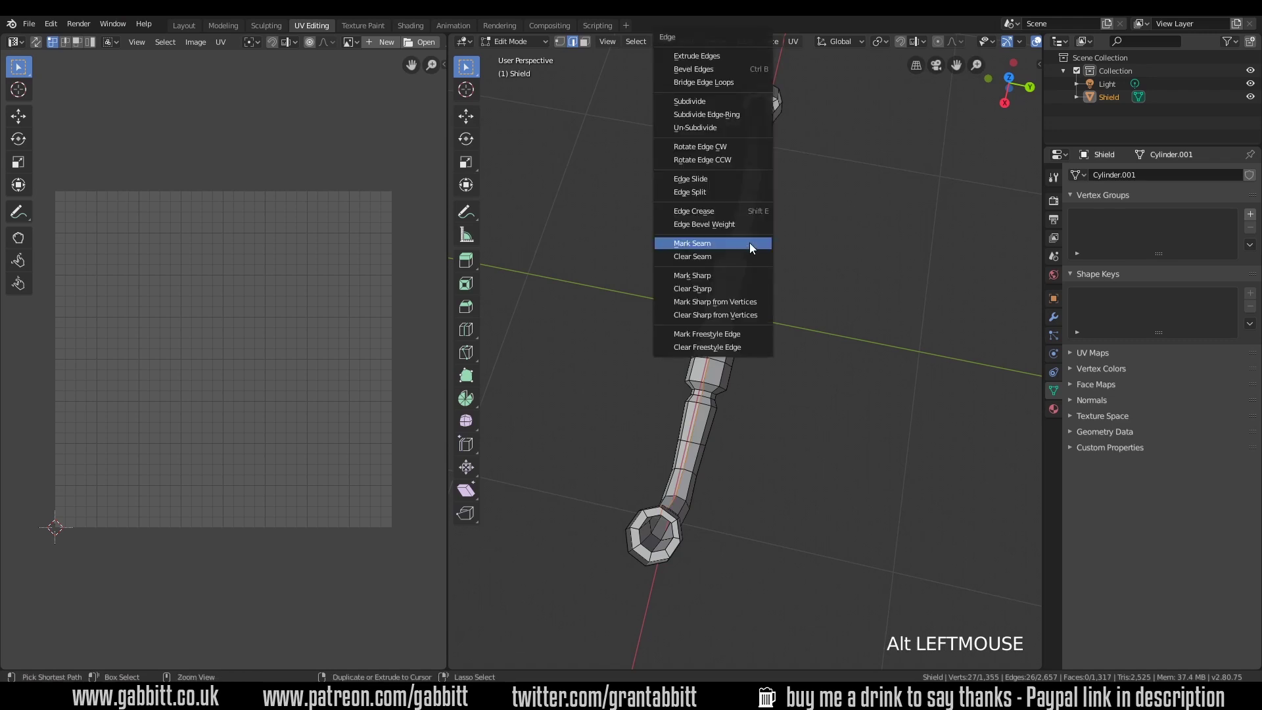
{"action": "left_click", "coordinate": [749, 242]}
Step: Reveal the hidden shield geometry, and isolate the linked bolt on the nearest rim bracket
{"action": "key", "text": "alt+h"}
{"action": "middle_click_drag", "start_coordinate": [767, 431], "coordinate": [733, 287]}
{"action": "scroll", "coordinate": [728, 361], "scroll_direction": "down", "scroll_amount": 3}
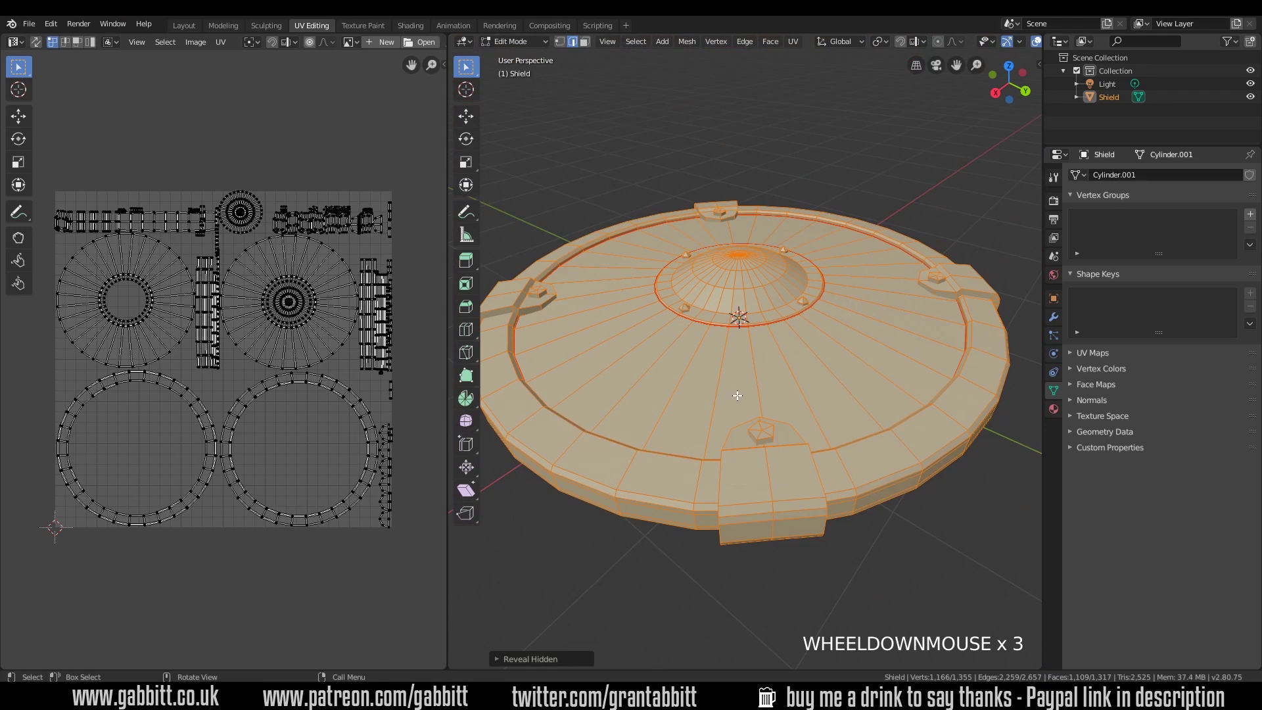
{"action": "middle_click_drag", "start_coordinate": [730, 398], "coordinate": [767, 405]}
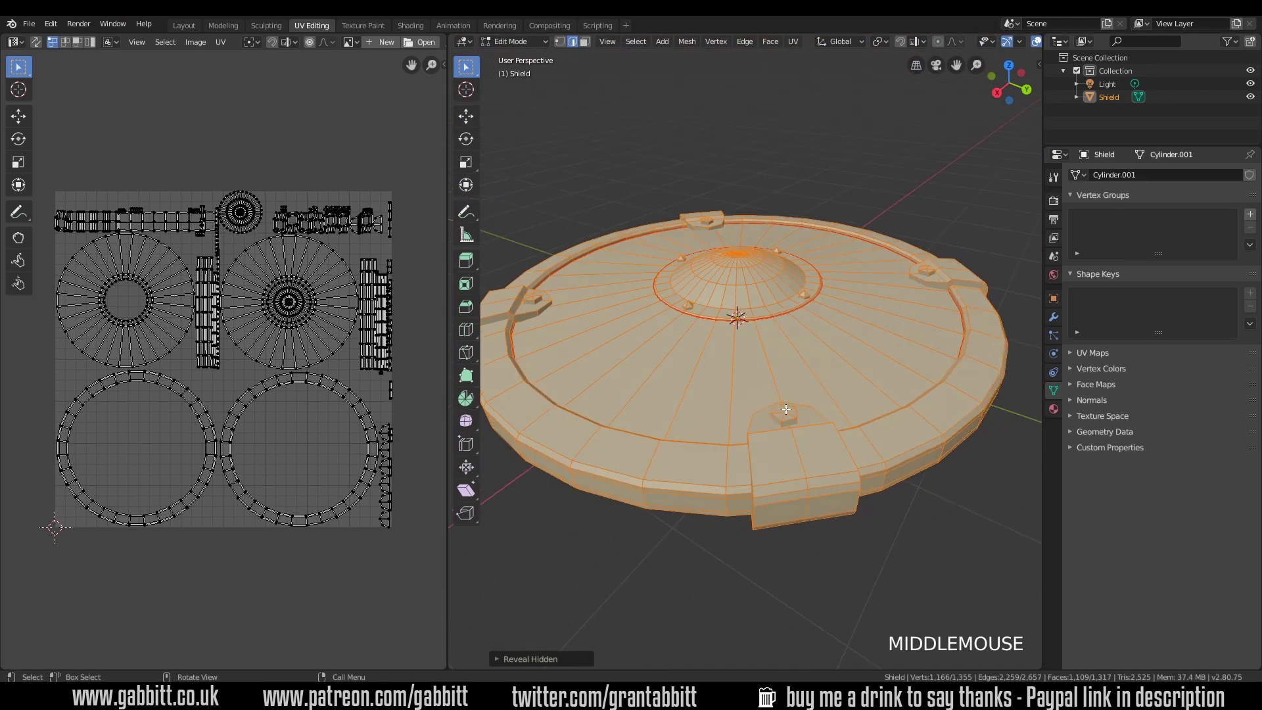
{"action": "key", "text": "alt+a"}
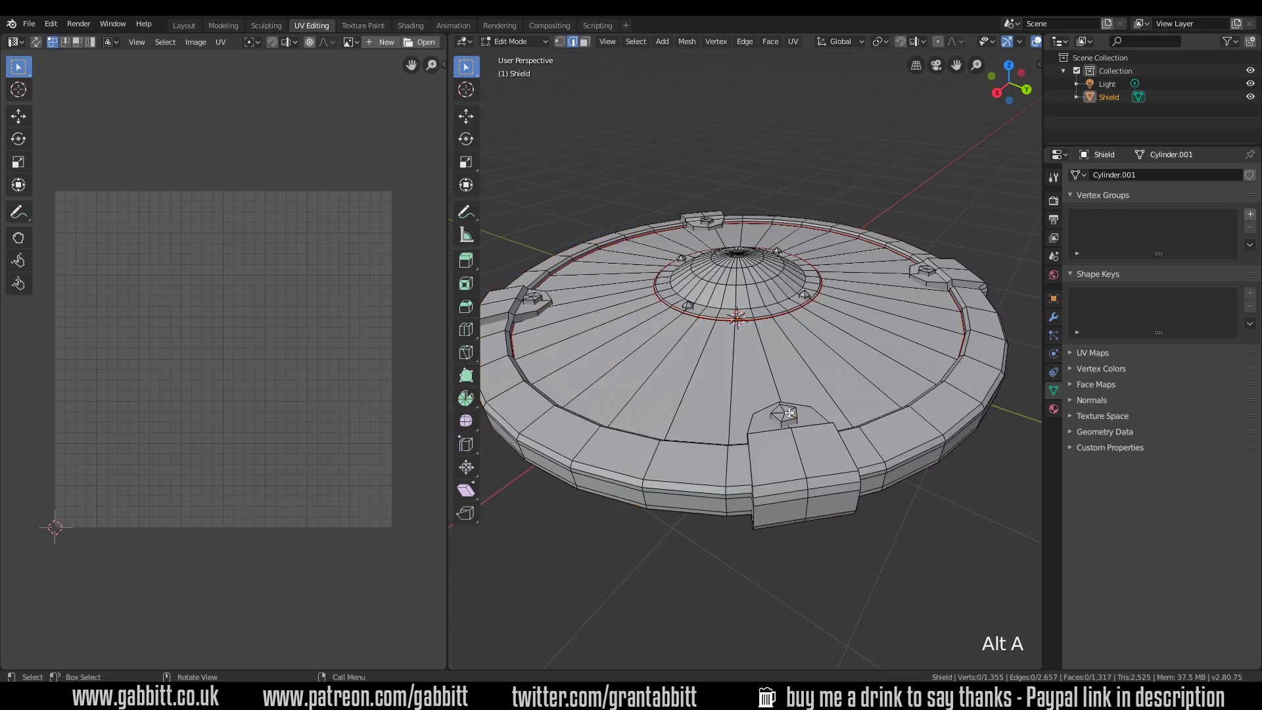
{"action": "key", "text": "l"}
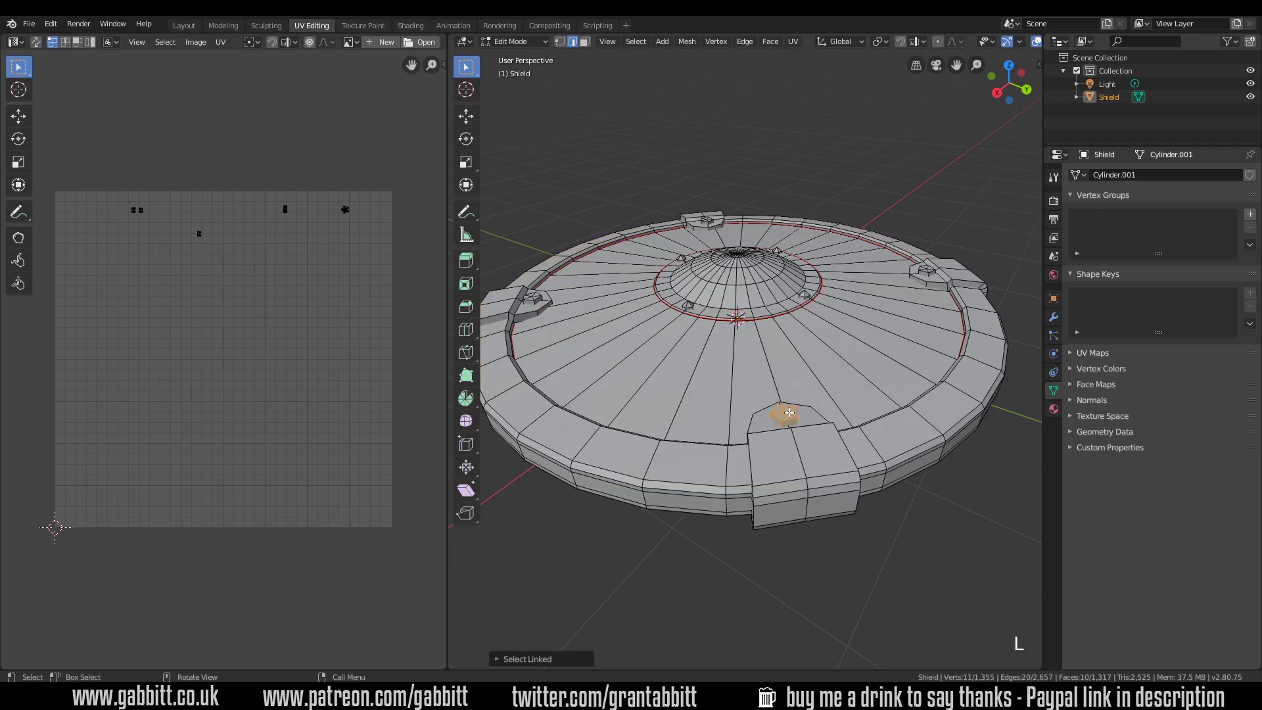
{"action": "key", "text": "shift+h"}
{"action": "middle_click_drag", "start_coordinate": [828, 460], "coordinate": [835, 431]}
Step: Frame the isolated bracket bolt and unwrap its UVs with the standard Unwrap
{"action": "key", "text": "KP_Decimal"}
{"action": "scroll", "coordinate": [788, 324], "scroll_direction": "down", "scroll_amount": 3}
{"action": "middle_click_drag", "start_coordinate": [789, 324], "coordinate": [732, 338]}
{"action": "key", "text": "u"}
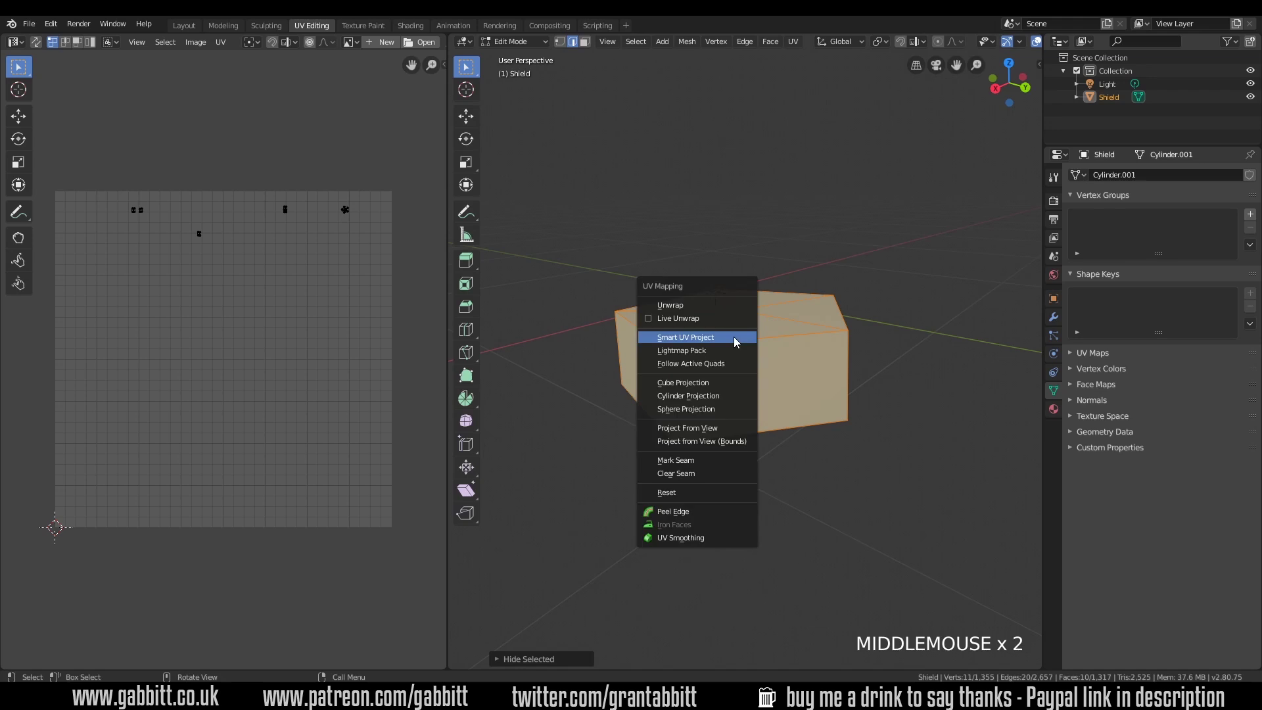
{"action": "left_click", "coordinate": [705, 305]}
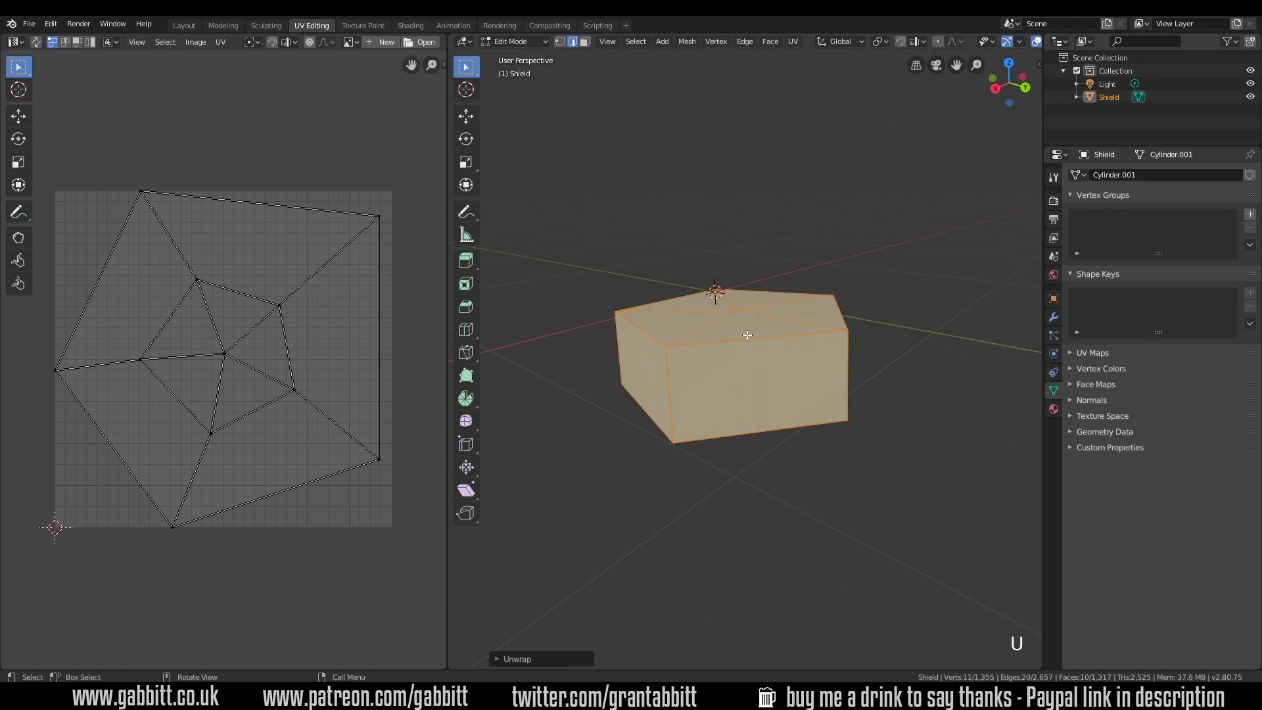
Step: Reveal the hidden shield geometry, clear the selection, and isolate the linked rim bracket without its bolt
{"action": "key", "text": "alt+h"}
{"action": "scroll", "coordinate": [770, 305], "scroll_direction": "down", "scroll_amount": 4}
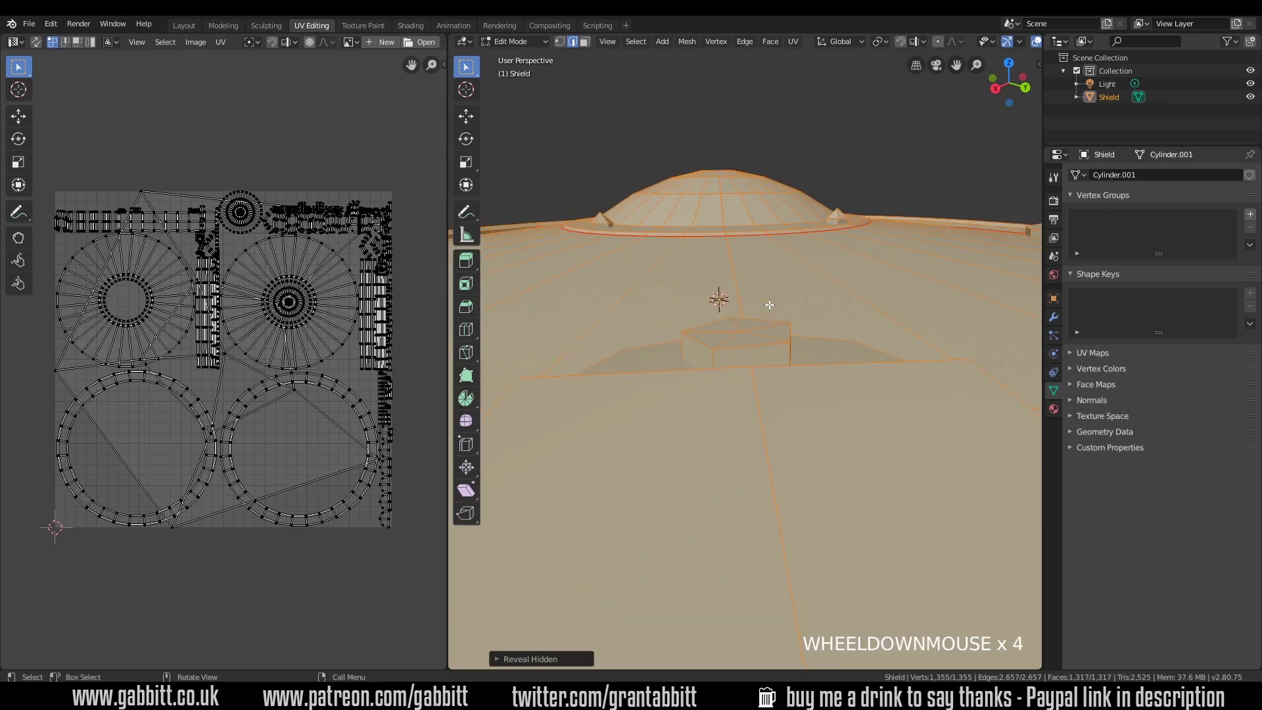
{"action": "scroll", "coordinate": [770, 305], "scroll_direction": "down", "scroll_amount": 5}
{"action": "middle_click_drag", "start_coordinate": [710, 311], "coordinate": [826, 348]}
{"action": "middle_click_drag", "start_coordinate": [690, 447], "coordinate": [839, 428]}
{"action": "key", "text": "alt+a"}
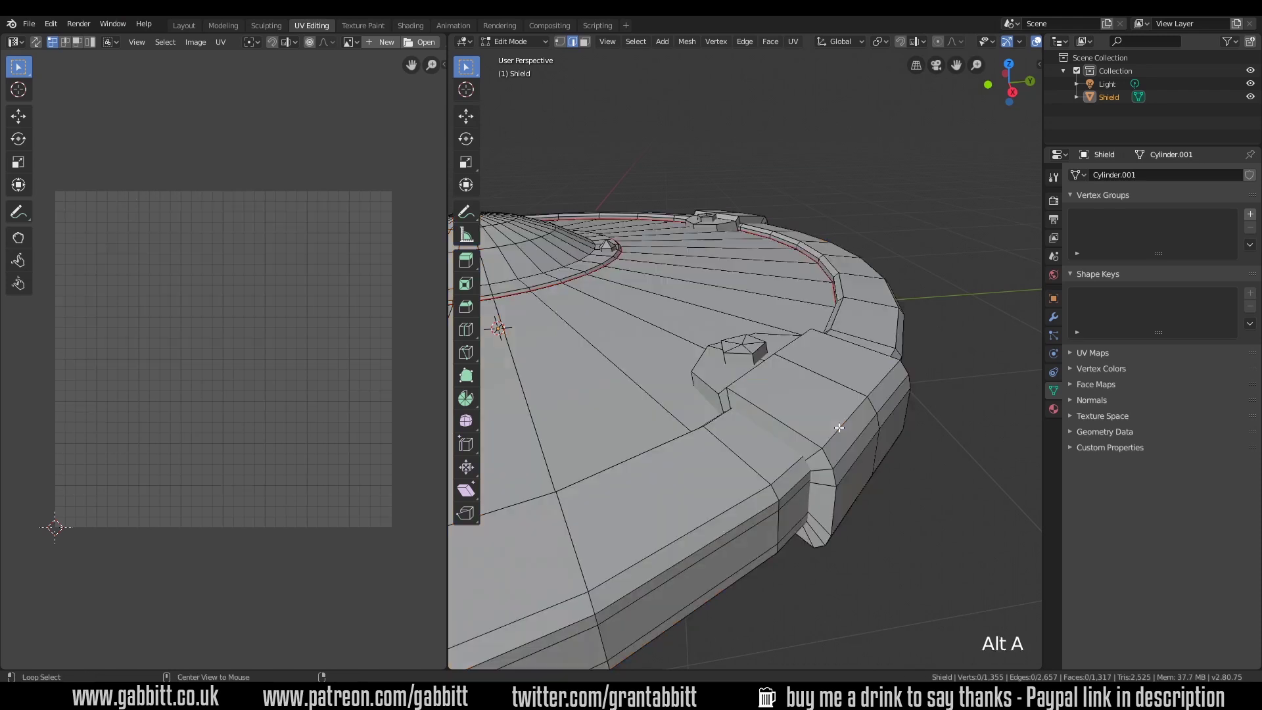
{"action": "key", "text": "l"}
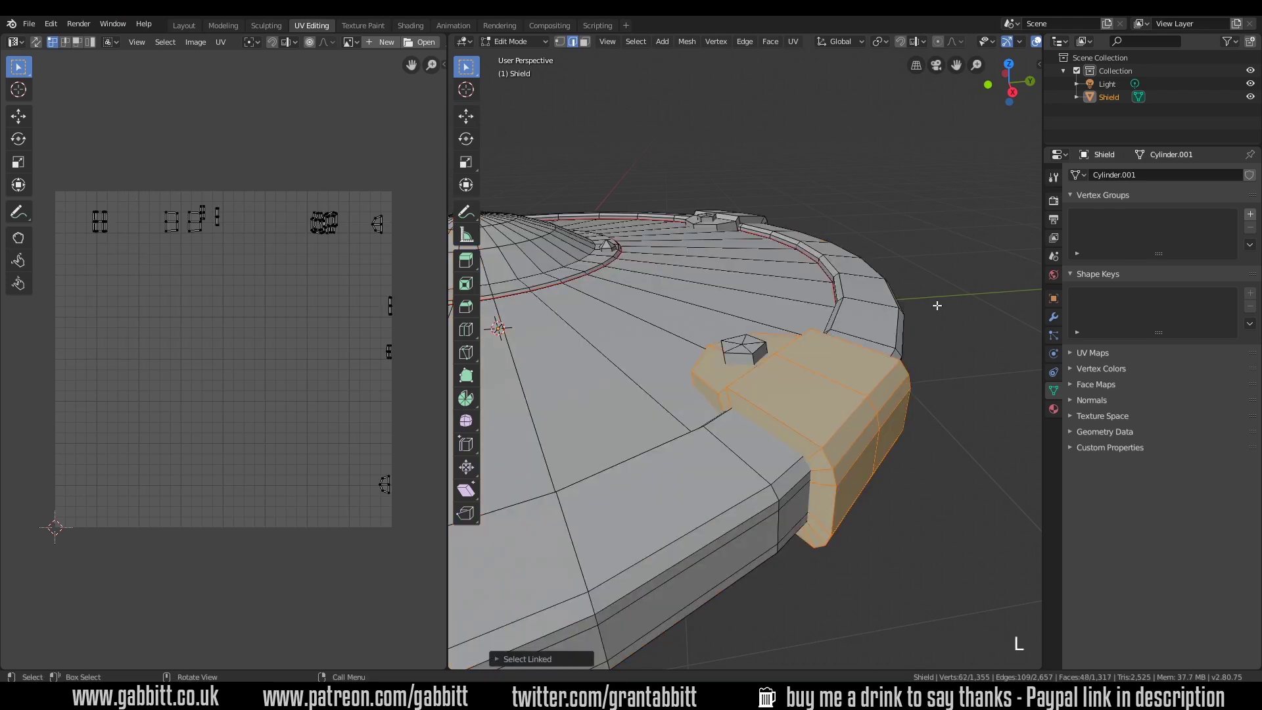
{"action": "key", "text": "shift+h"}
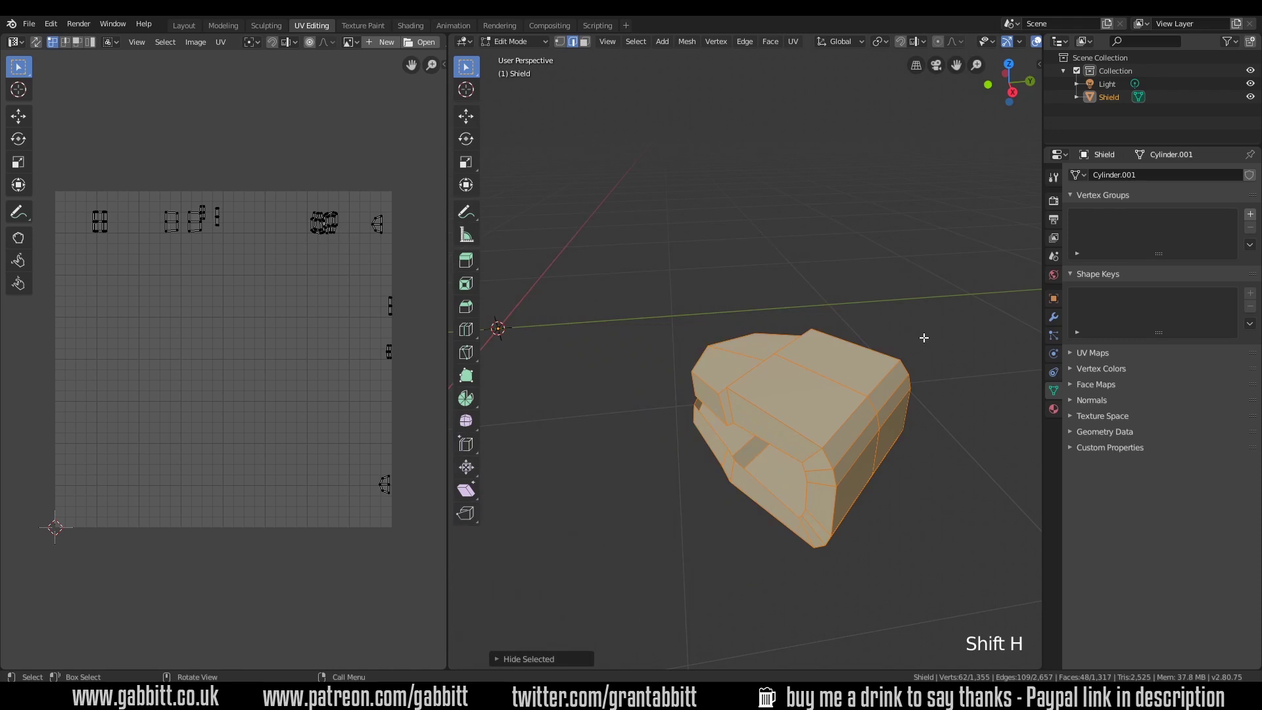
Step: Unwrap the isolated rim bracket's UVs with the standard Unwrap and inspect its inner side
{"action": "key", "text": "u"}
{"action": "left_click", "coordinate": [841, 374]}
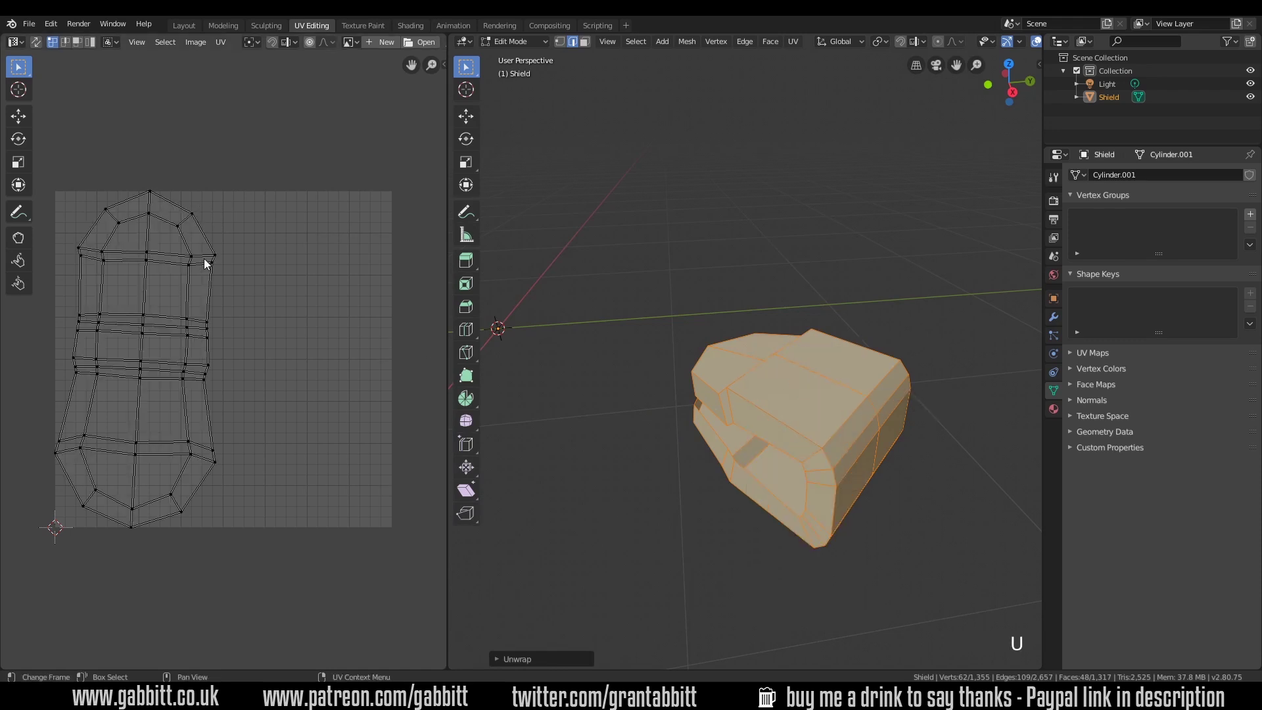
{"action": "middle_click_drag", "start_coordinate": [664, 524], "coordinate": [811, 480]}
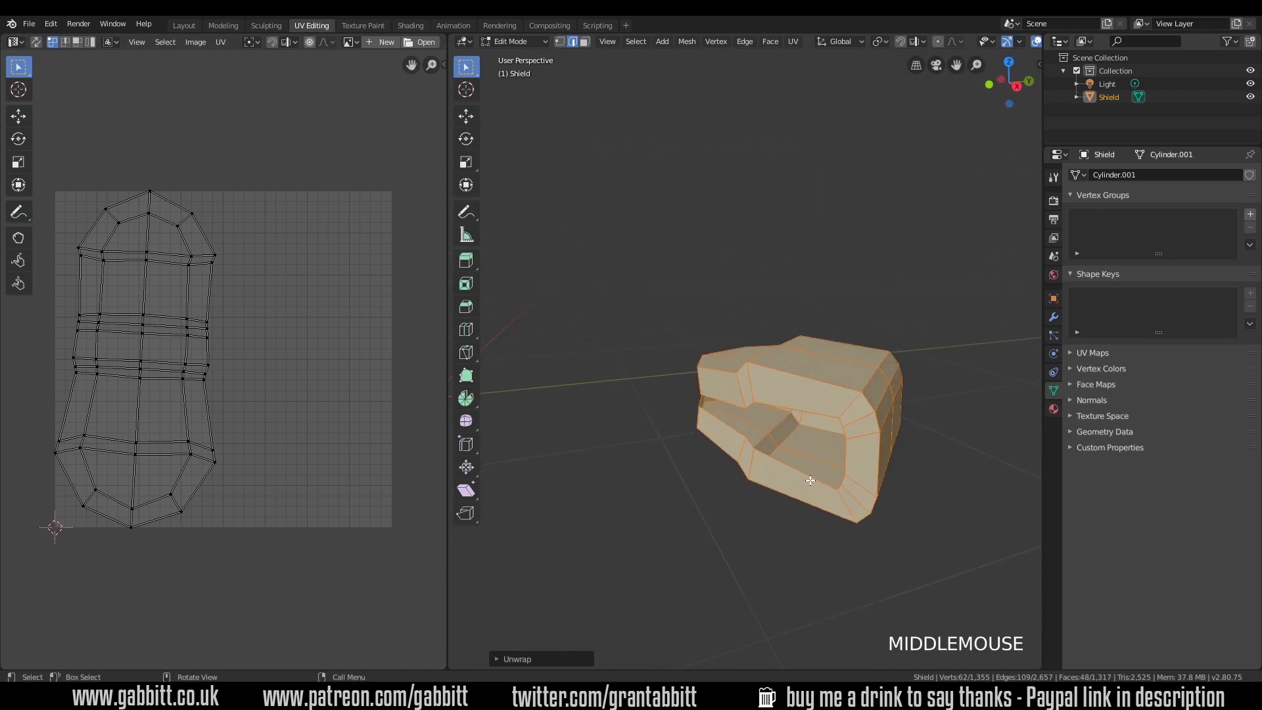
Step: Reveal all hidden parts and unwrap the whole shield with the standard Unwrap
{"action": "key", "text": "alt+h"}
{"action": "scroll", "coordinate": [812, 420], "scroll_direction": "down", "scroll_amount": 5}
{"action": "middle_click_drag", "start_coordinate": [674, 408], "coordinate": [862, 478], "text": "shift"}
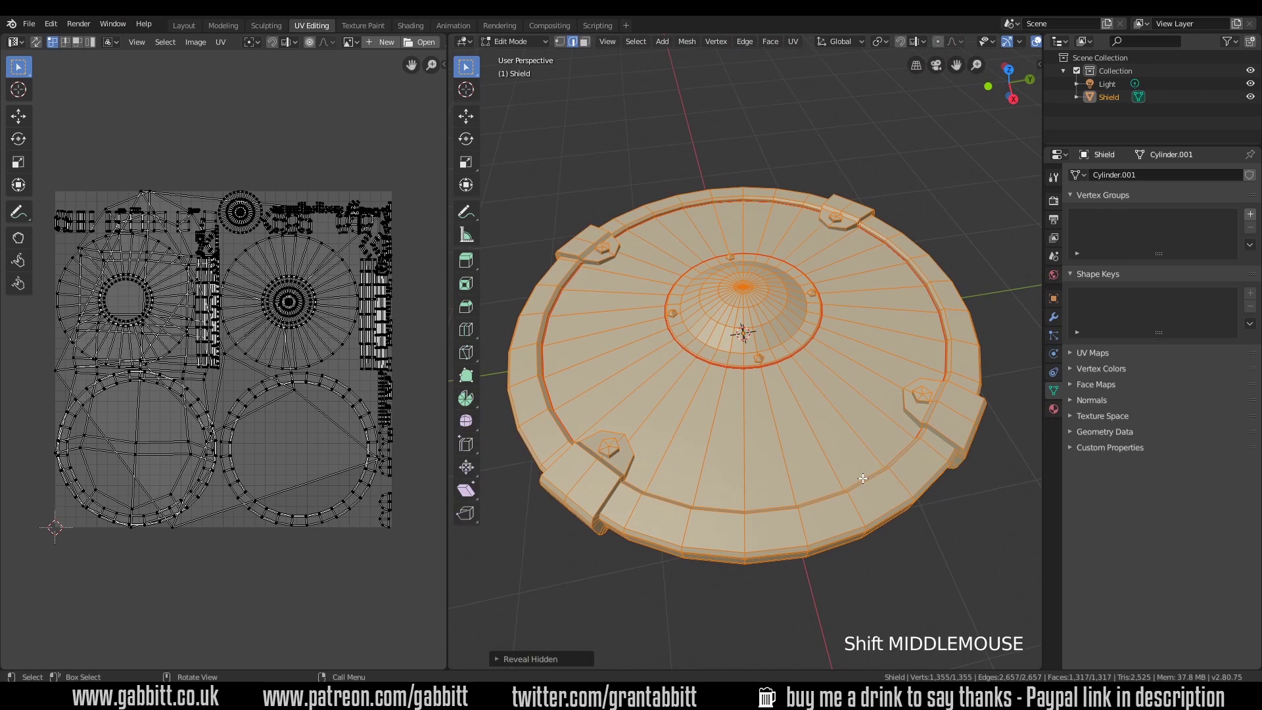
{"action": "key", "text": "u"}
{"action": "left_click", "coordinate": [845, 439]}
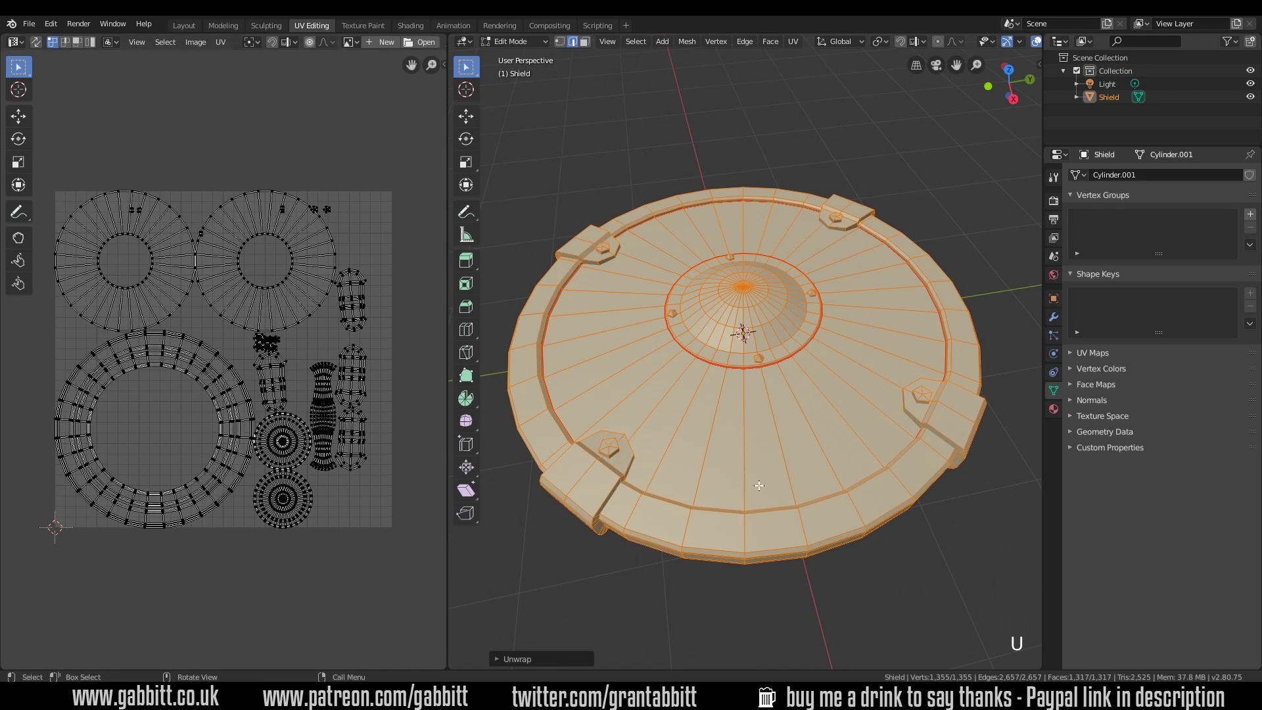
Step: Set the margin of the whole-shield unwrap to 0.006
{"action": "middle_click_drag", "start_coordinate": [775, 497], "coordinate": [527, 661]}
{"action": "left_click", "coordinate": [498, 662]}
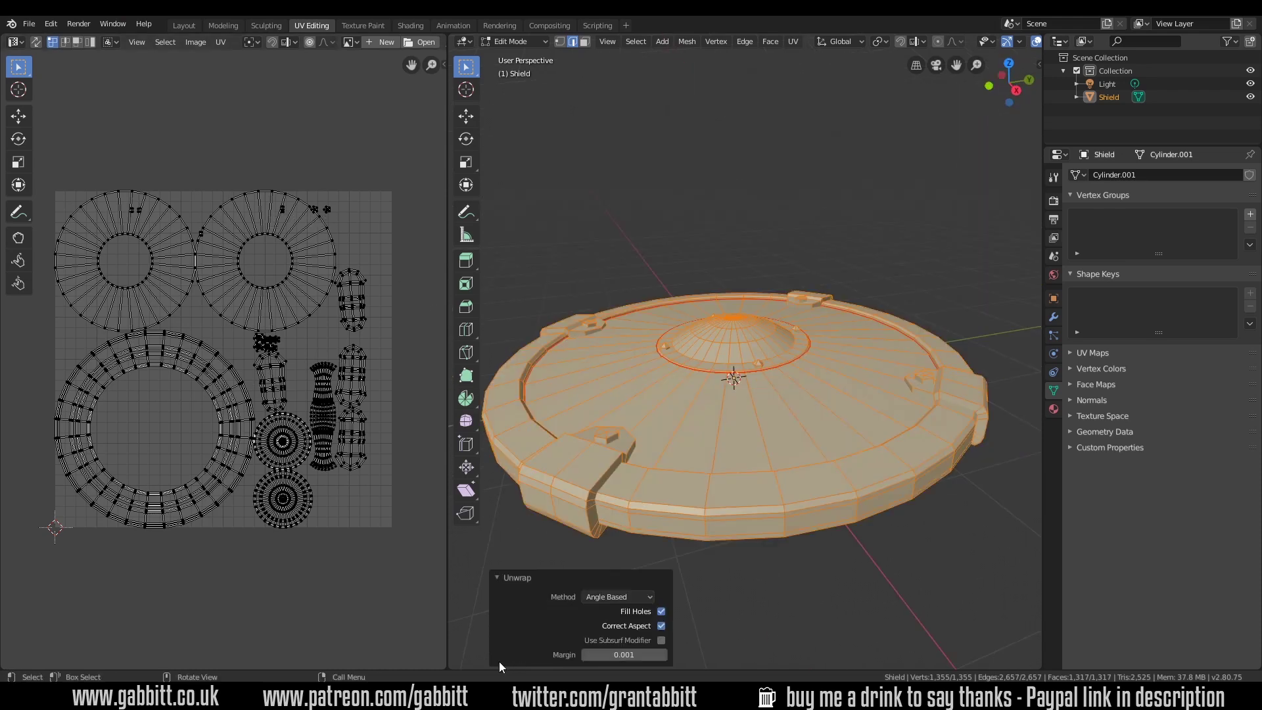
{"action": "left_click", "coordinate": [665, 656]}
{"action": "left_click", "coordinate": [643, 654]}
{"action": "key", "text": "BackSpace"}
{"action": "type", "text": "6"}
{"action": "key", "text": "Return"}
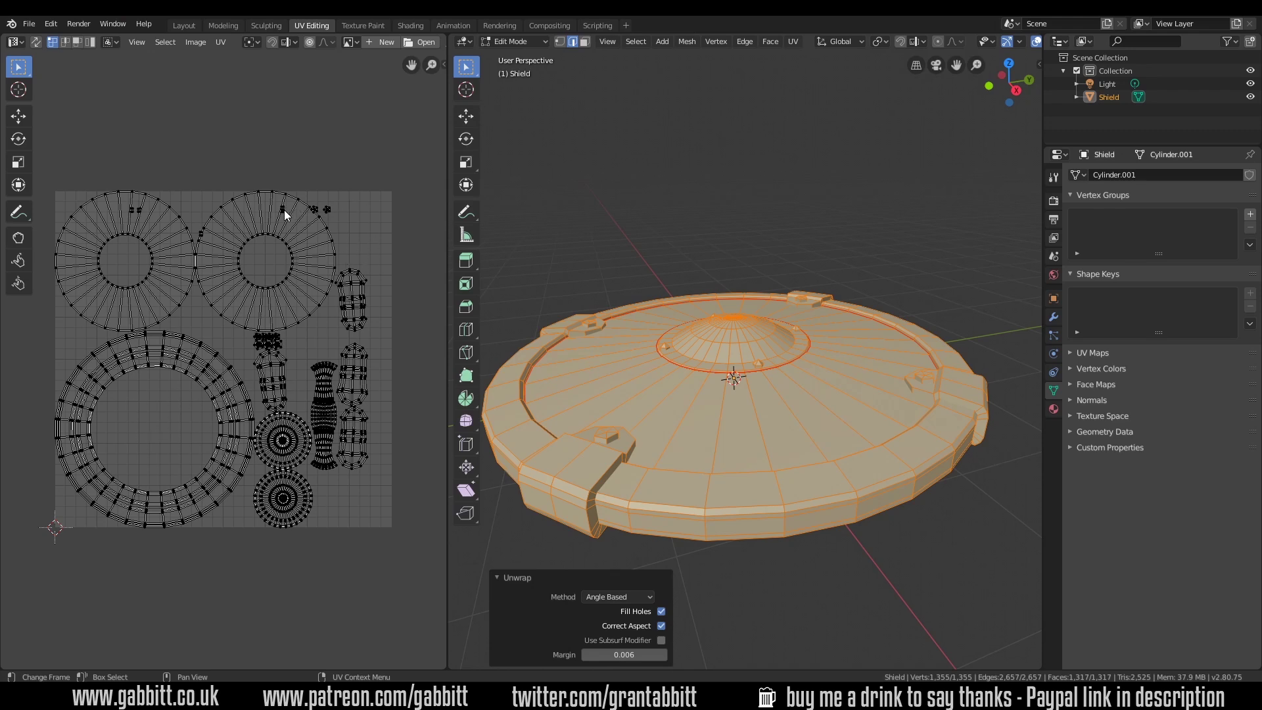
Step: Turn on UV sync selection so selections match between the UV layout and the mesh
{"action": "key", "text": "a"}
{"action": "key", "text": "a"}
{"action": "key", "text": "a"}
{"action": "key", "text": "a"}
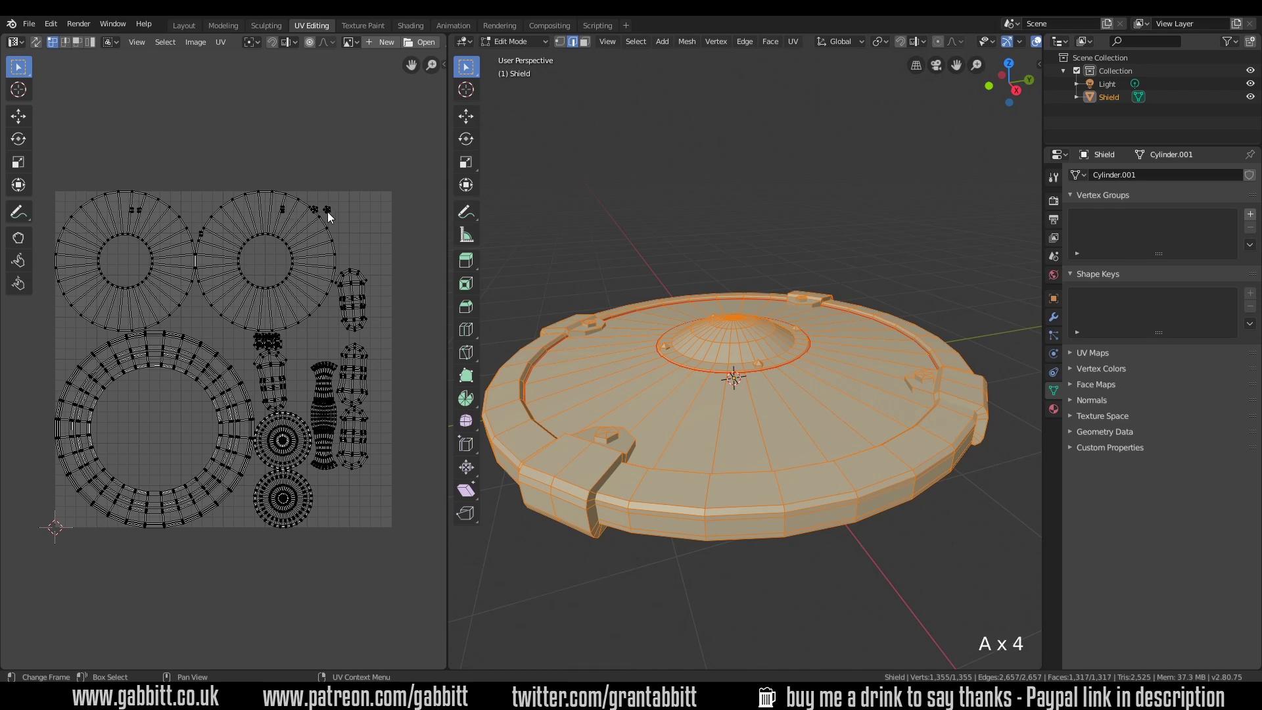
{"action": "left_click", "coordinate": [37, 43]}
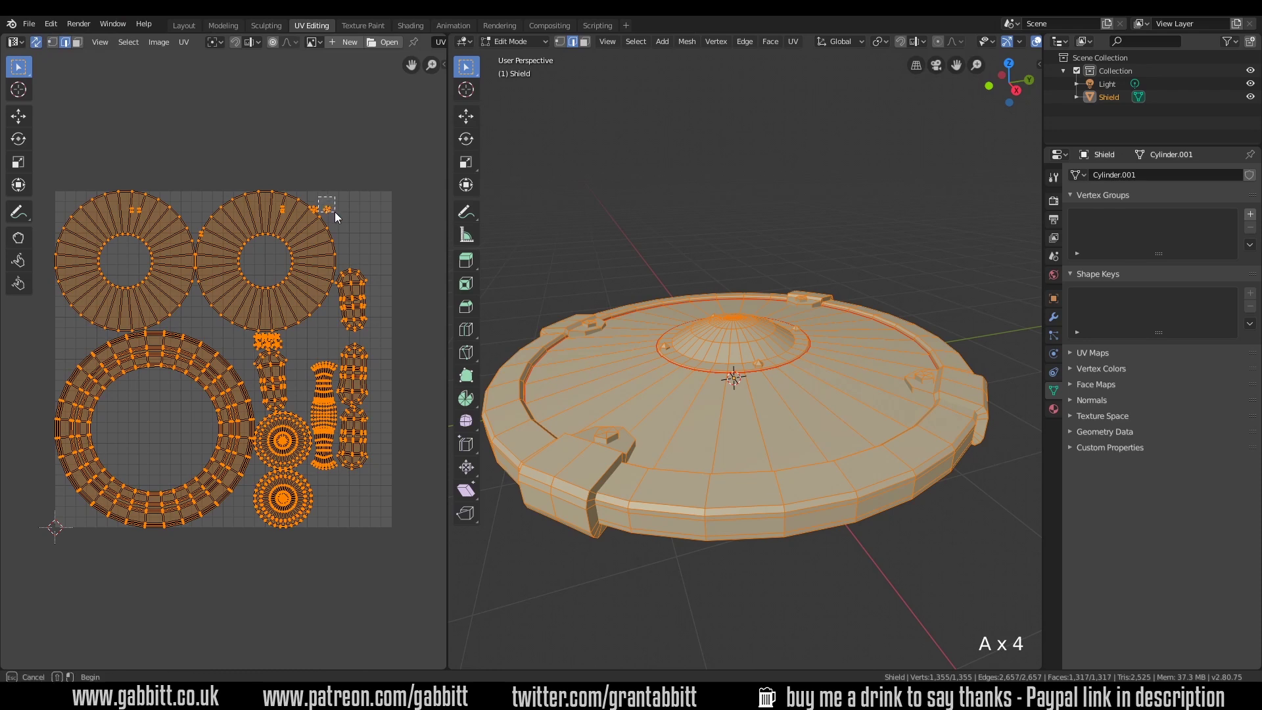
Step: Select the small star-shaped UV island at the layout's upper edge, locate it on the mesh, and delete the bolt's five underside faces
{"action": "left_click", "coordinate": [336, 214]}
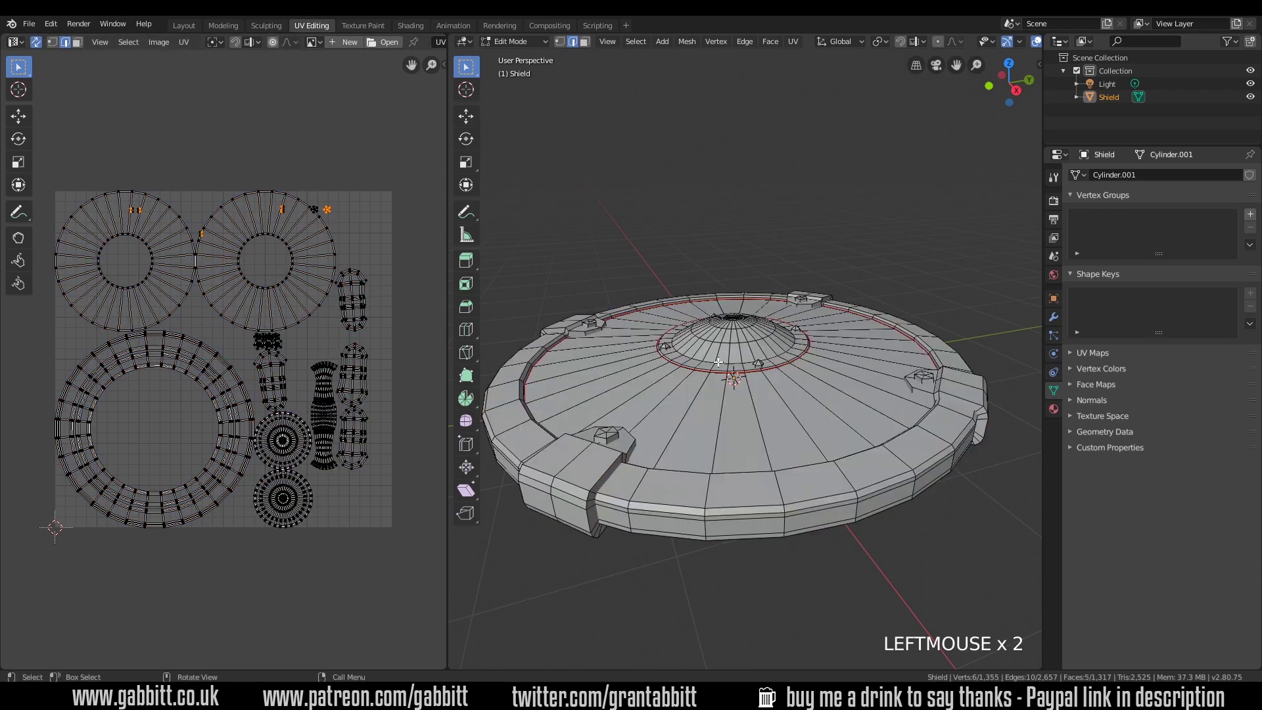
{"action": "key", "text": "KP_Decimal"}
{"action": "middle_click_drag", "start_coordinate": [715, 406], "coordinate": [724, 322]}
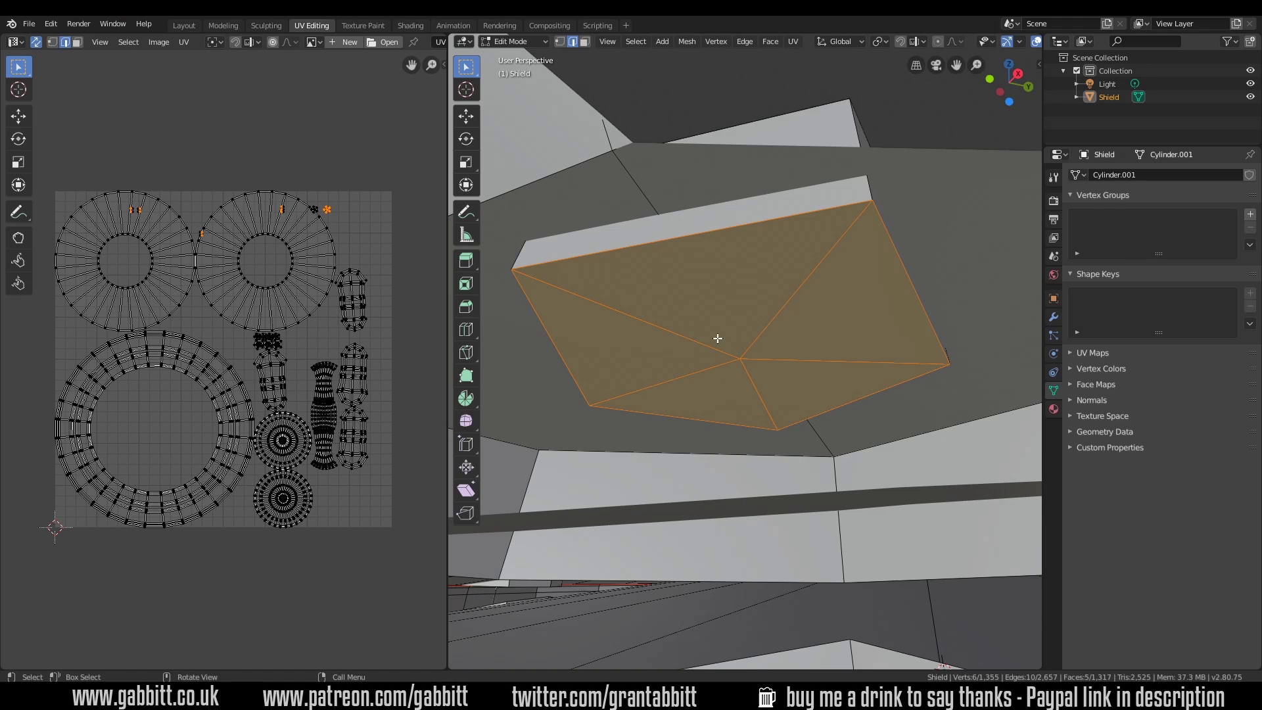
{"action": "key", "text": "3"}
{"action": "key", "text": "Delete"}
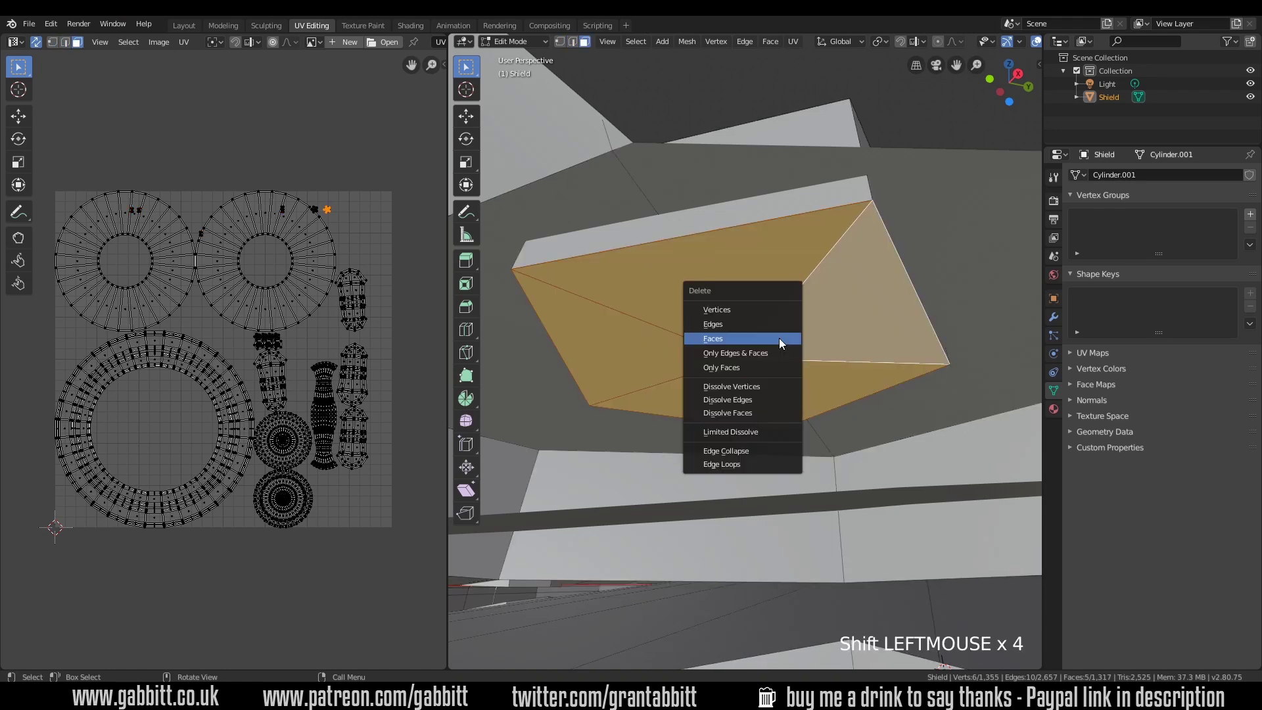
{"action": "left_click", "coordinate": [779, 338]}
Step: Select the entire shield mesh and unwrap it again with the standard Unwrap
{"action": "scroll", "coordinate": [779, 338], "scroll_direction": "down", "scroll_amount": 4}
{"action": "key", "text": "a"}
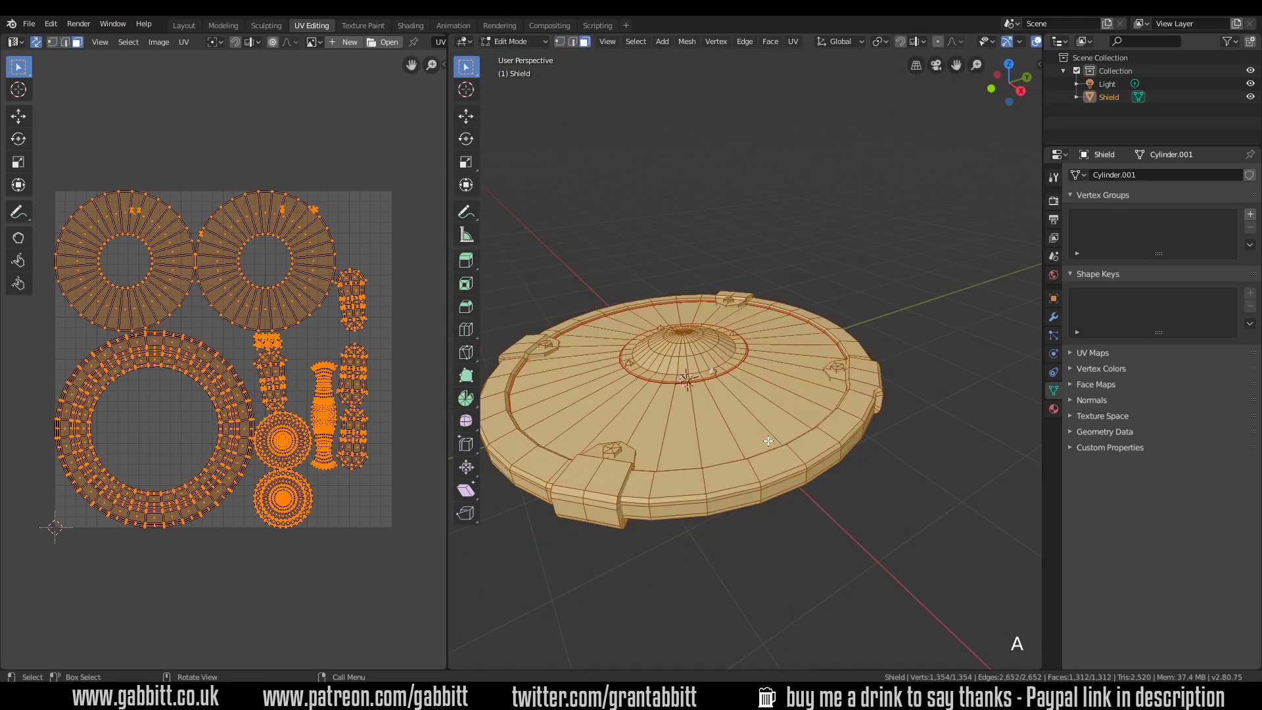
{"action": "key", "text": "u"}
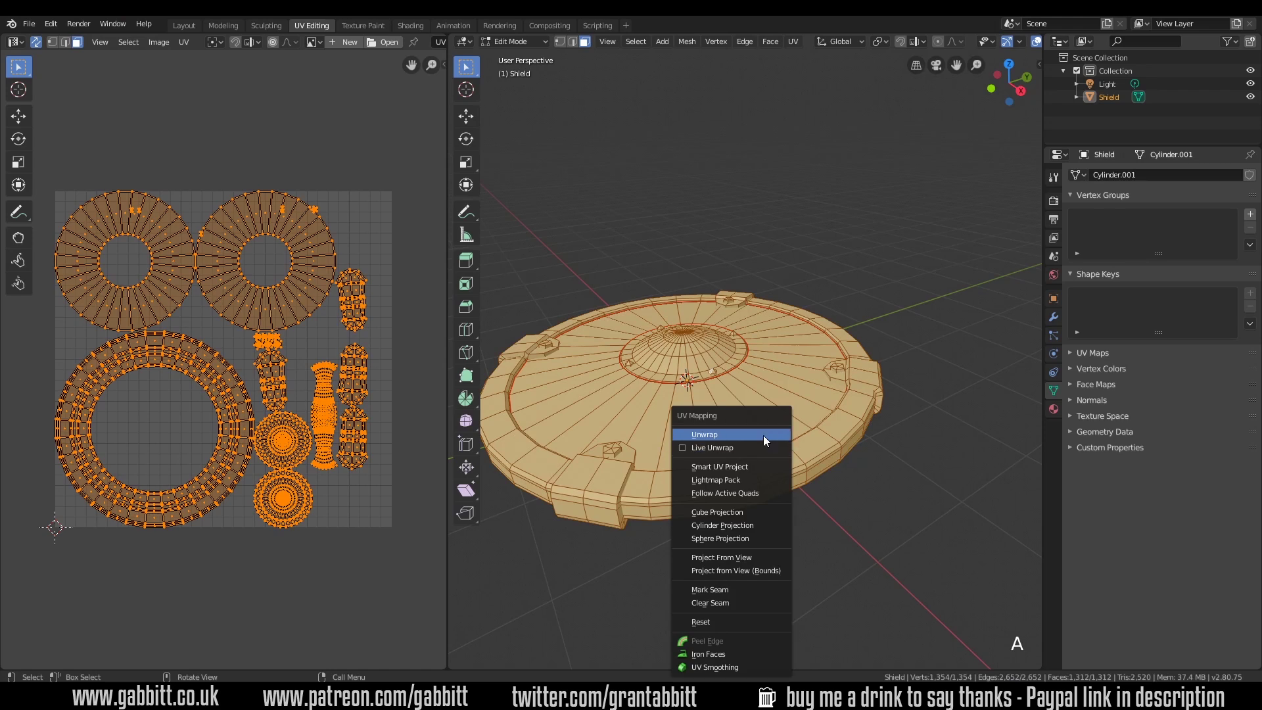
{"action": "left_click", "coordinate": [763, 435]}
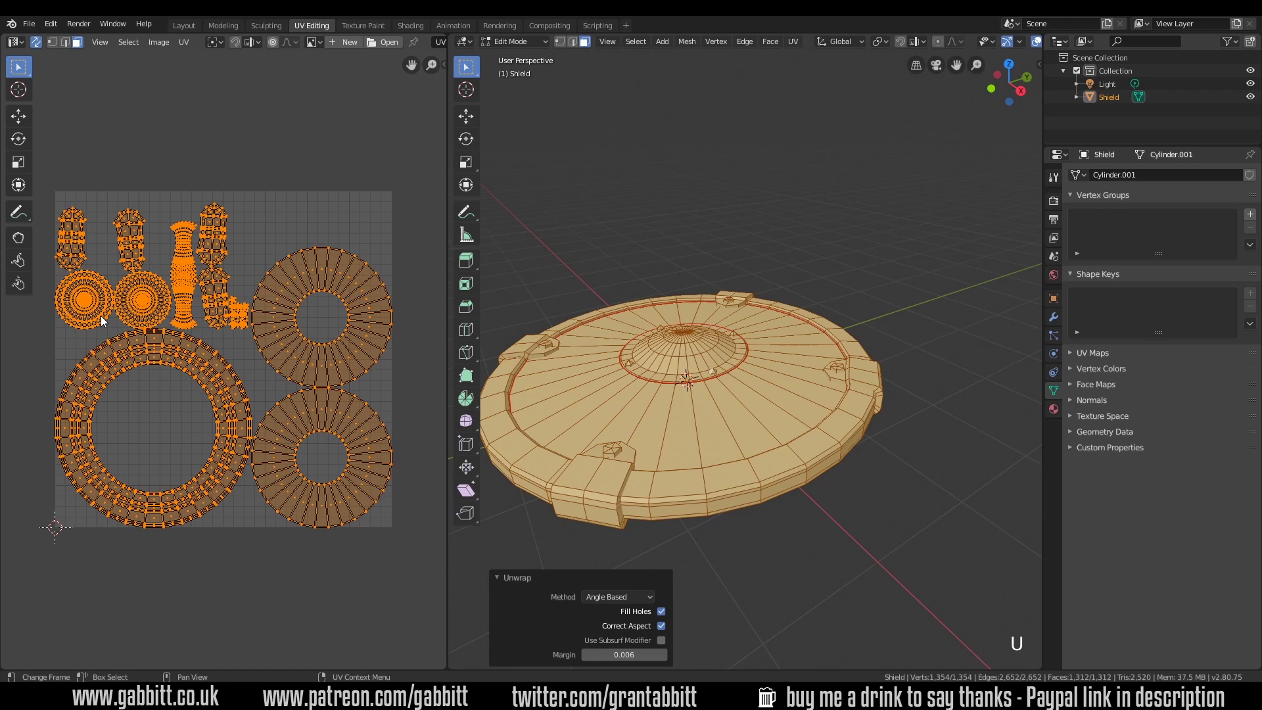
Step: Move the front dome's circular UV island into the centre of the large rim ring and scale it up to fill the gap
{"action": "left_click", "coordinate": [686, 334]}
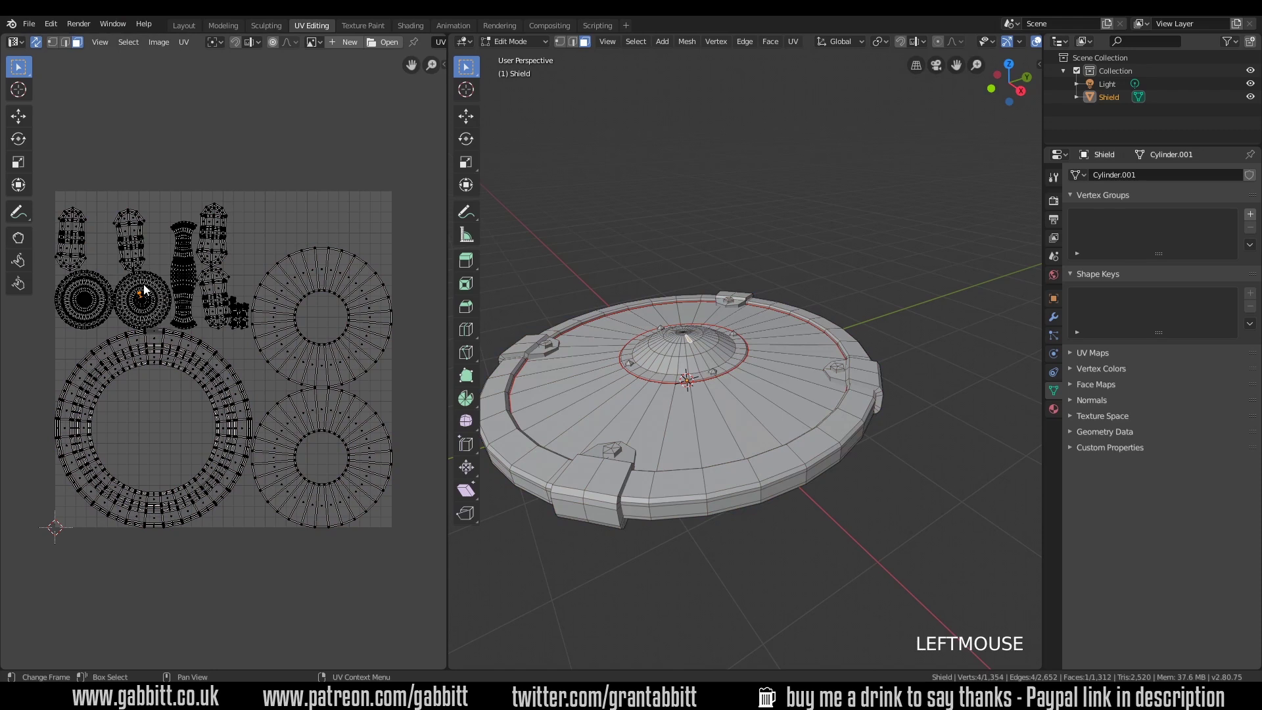
{"action": "key", "text": "l"}
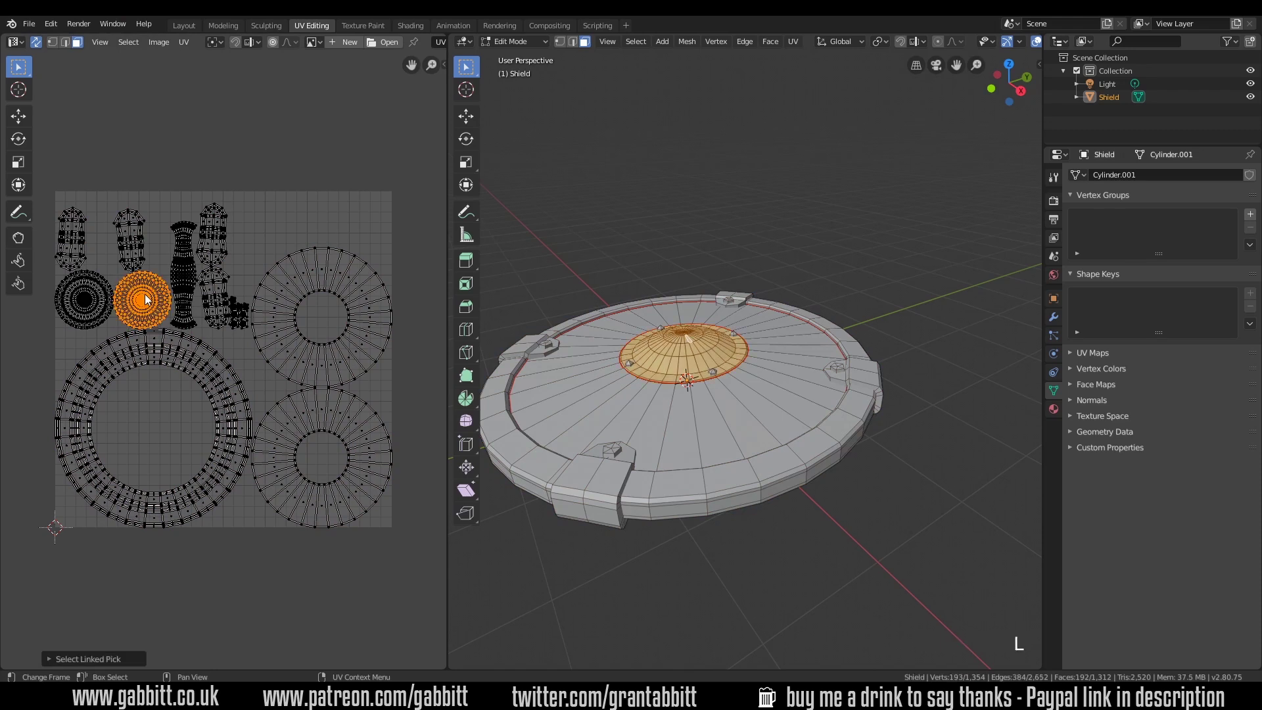
{"action": "key", "text": "g"}
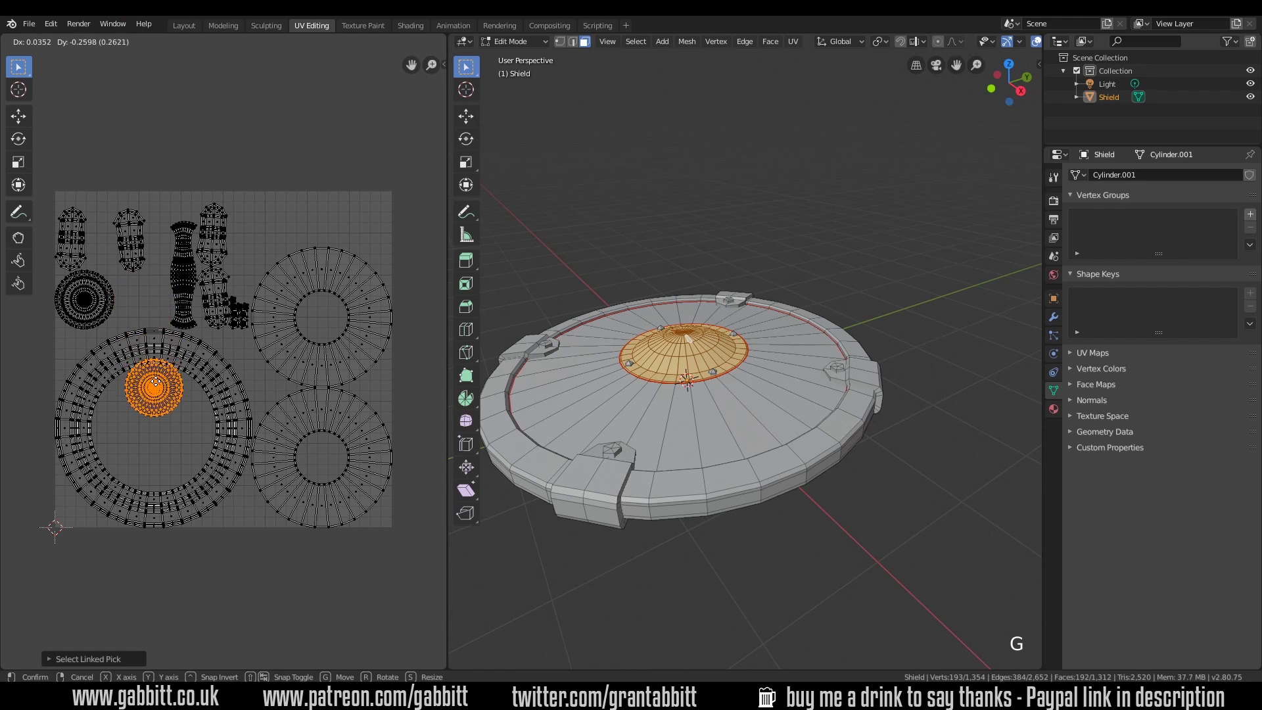
{"action": "left_click", "coordinate": [155, 421]}
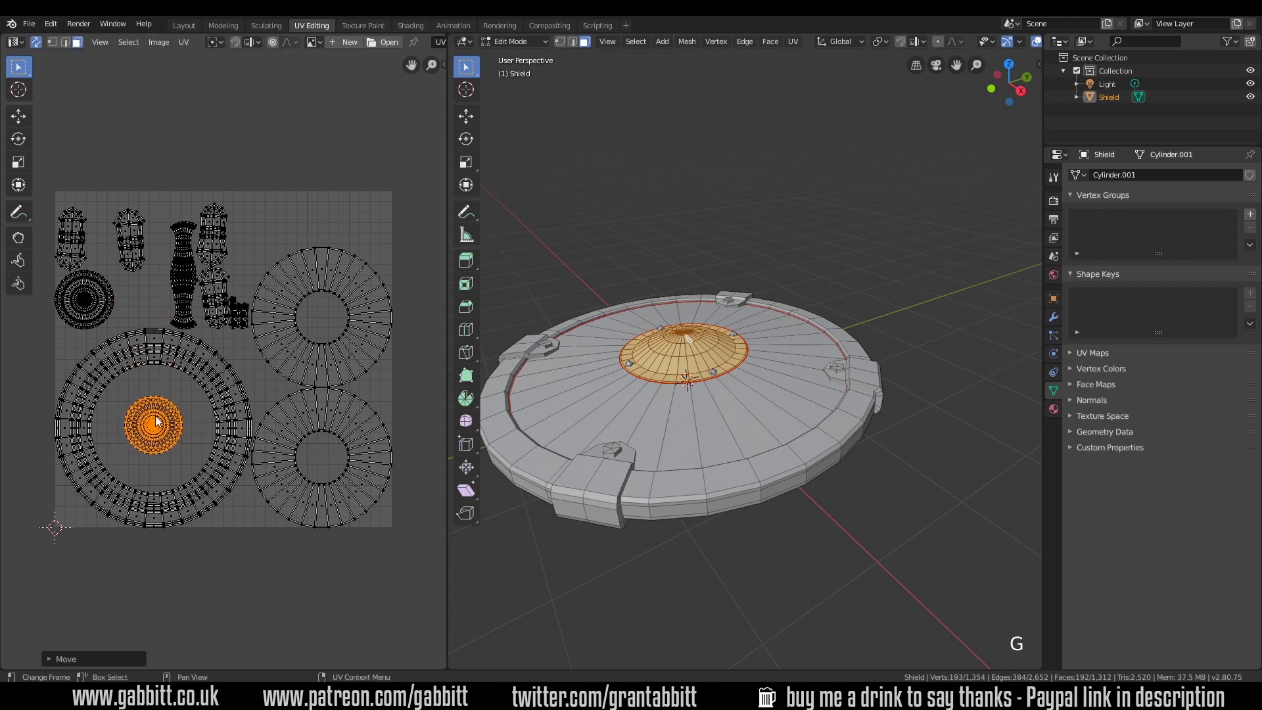
{"action": "key", "text": "s"}
{"action": "left_click", "coordinate": [220, 414]}
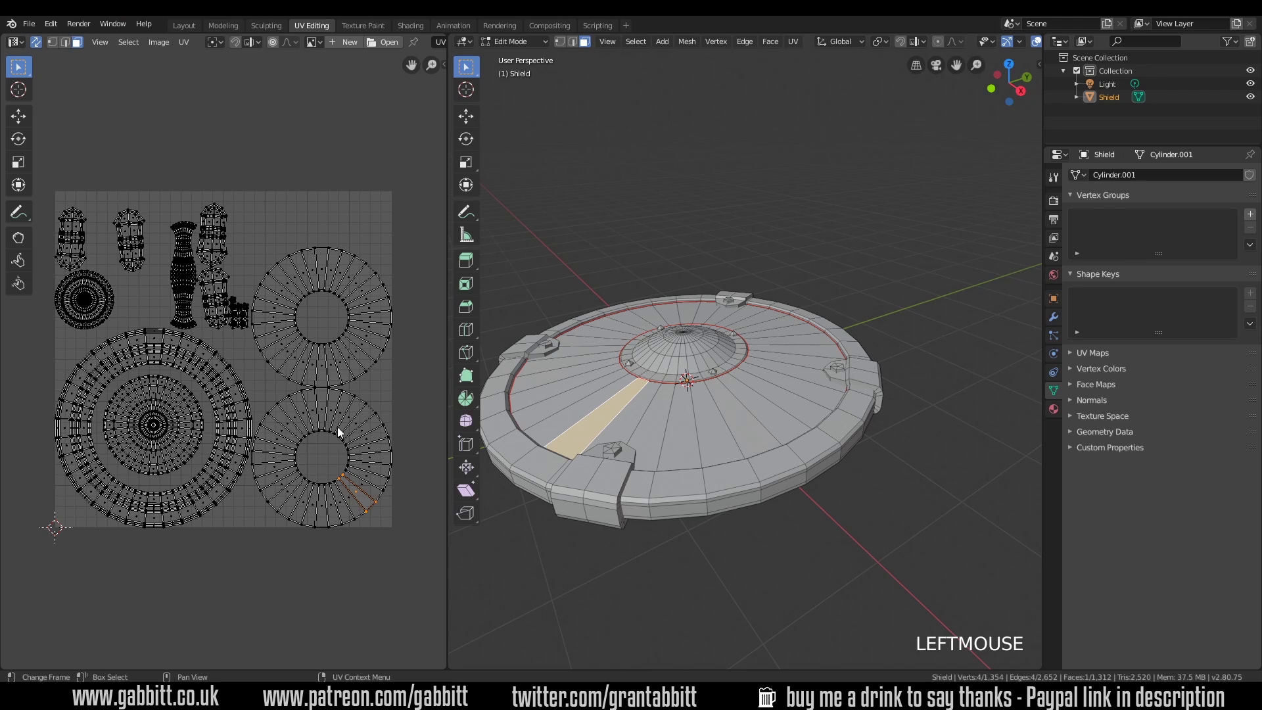
Step: Scale up the front face's ring-shaped UV island and park it above the UV square
{"action": "key", "text": "l"}
{"action": "key", "text": "s"}
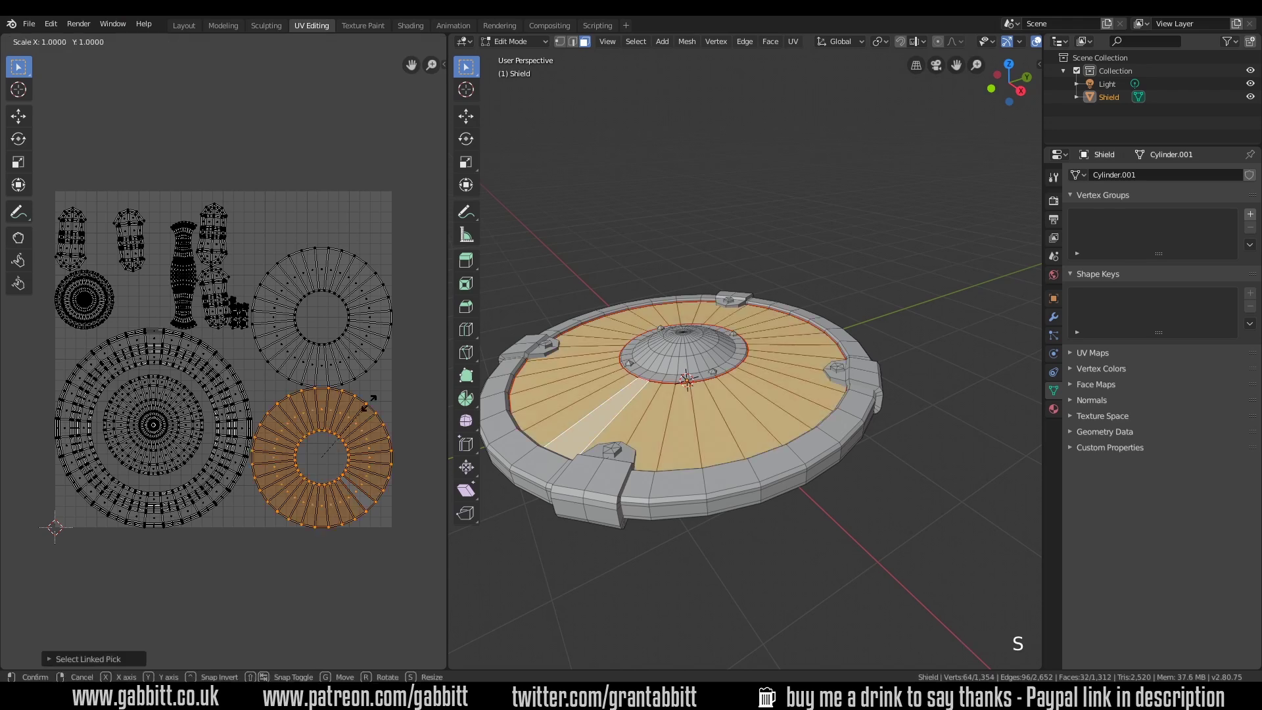
{"action": "left_click", "coordinate": [397, 406]}
{"action": "key", "text": "g"}
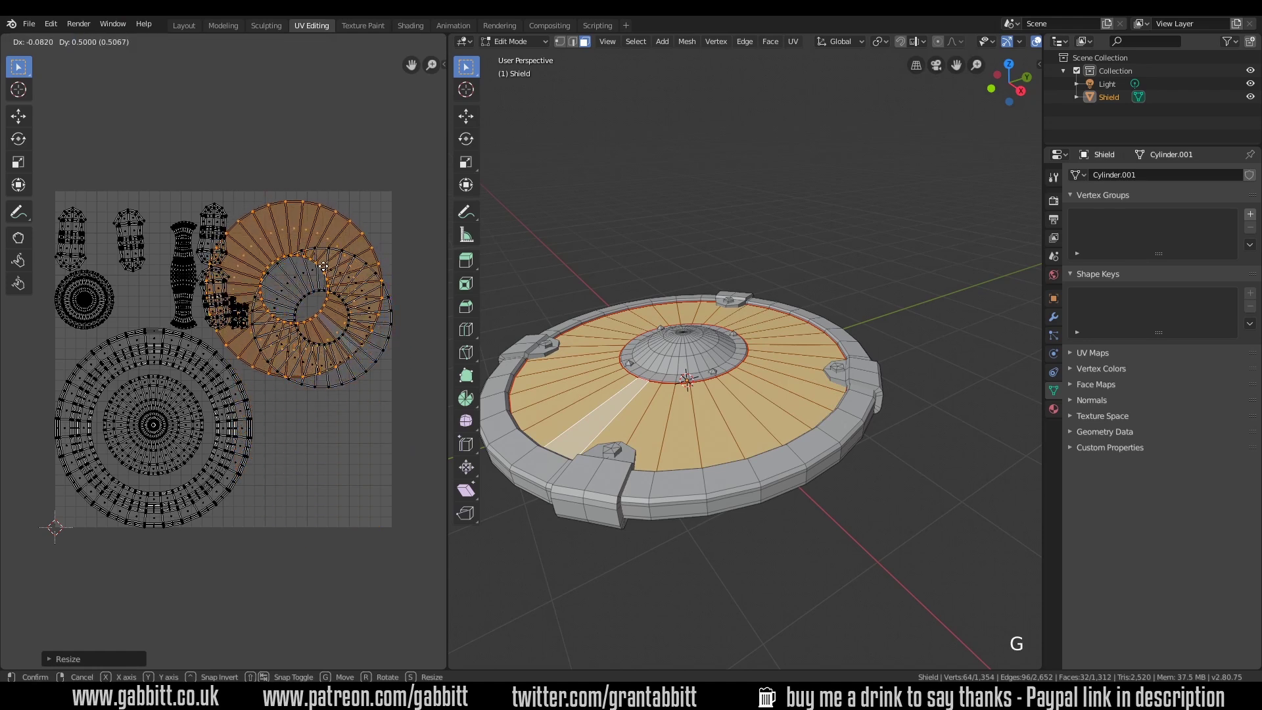
{"action": "left_click", "coordinate": [326, 267]}
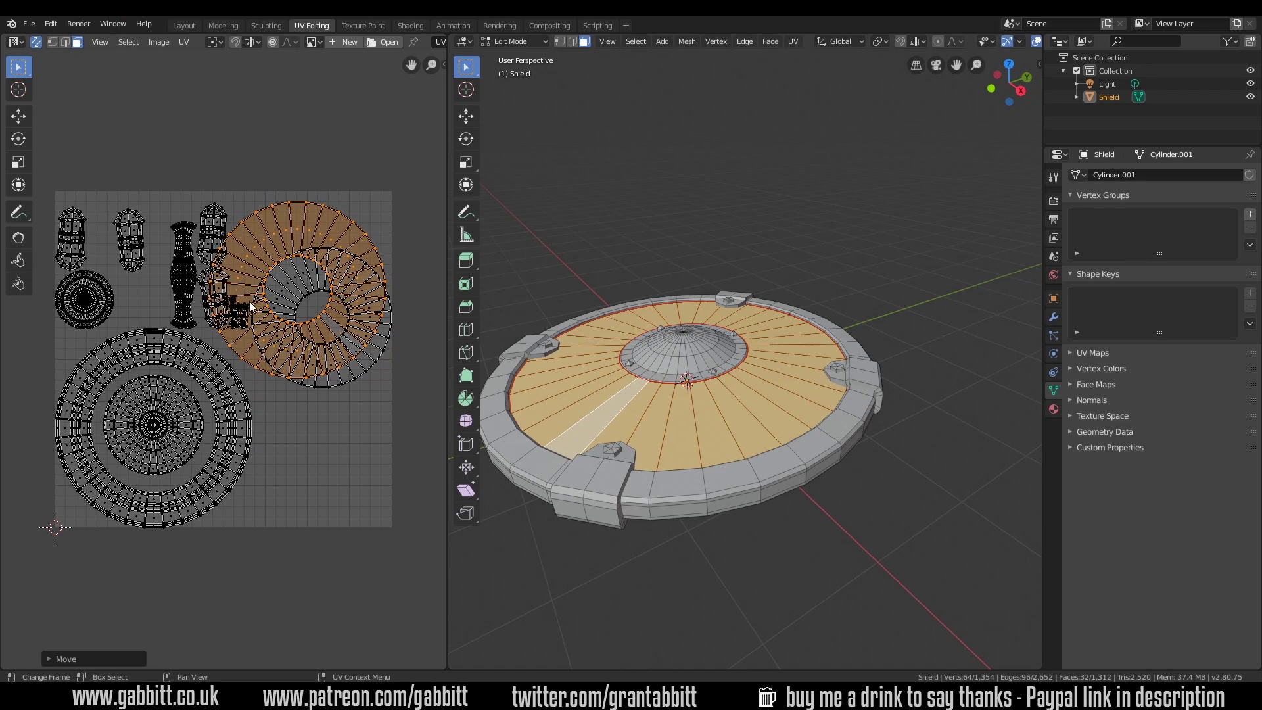
{"action": "key", "text": "g"}
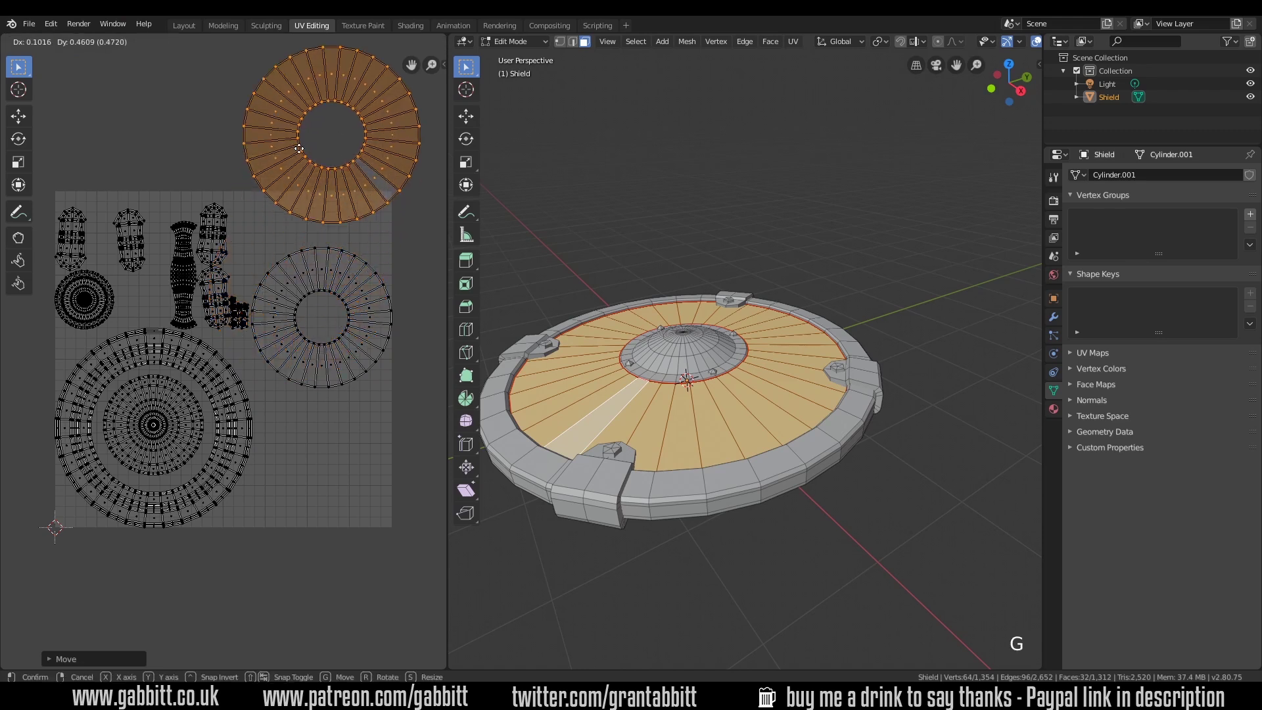
{"action": "left_click", "coordinate": [298, 147]}
Step: Move the cluster of small bolt UV islands into the hollow centre of the remaining back-face ring
{"action": "scroll", "coordinate": [238, 283], "scroll_direction": "up", "scroll_amount": 3}
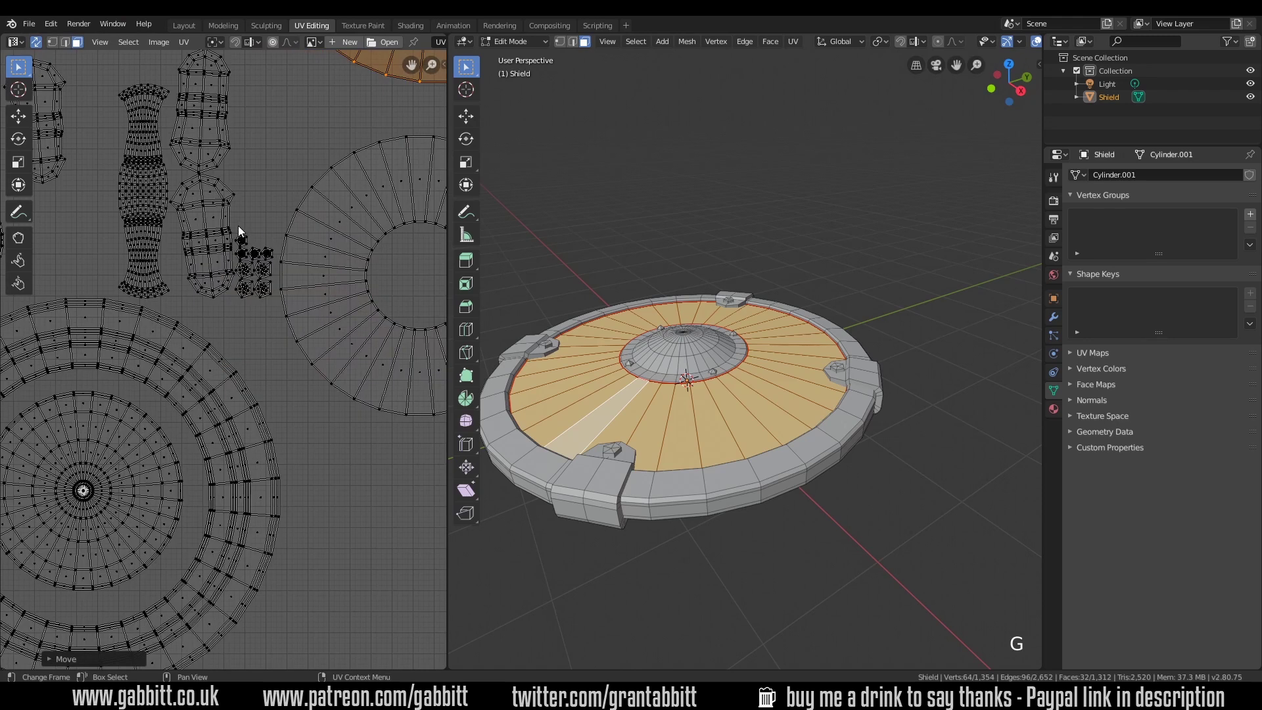
{"action": "left_click_drag", "start_coordinate": [235, 225], "coordinate": [275, 301]}
{"action": "key", "text": "g"}
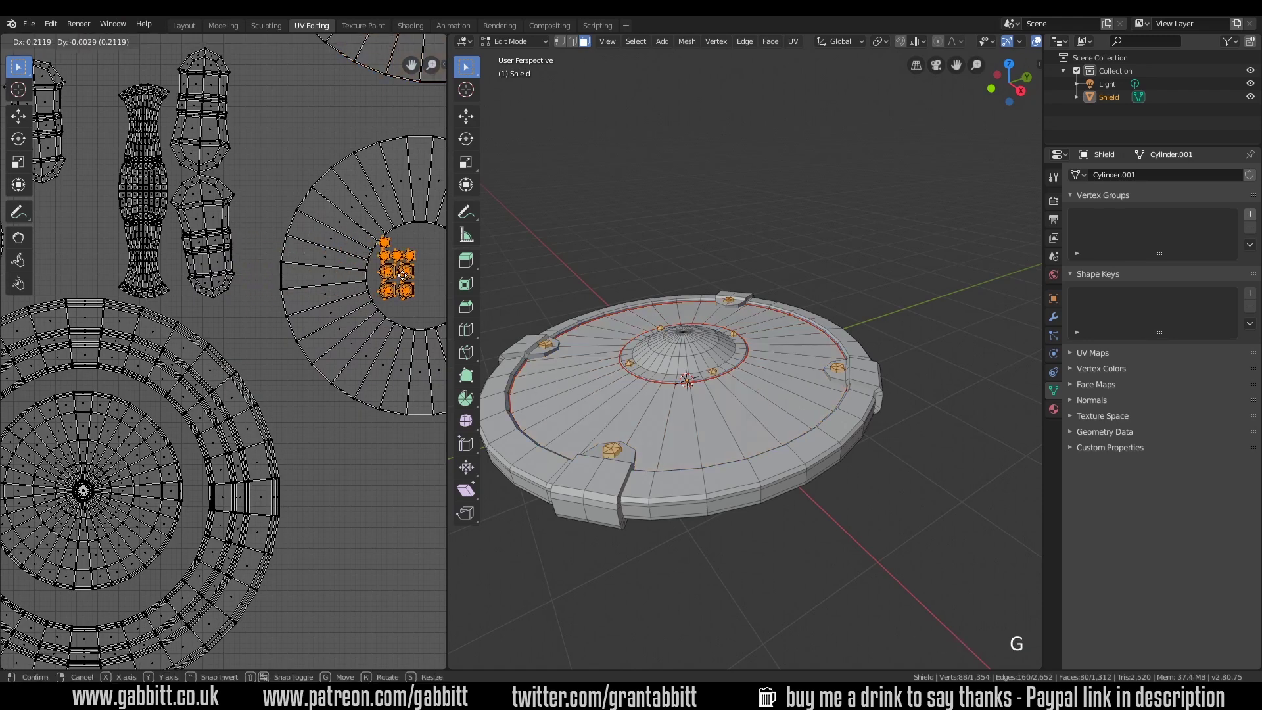
{"action": "left_click", "coordinate": [419, 283]}
Step: Move the back-face ring together with the bolt islands into the UV square's lower-right corner
{"action": "scroll", "coordinate": [341, 301], "scroll_direction": "down", "scroll_amount": 4}
{"action": "left_click_drag", "start_coordinate": [246, 261], "coordinate": [369, 384]}
{"action": "key", "text": "g"}
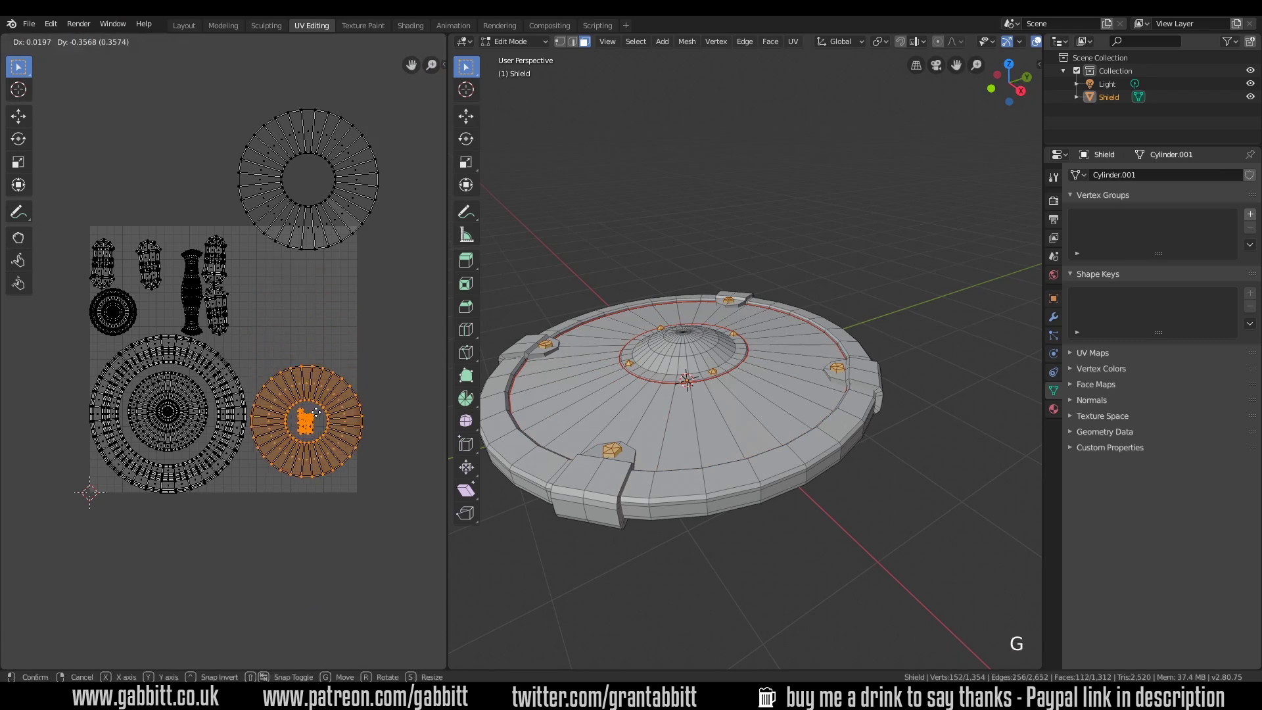
{"action": "left_click", "coordinate": [314, 425]}
{"action": "scroll", "coordinate": [355, 443], "scroll_direction": "up", "scroll_amount": 3}
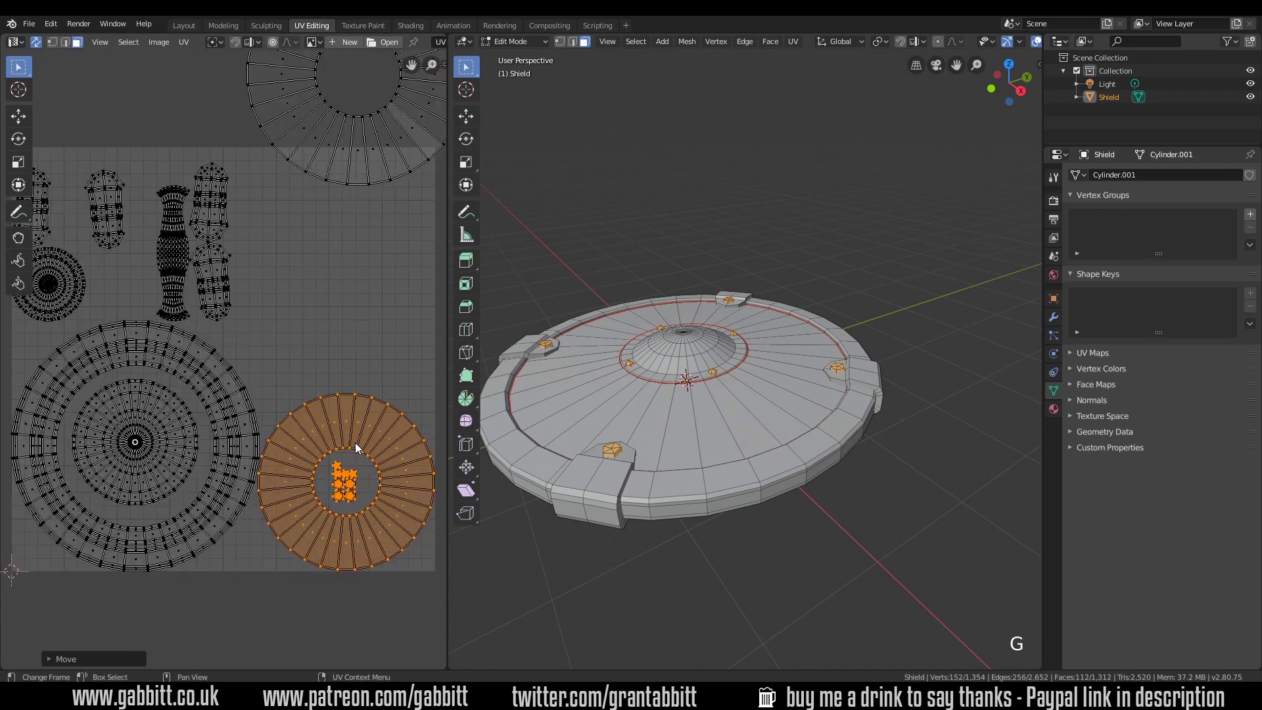
{"action": "middle_click_drag", "start_coordinate": [368, 458], "coordinate": [292, 418]}
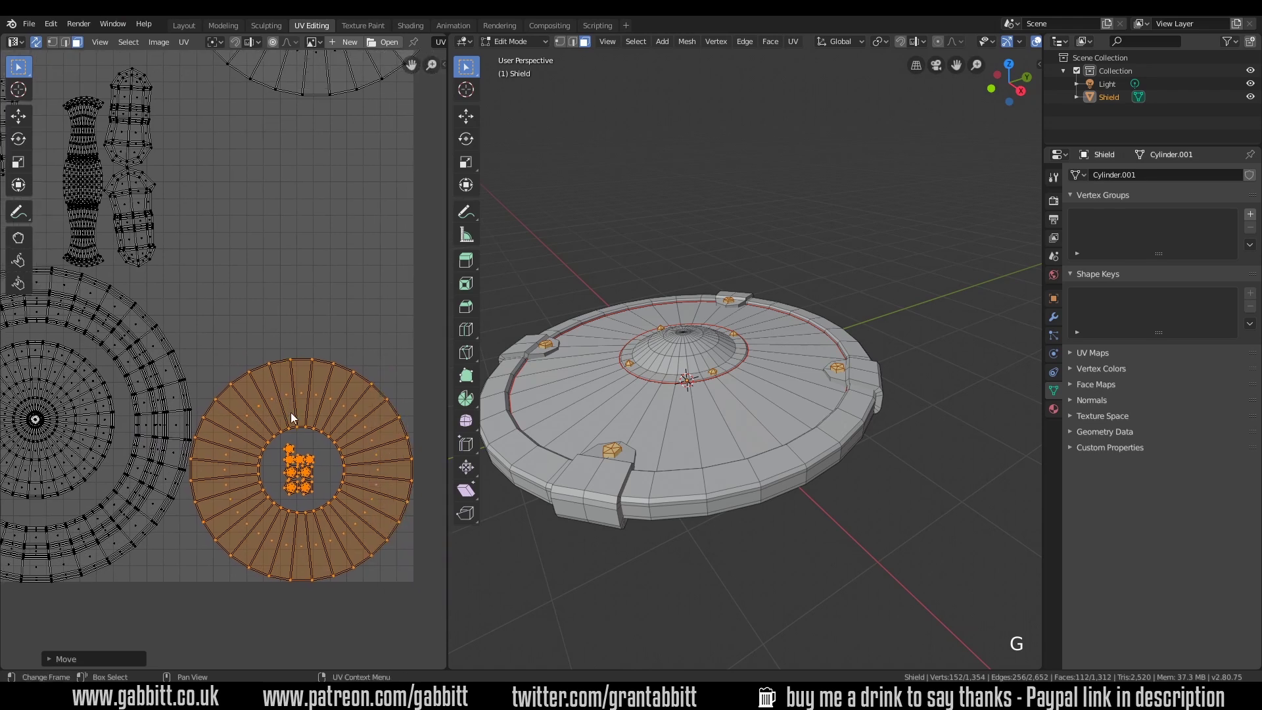
Step: Move the front face's ring-shaped UV island into the UV square's upper-right corner and scale it up to fill the corner
{"action": "key", "text": "ctrl+space"}
{"action": "middle_click_drag", "start_coordinate": [724, 510], "coordinate": [594, 466]}
{"action": "scroll", "coordinate": [561, 432], "scroll_direction": "up", "scroll_amount": 3}
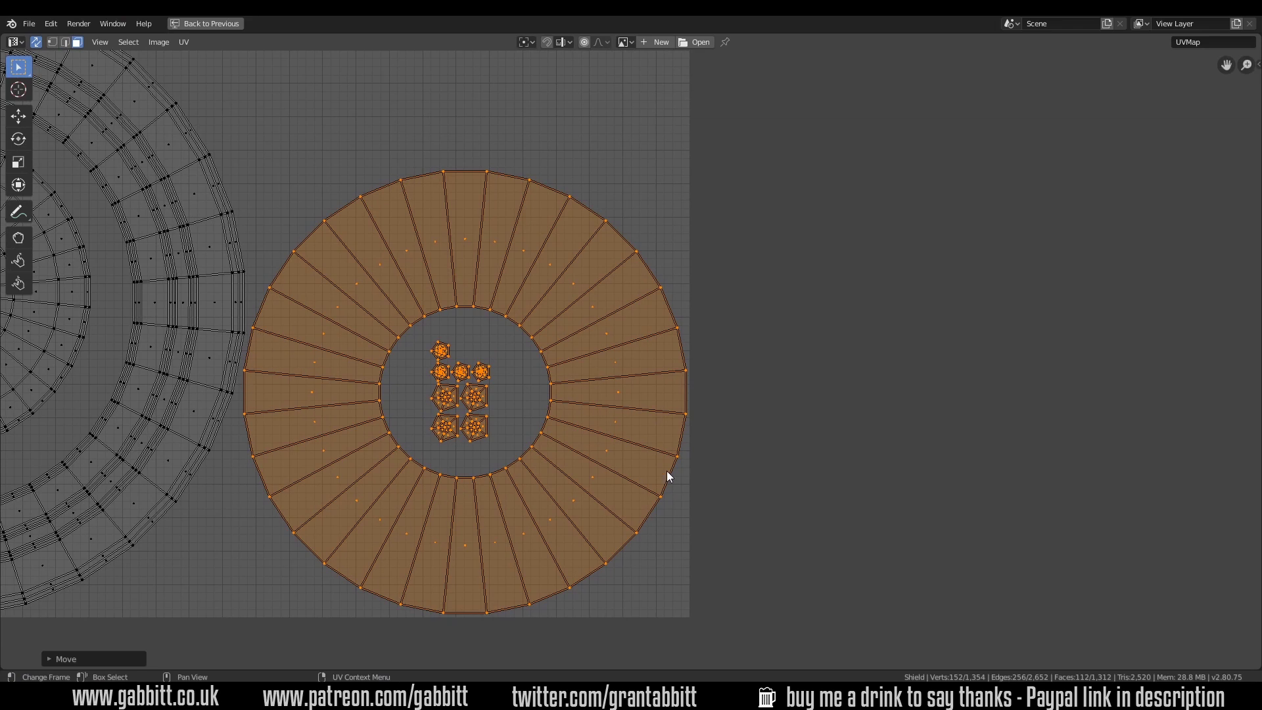
{"action": "scroll", "coordinate": [481, 231], "scroll_direction": "down", "scroll_amount": 3}
{"action": "middle_click_drag", "start_coordinate": [481, 231], "coordinate": [591, 470]}
{"action": "scroll", "coordinate": [592, 471], "scroll_direction": "down", "scroll_amount": 2}
{"action": "key", "text": "alt+a"}
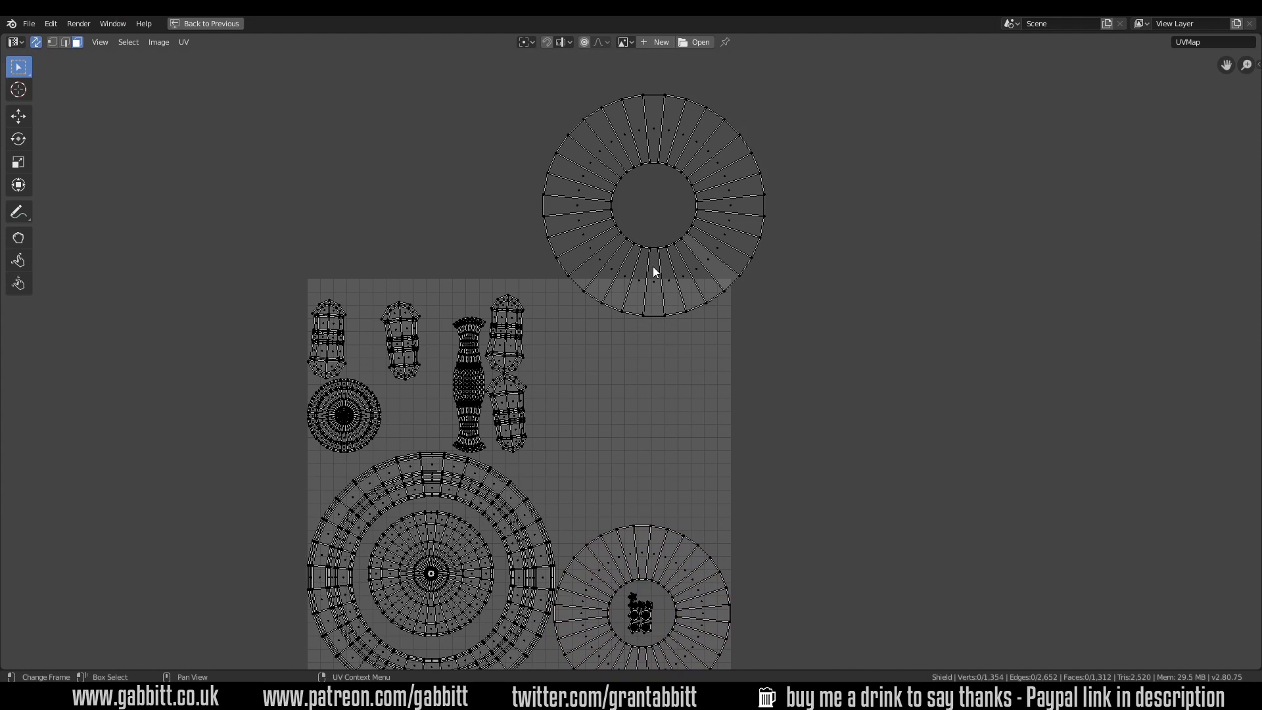
{"action": "key", "text": "l"}
{"action": "key", "text": "g"}
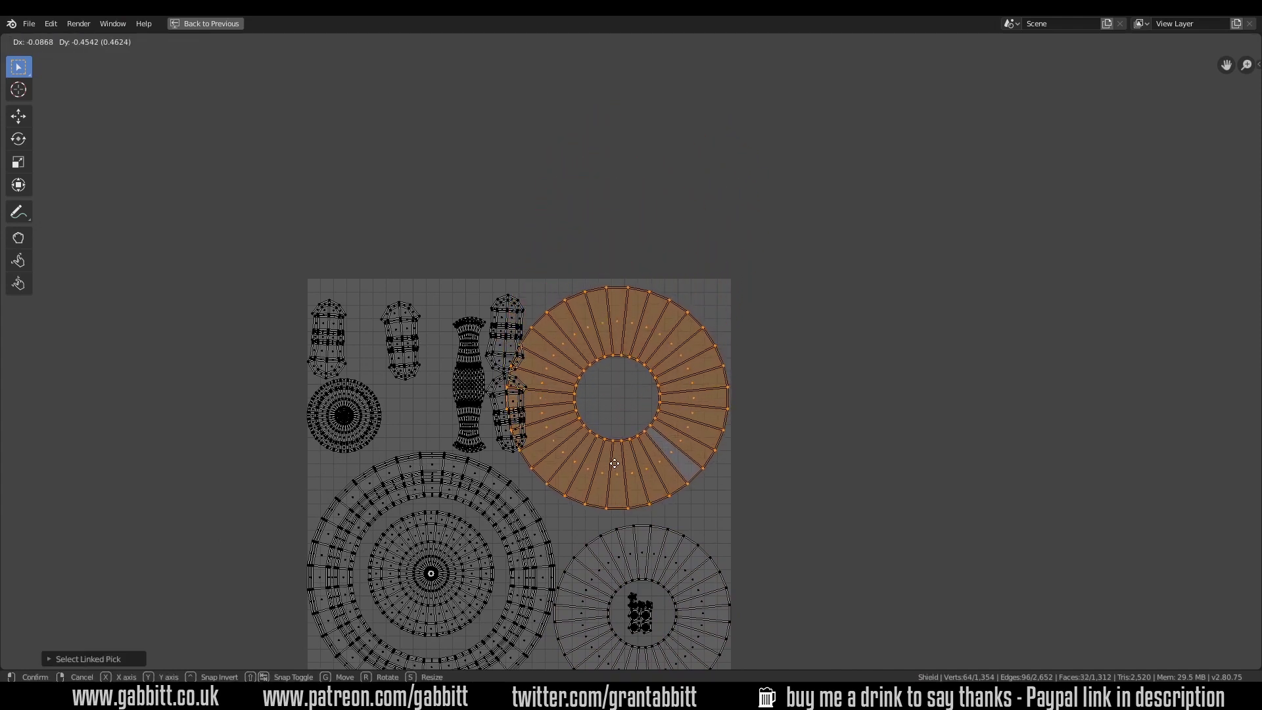
{"action": "left_click", "coordinate": [708, 428]}
{"action": "key", "text": "s"}
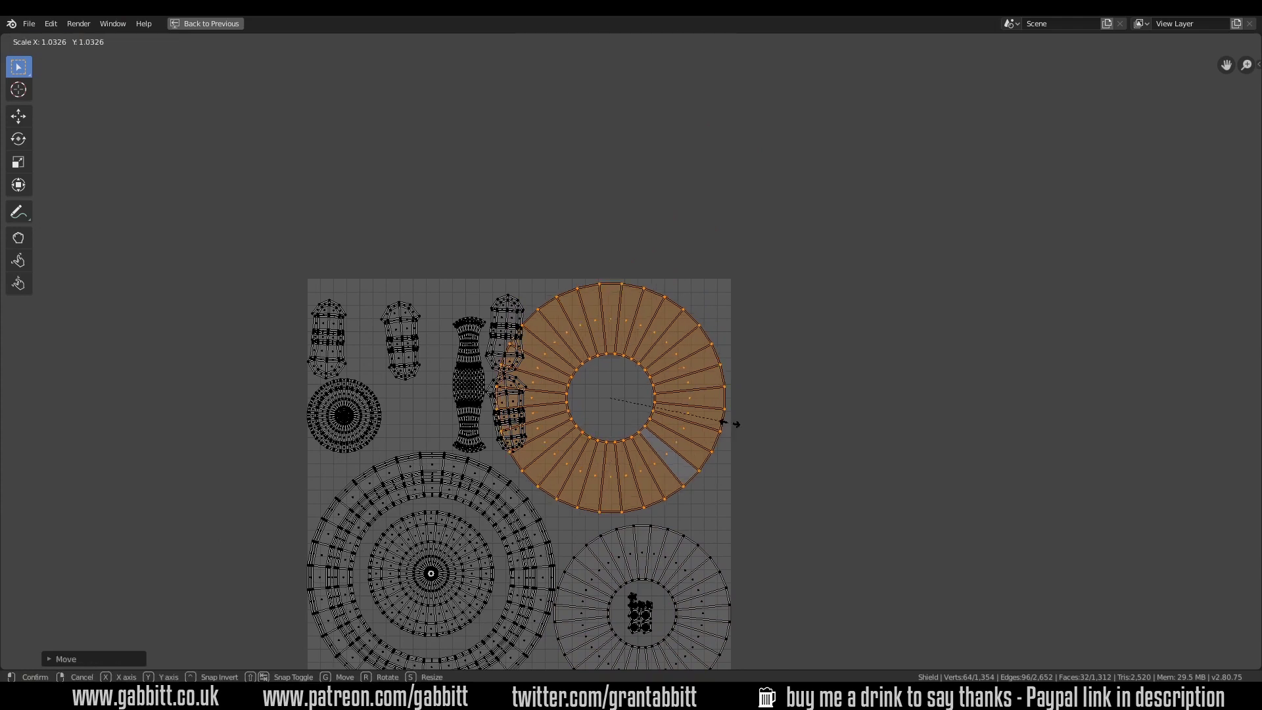
{"action": "left_click", "coordinate": [649, 416]}
Step: Move the small circular UV island into the hollow centre of the front face's ring
{"action": "key", "text": "alt+a"}
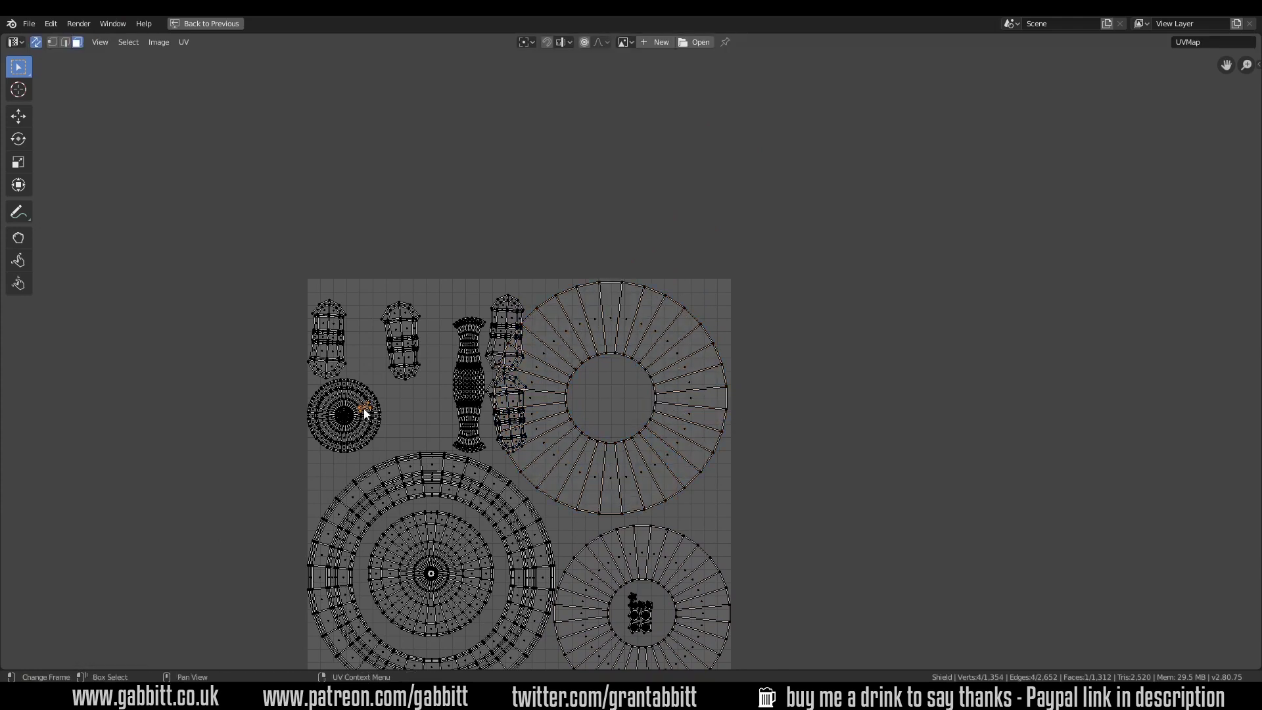
{"action": "key", "text": "l"}
{"action": "key", "text": "g"}
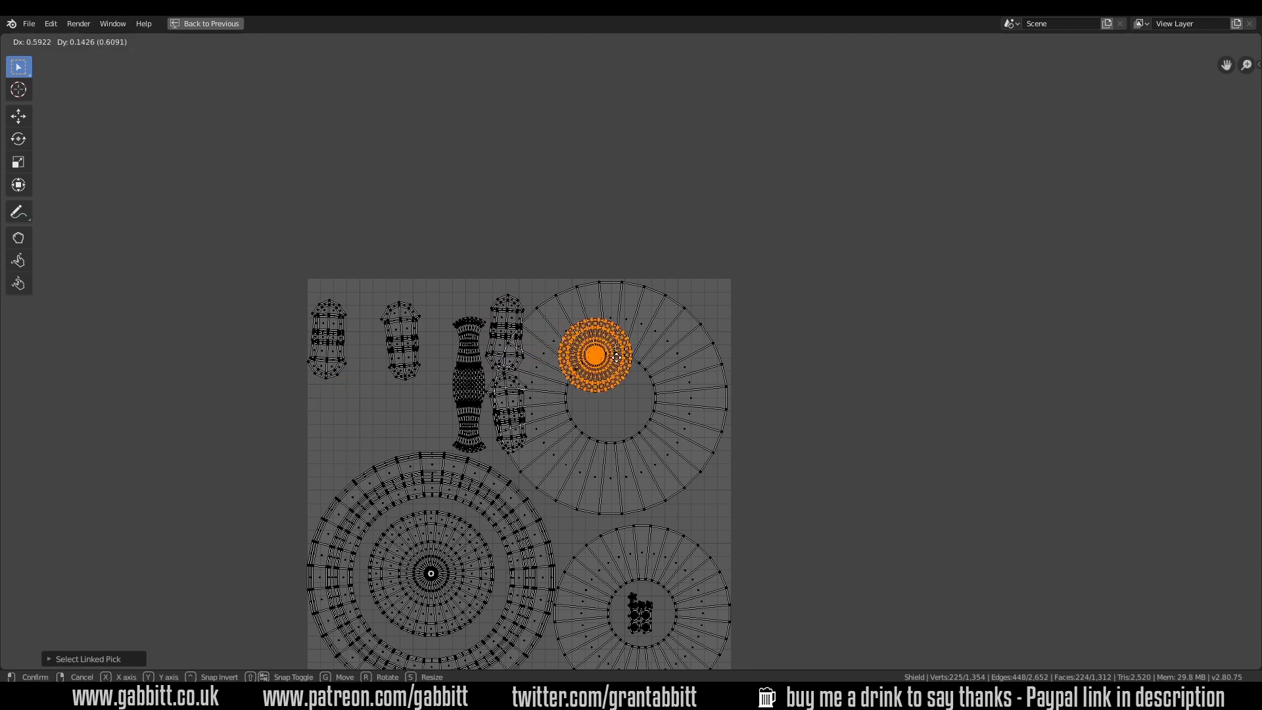
{"action": "left_click", "coordinate": [611, 401]}
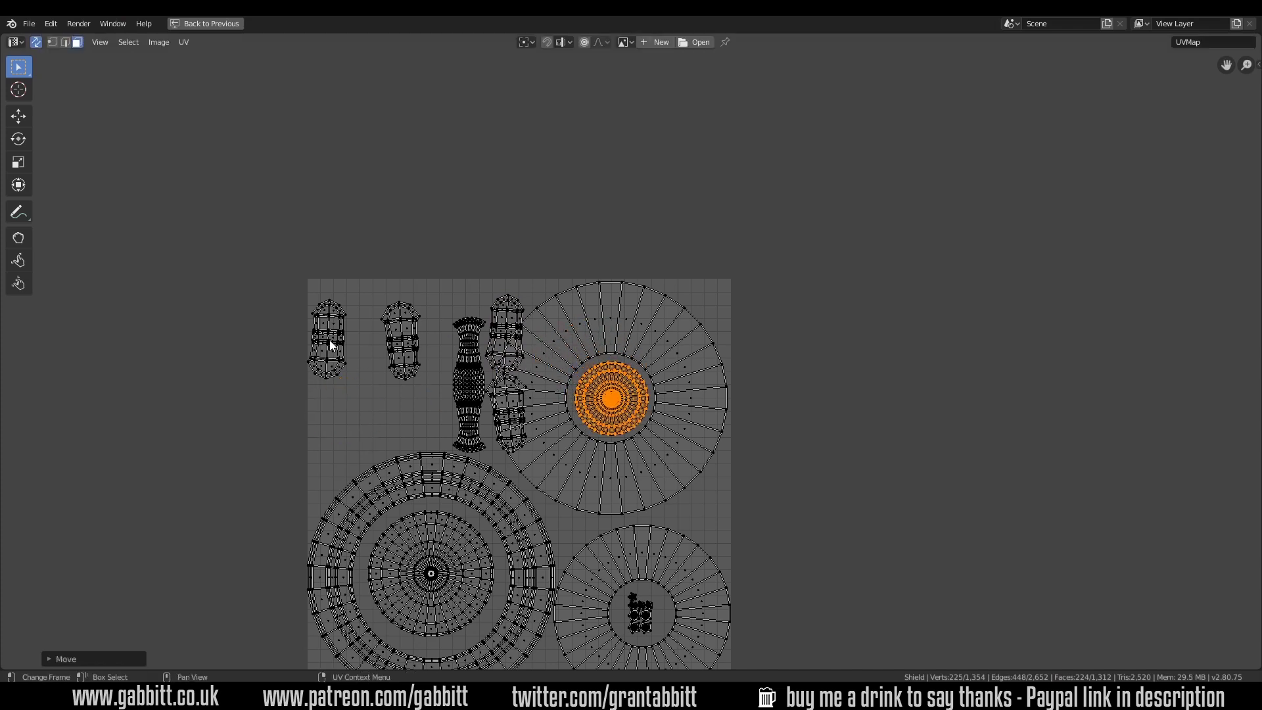
Step: Move the leftmost elongated bracket UV island down into the free space just above the large rim ring
{"action": "key", "text": "alt+a"}
{"action": "key", "text": "ctrl+space"}
{"action": "middle_click_drag", "start_coordinate": [269, 427], "coordinate": [386, 319]}
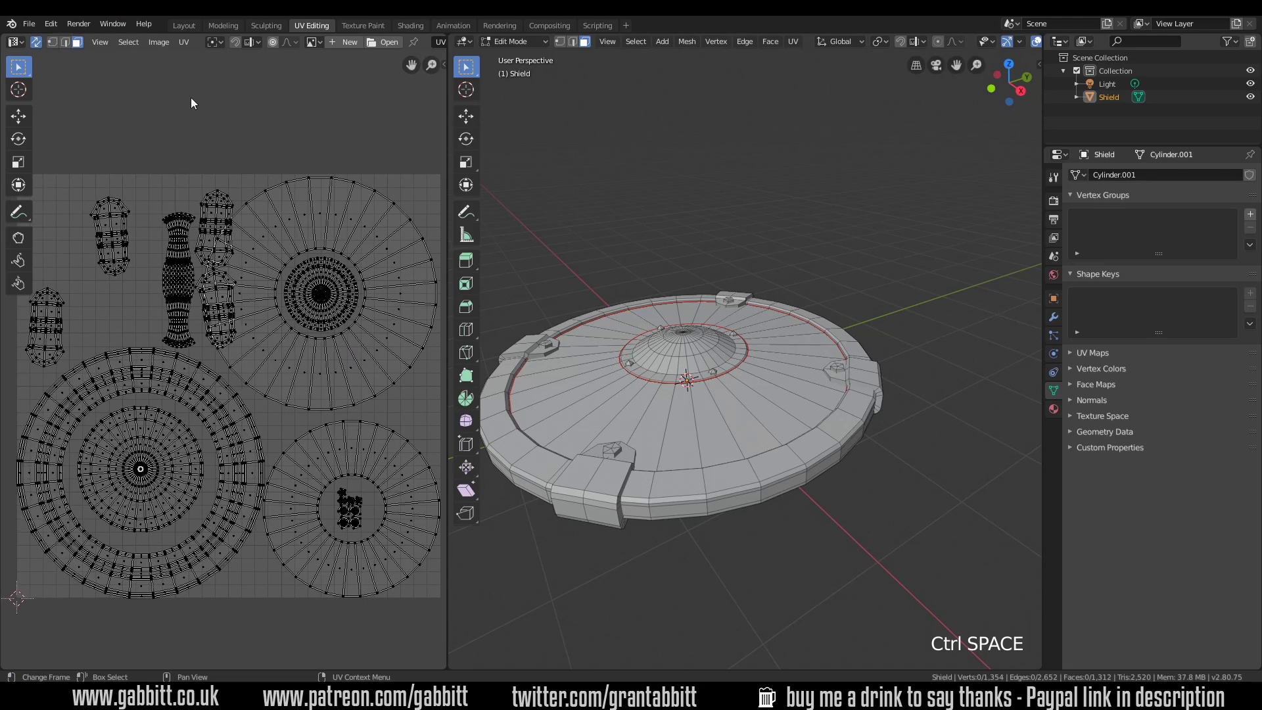
Step: Turn off UV sync selection, select the whole shield mesh, and set the UV selection mode to Island
{"action": "left_click", "coordinate": [36, 42]}
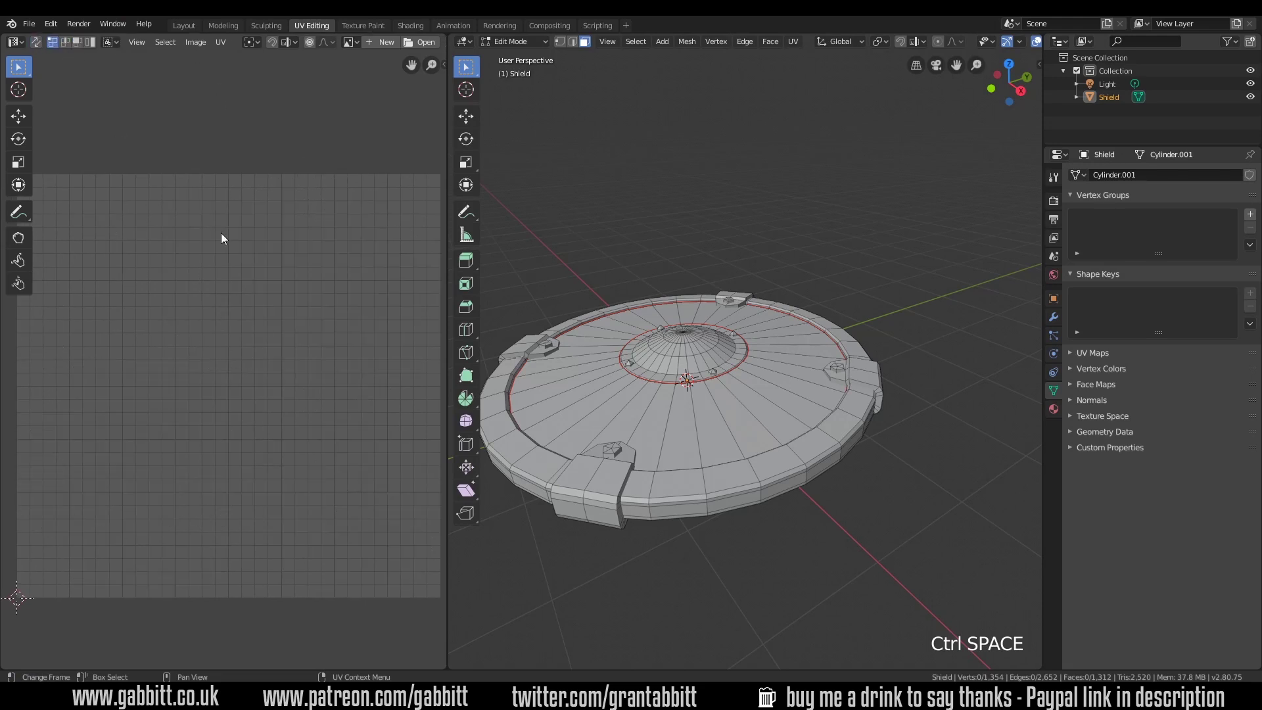
{"action": "key", "text": "a"}
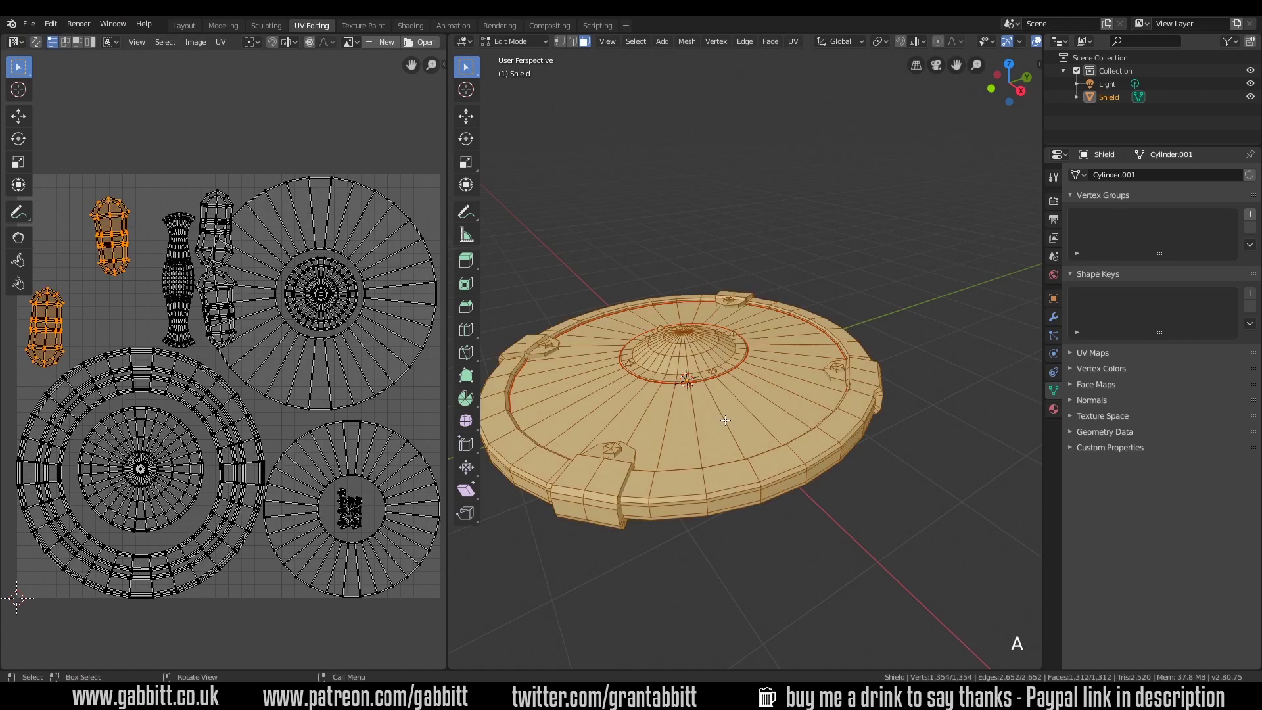
{"action": "middle_click_drag", "start_coordinate": [145, 247], "coordinate": [209, 253]}
{"action": "left_click", "coordinate": [92, 43]}
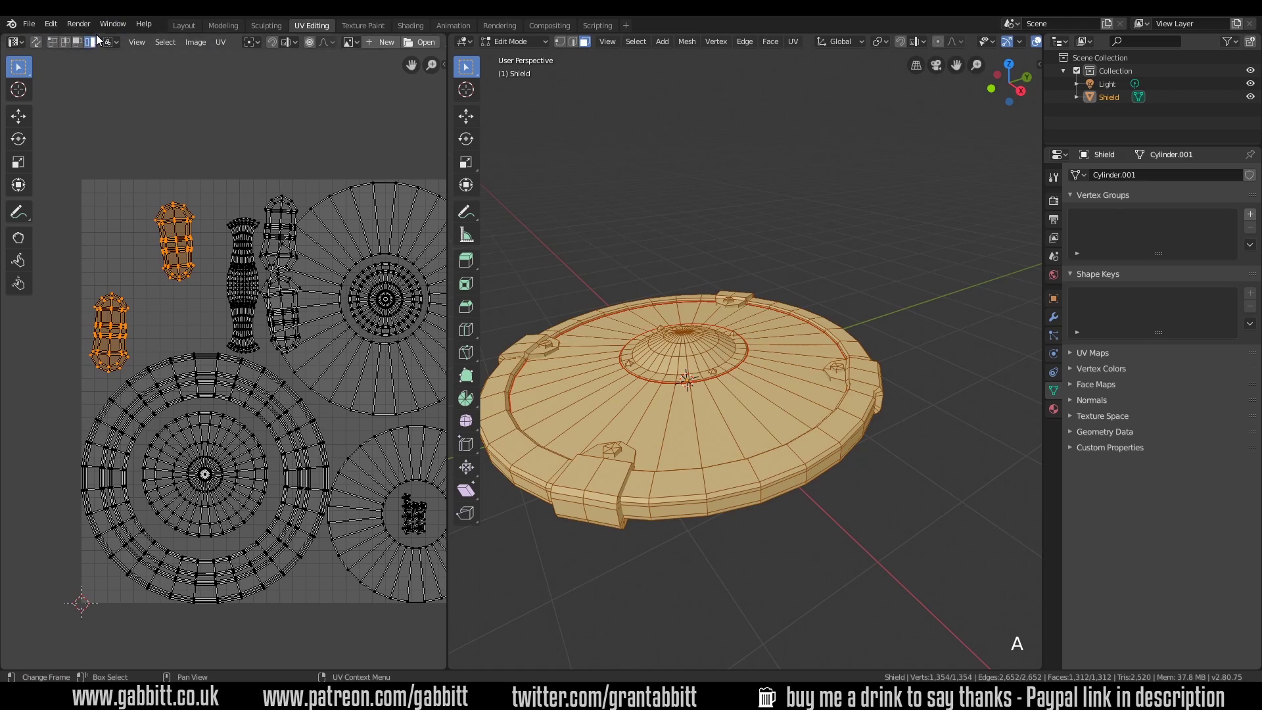
Step: Move the top bracket UV island into the UV square's upper-left corner and place the handle island beside the two brackets
{"action": "double_click", "coordinate": [177, 247]}
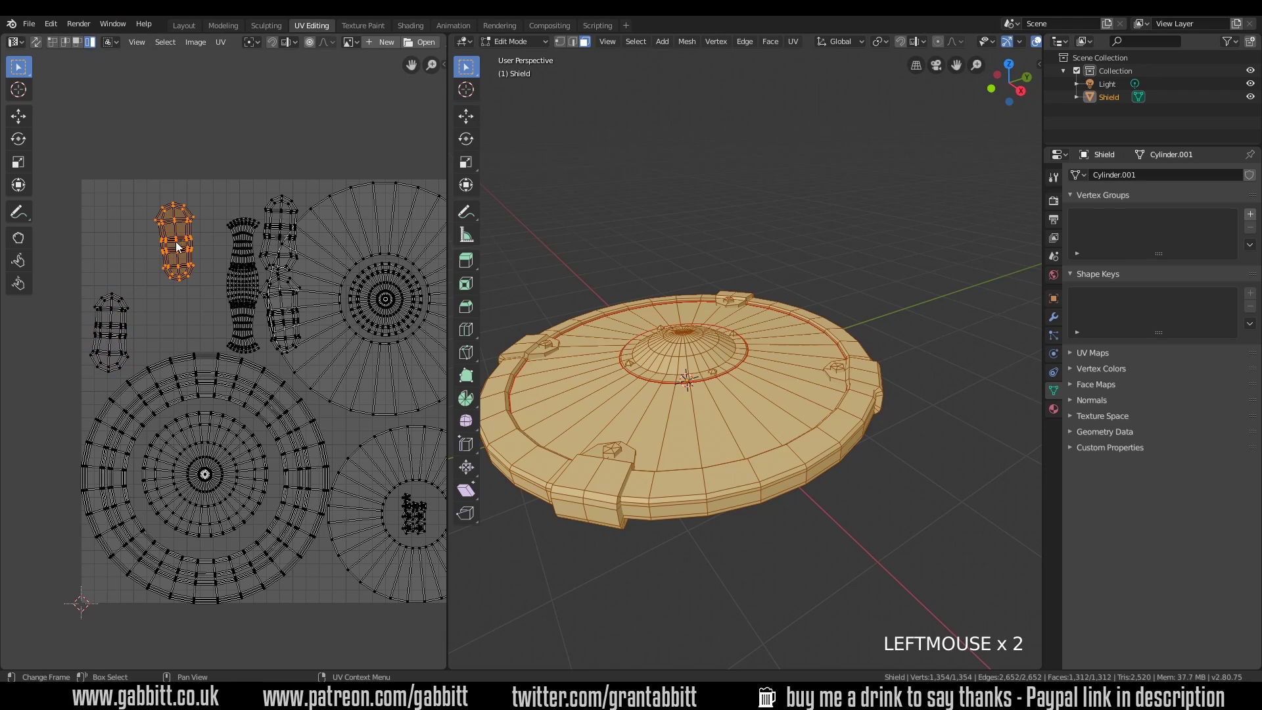
{"action": "key", "text": "g"}
{"action": "left_click", "coordinate": [116, 231]}
{"action": "left_click", "coordinate": [242, 289]}
{"action": "key", "text": "g"}
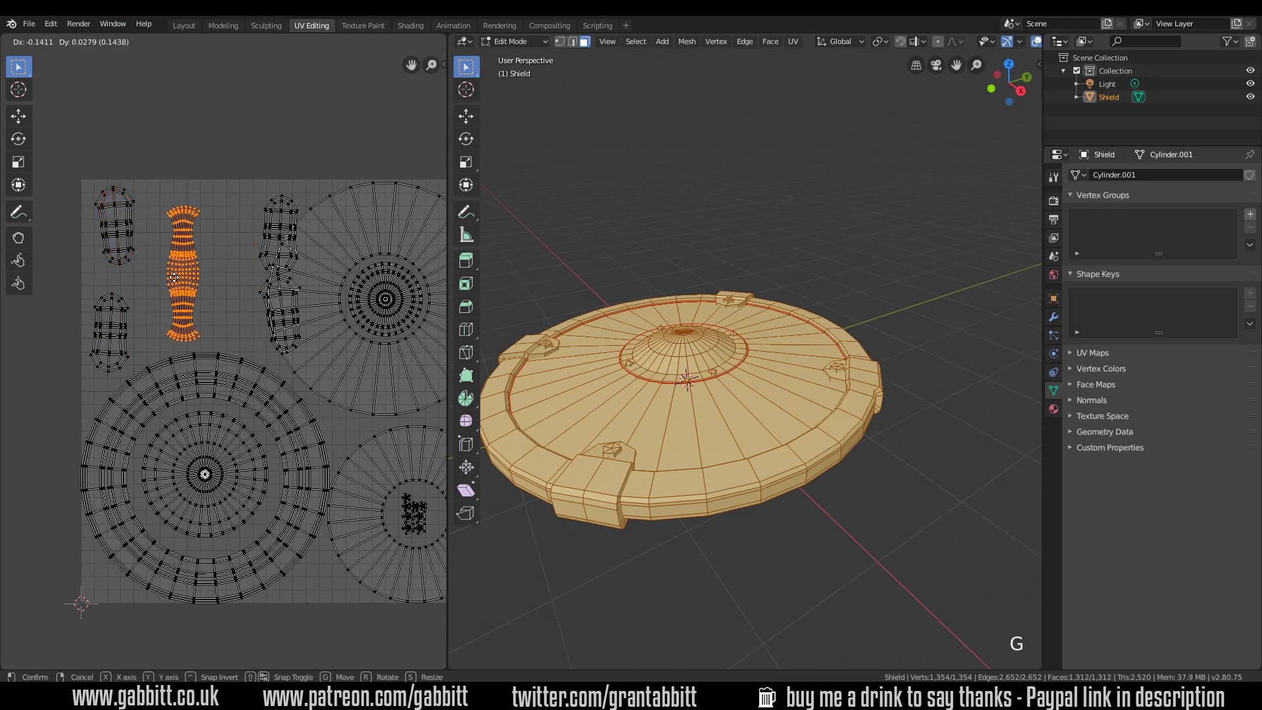
{"action": "left_click", "coordinate": [159, 276]}
Step: Move the two bracket UV islands overlapping the front face's ring into the free space beside the handle island
{"action": "left_click", "coordinate": [274, 258]}
{"action": "key", "text": "g"}
{"action": "left_click", "coordinate": [217, 254]}
{"action": "left_click", "coordinate": [273, 314]}
{"action": "left_click", "coordinate": [273, 314]}
{"action": "key", "text": "g"}
{"action": "left_click", "coordinate": [227, 311]}
Step: Rotate and scale up these two bracket UV islands to fit the curved gap between the handle island and the front face's ring
{"action": "left_click", "coordinate": [232, 228]}
{"action": "key", "text": "r"}
{"action": "key", "text": "s"}
{"action": "left_click", "coordinate": [283, 242]}
{"action": "left_click", "coordinate": [238, 309]}
{"action": "key", "text": "r"}
{"action": "key", "text": "s"}
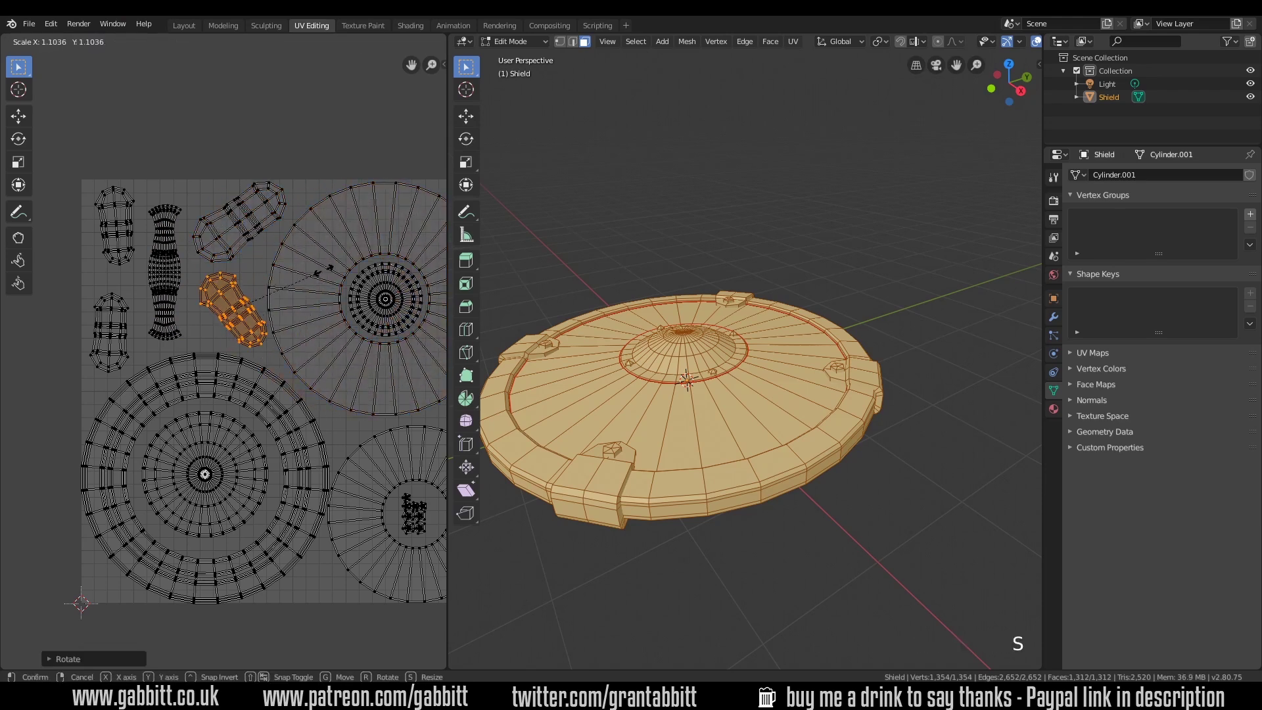
{"action": "left_click", "coordinate": [250, 309]}
Step: Enlarge and reposition the handle UV island between the brackets, and tilt the upper-left bracket island to use the corner space
{"action": "left_click", "coordinate": [184, 266]}
{"action": "key", "text": "g"}
{"action": "left_click", "coordinate": [115, 223]}
{"action": "key", "text": "s"}
{"action": "key", "text": "r"}
{"action": "left_click", "coordinate": [135, 262]}
Step: Rotate and enlarge the lower-left bracket UV island, and scale and fit the upper-left bracket into its corner
{"action": "left_click", "coordinate": [110, 331]}
{"action": "key", "text": "s"}
{"action": "key", "text": "r"}
{"action": "left_click", "coordinate": [136, 325]}
{"action": "left_click", "coordinate": [115, 224]}
{"action": "key", "text": "s"}
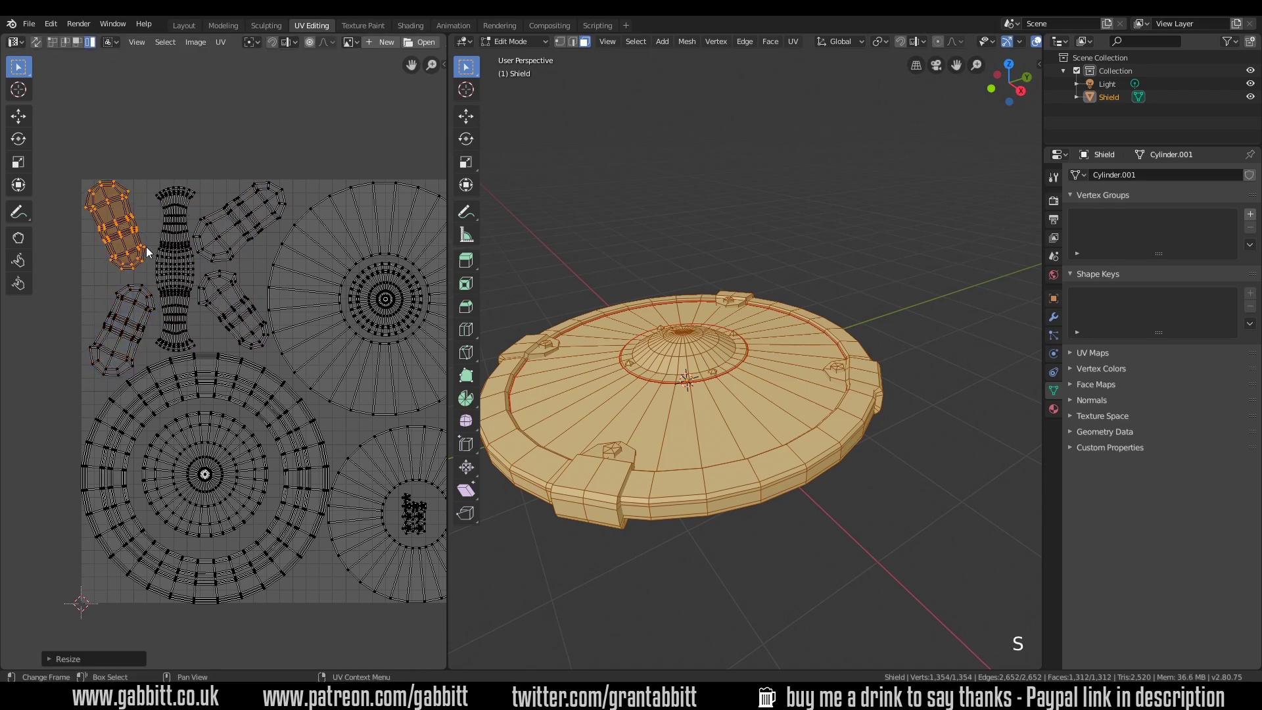
{"action": "key", "text": "g"}
{"action": "scroll", "coordinate": [279, 303], "scroll_direction": "down", "scroll_amount": 1}
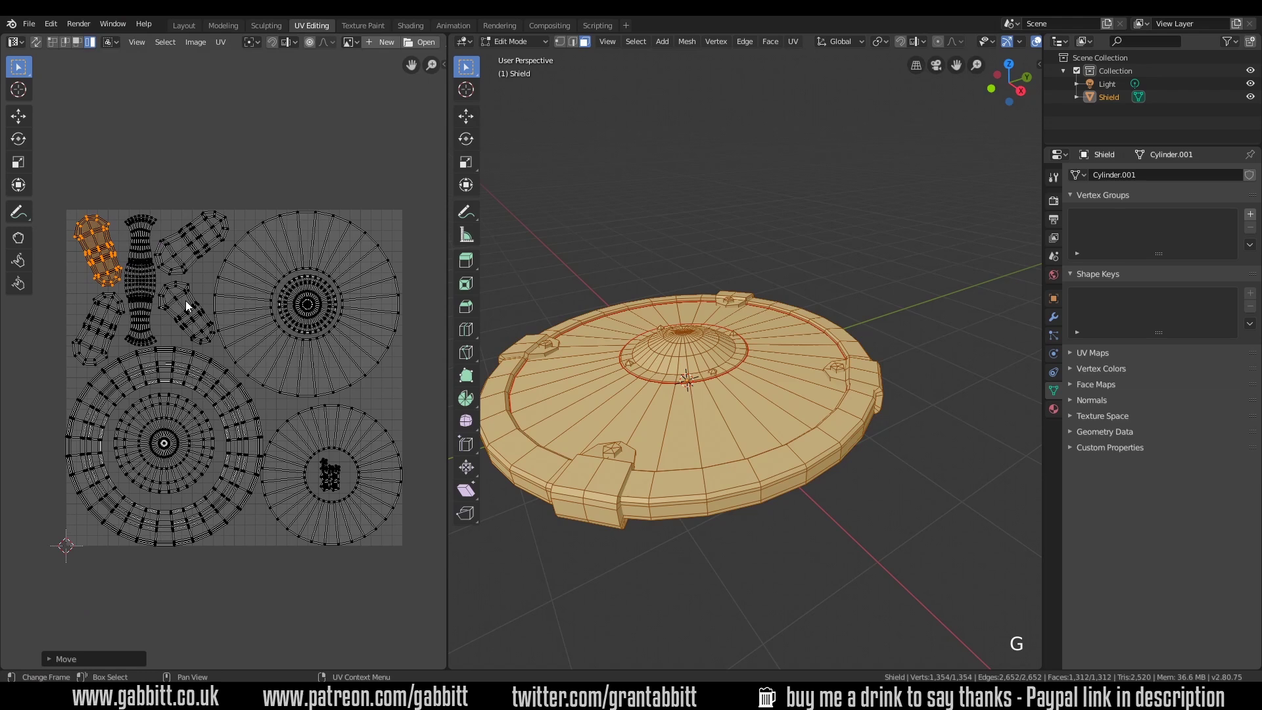
Step: Scale up the topmost small bolt UV island and move it into the gap above and left of the back-face ring
{"action": "scroll", "coordinate": [361, 506], "scroll_direction": "up", "scroll_amount": 5}
{"action": "middle_click_drag", "start_coordinate": [361, 506], "coordinate": [238, 388]}
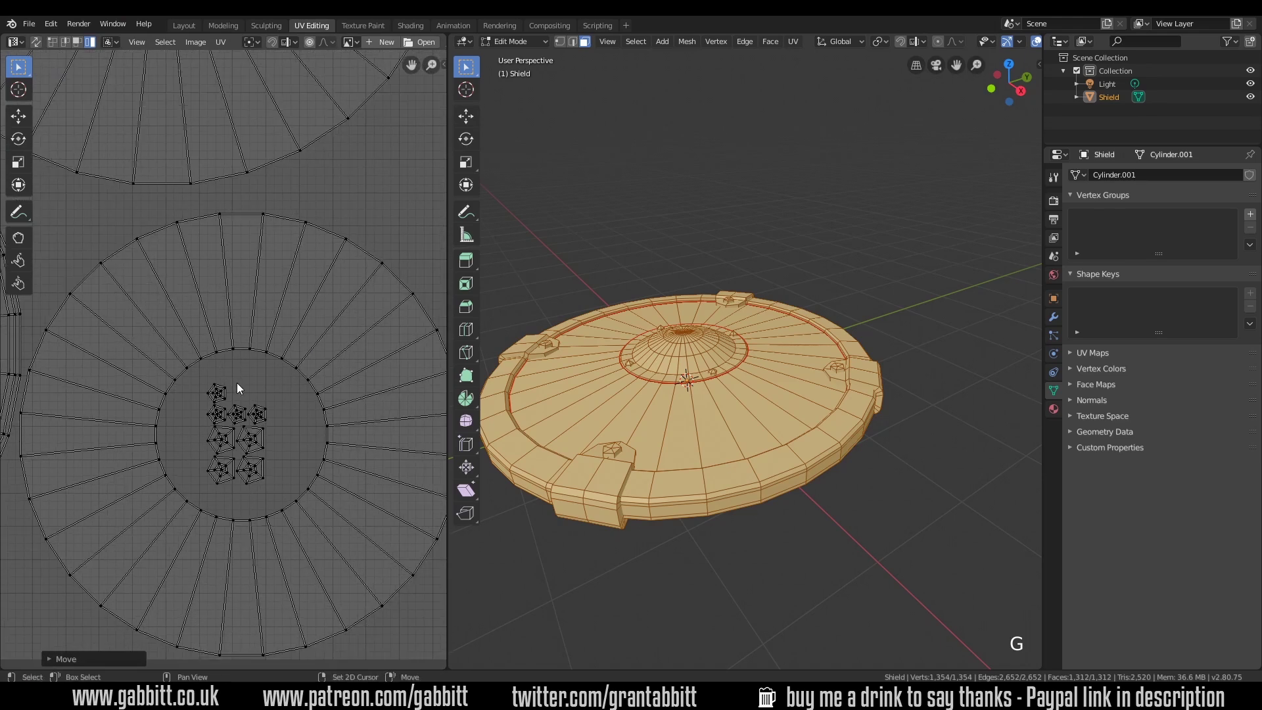
{"action": "left_click", "coordinate": [241, 398]}
{"action": "key", "text": "s"}
{"action": "left_click", "coordinate": [272, 405]}
{"action": "key", "text": "g"}
{"action": "left_click", "coordinate": [84, 231]}
Step: Move two more small bolt UV islands, enlarged, into the gap between the two rings near the UV square's right edge
{"action": "left_click", "coordinate": [217, 414]}
{"action": "key", "text": "g"}
{"action": "left_click", "coordinate": [397, 115]}
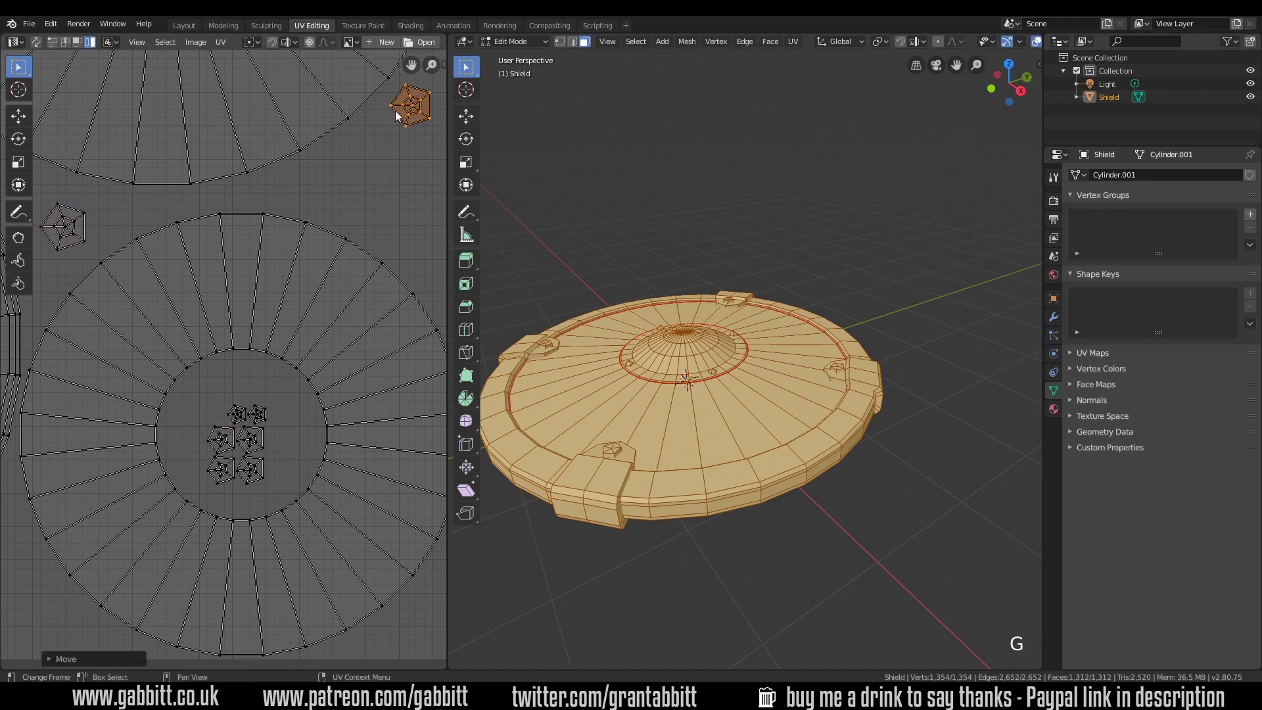
{"action": "left_click", "coordinate": [237, 414]}
{"action": "key", "text": "s"}
{"action": "left_click", "coordinate": [282, 411]}
{"action": "key", "text": "g"}
{"action": "left_click", "coordinate": [368, 146]}
Step: Scale up the last small bolt UV island and place it with the other two in the right-edge gap
{"action": "left_click", "coordinate": [269, 411]}
{"action": "key", "text": "s"}
{"action": "left_click", "coordinate": [393, 400]}
{"action": "key", "text": "g"}
{"action": "left_click", "coordinate": [409, 195]}
Step: Enlarge three larger bolt UV islands, spreading two inside the back-face ring's hollow and placing one in the gap at its lower left
{"action": "left_click", "coordinate": [223, 434]}
{"action": "key", "text": "s"}
{"action": "left_click", "coordinate": [273, 420]}
{"action": "left_click", "coordinate": [260, 437]}
{"action": "key", "text": "s"}
{"action": "middle_click_drag", "start_coordinate": [321, 439], "coordinate": [420, 399]}
{"action": "key", "text": "g"}
{"action": "left_click", "coordinate": [338, 428]}
{"action": "key", "text": "s"}
{"action": "left_click", "coordinate": [364, 431]}
{"action": "key", "text": "g"}
{"action": "left_click", "coordinate": [360, 432]}
Step: Scale up the remaining large bolt UV island and move it into the gap at the back-face ring's upper right
{"action": "scroll", "coordinate": [360, 432], "scroll_direction": "down", "scroll_amount": 2}
{"action": "key", "text": "s"}
{"action": "left_click", "coordinate": [298, 412]}
{"action": "key", "text": "g"}
{"action": "left_click", "coordinate": [413, 263]}
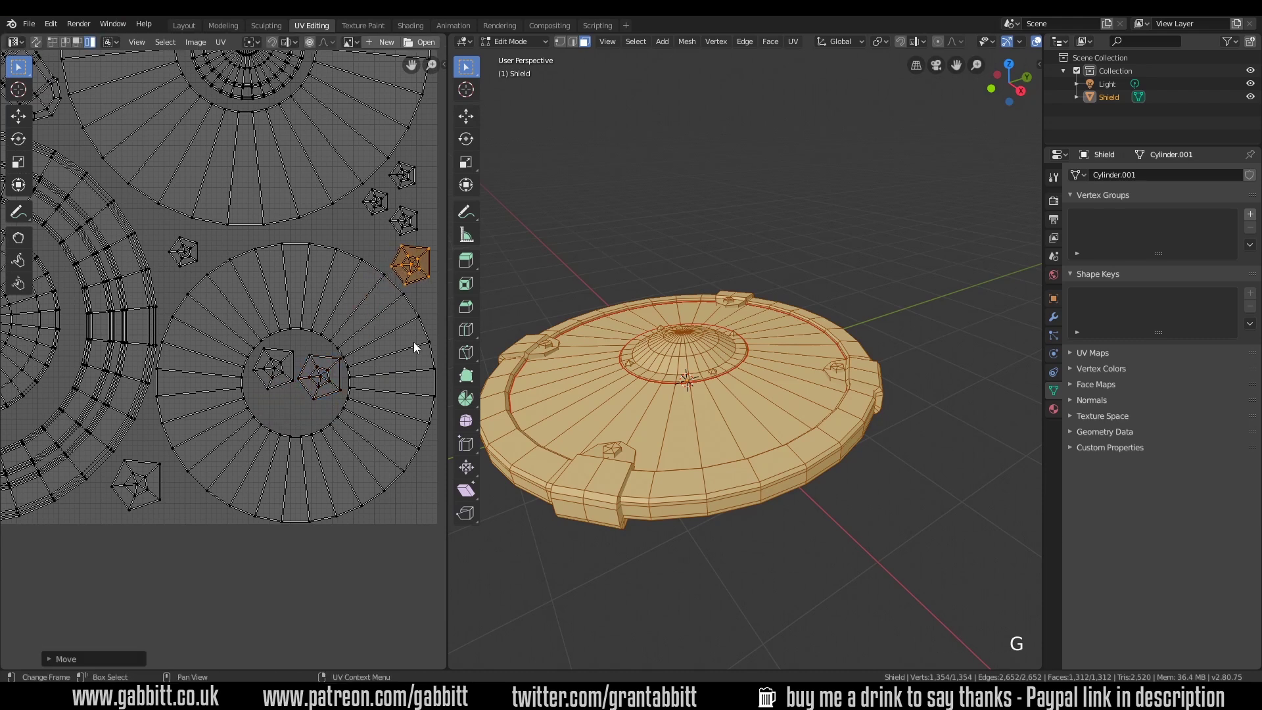
{"action": "scroll", "coordinate": [413, 342], "scroll_direction": "down", "scroll_amount": 3}
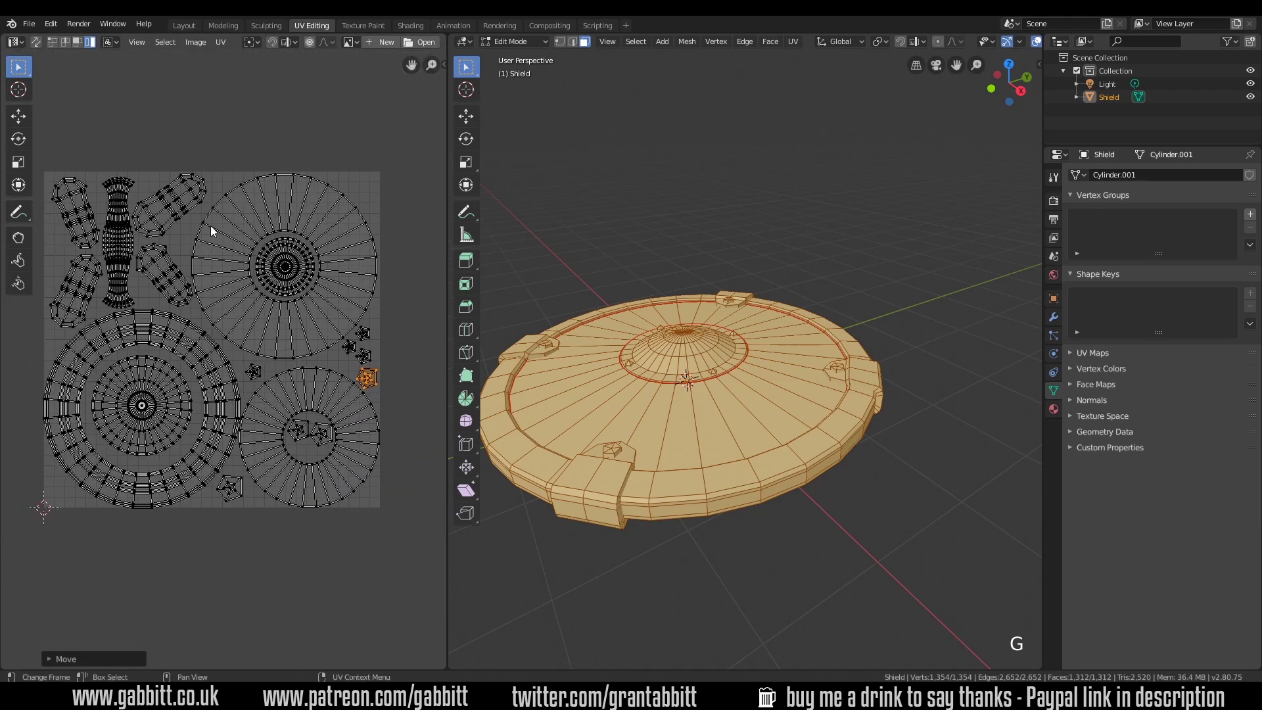